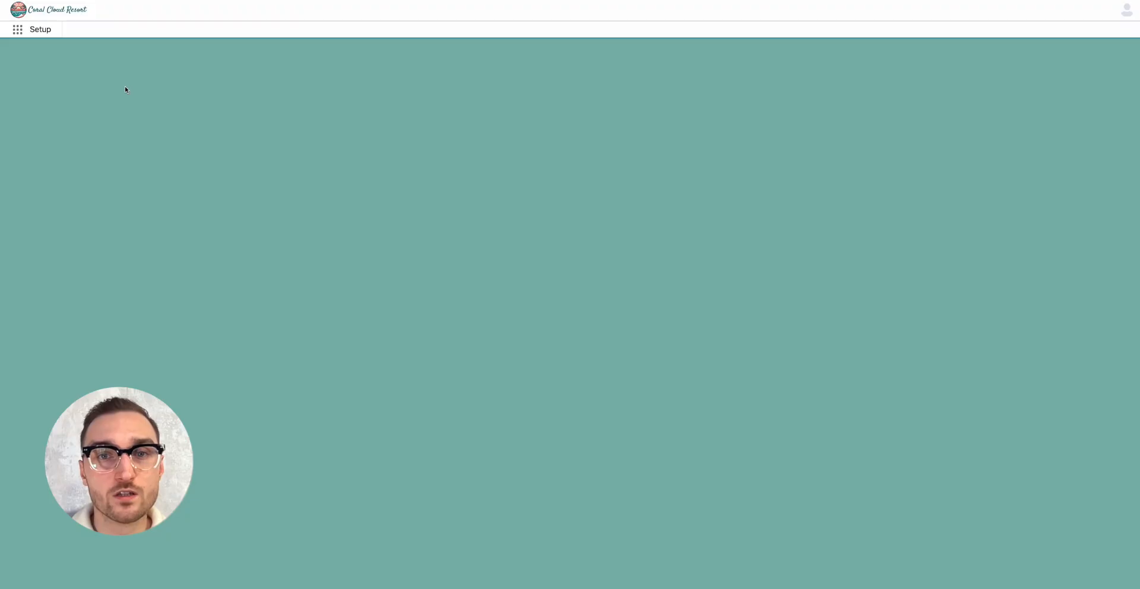
- Find the Agents page in Setup and turn on Agentforce
click(46, 56)
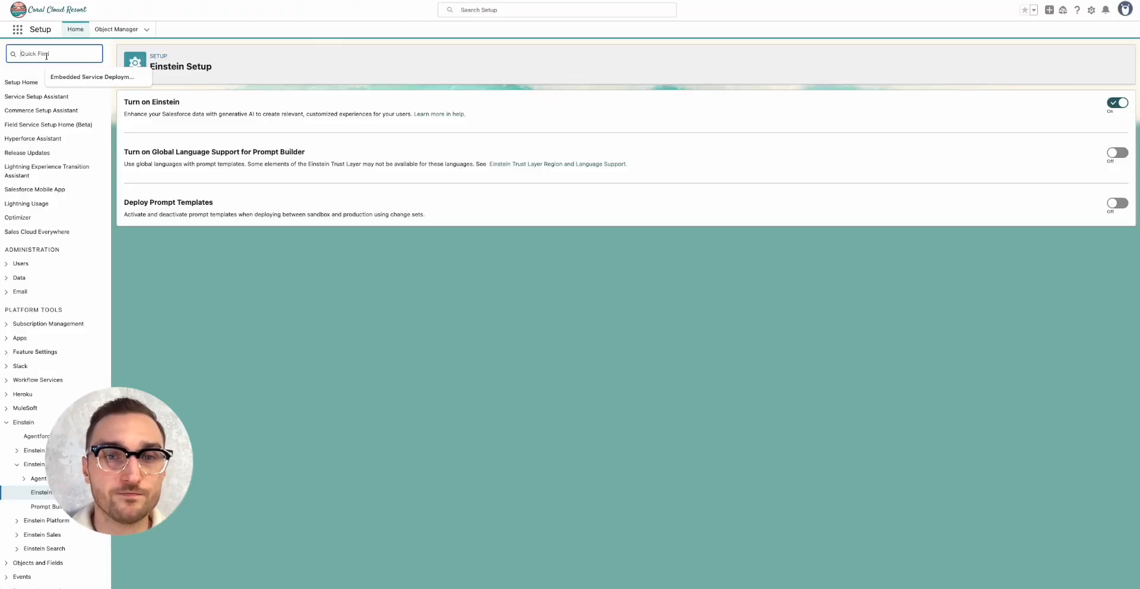
text(a)
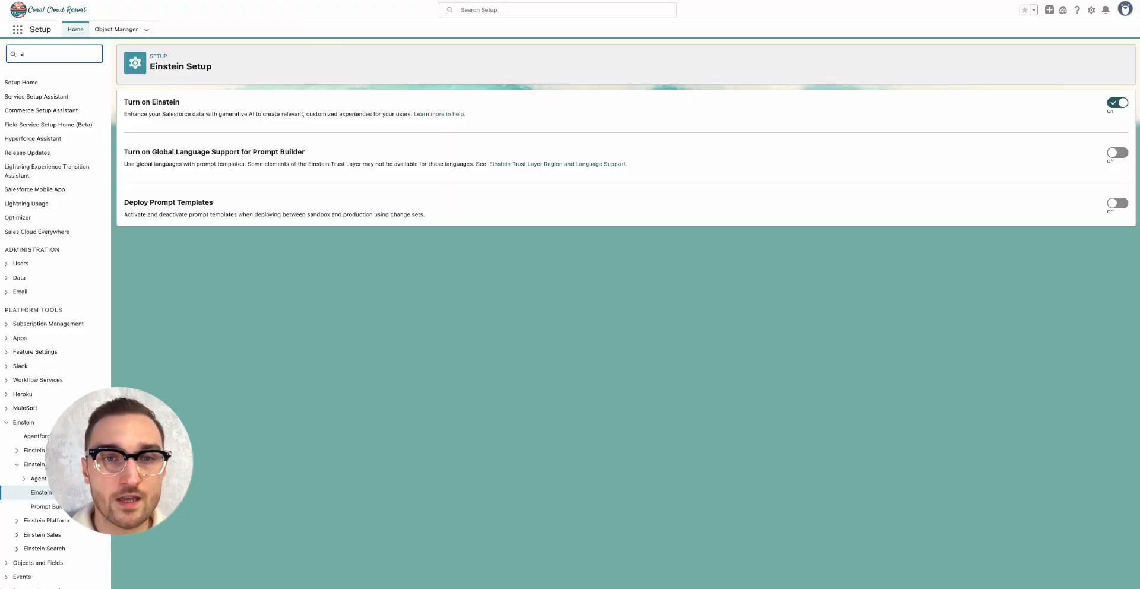
text(gent)
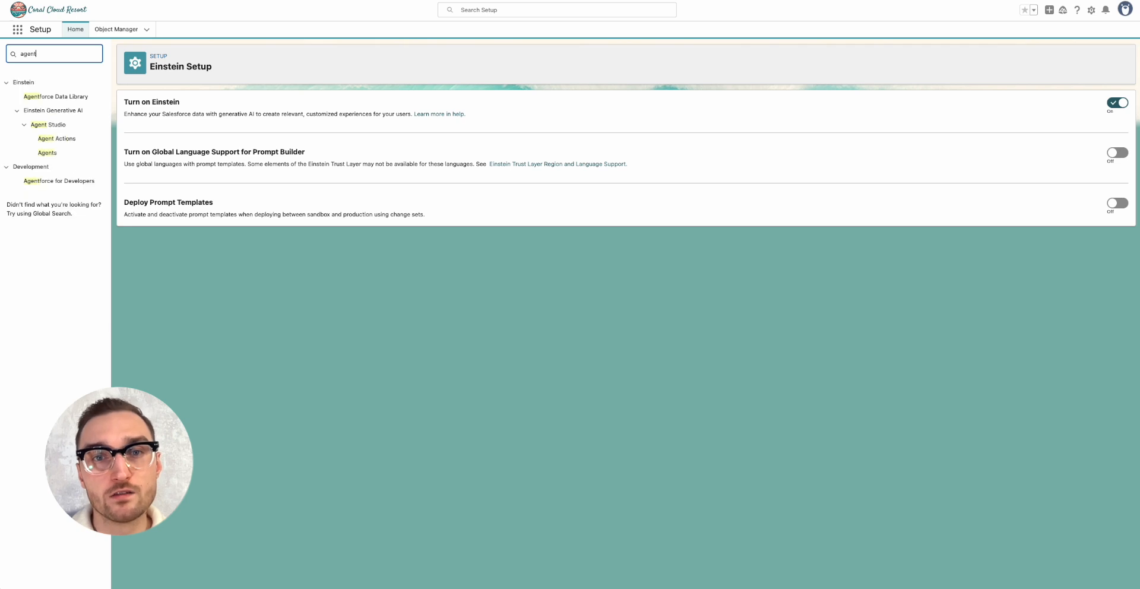
click(61, 154)
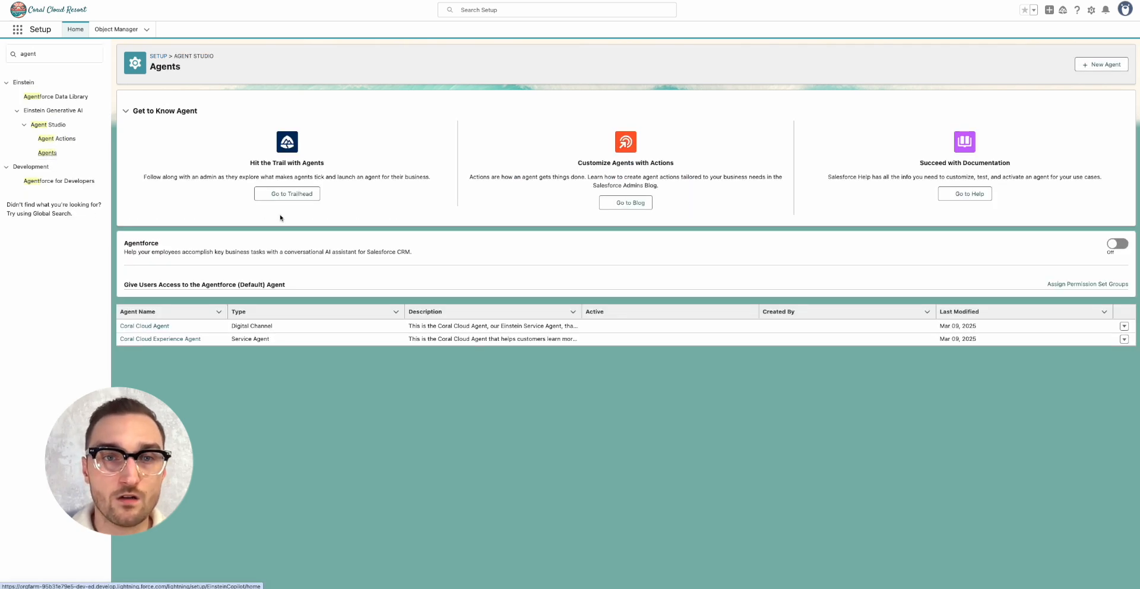
click(1118, 244)
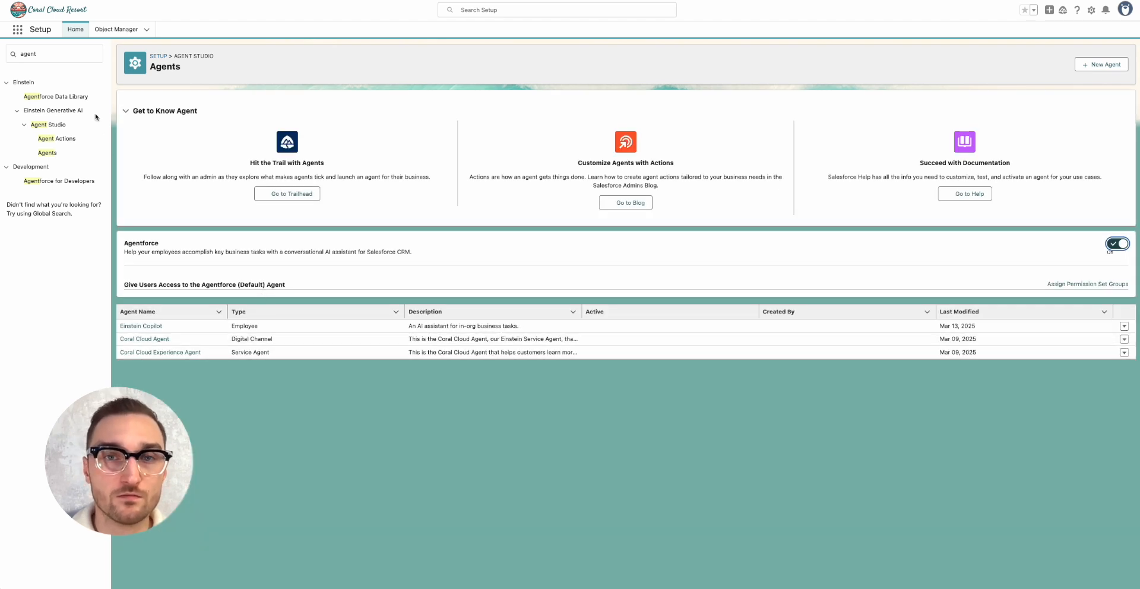
- Find All Sites in Setup and open the coral-cloud site in its builder, dismissing the release news
click(55, 54)
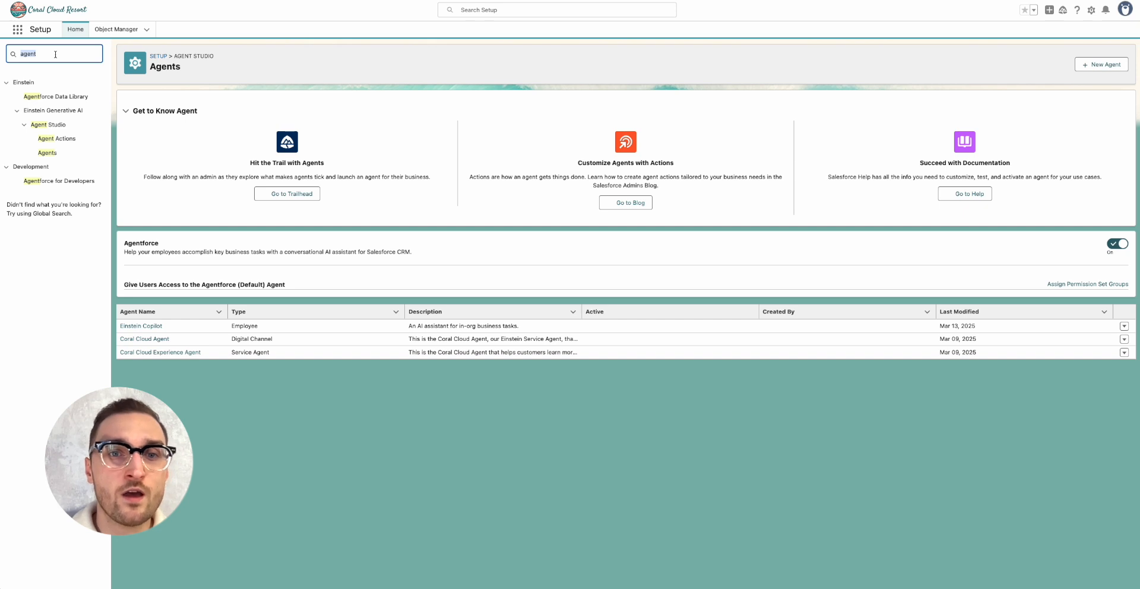
text(all sites)
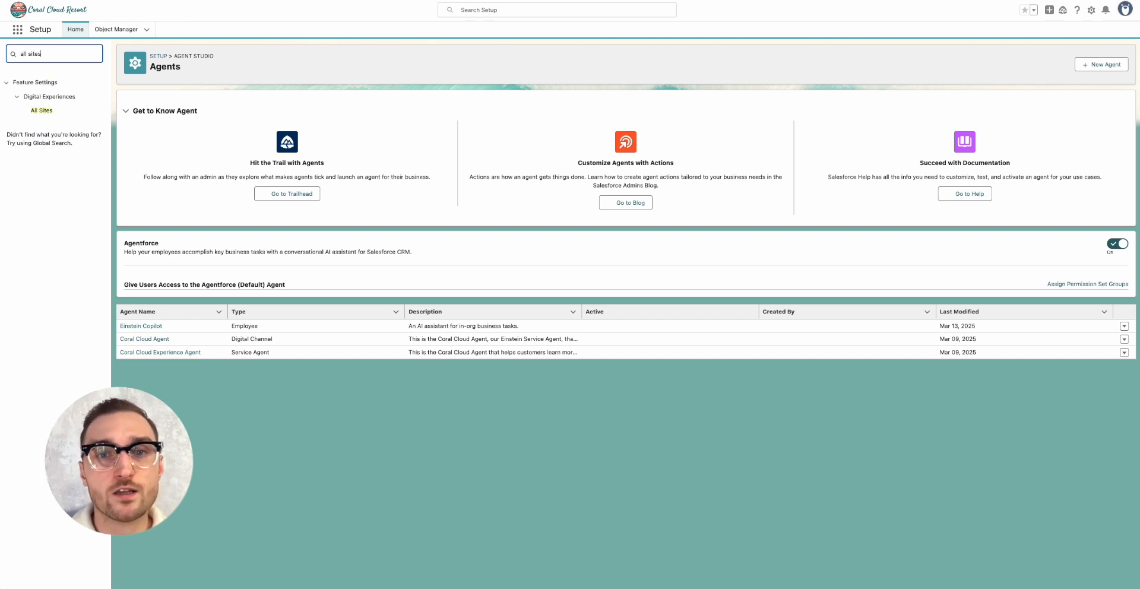
click(51, 112)
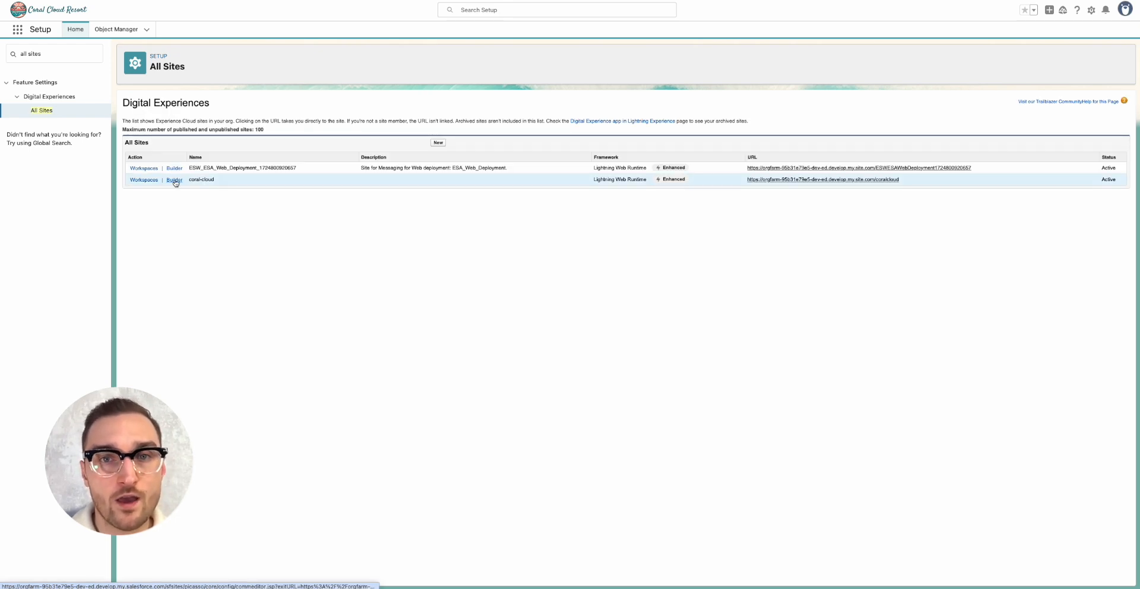
click(175, 180)
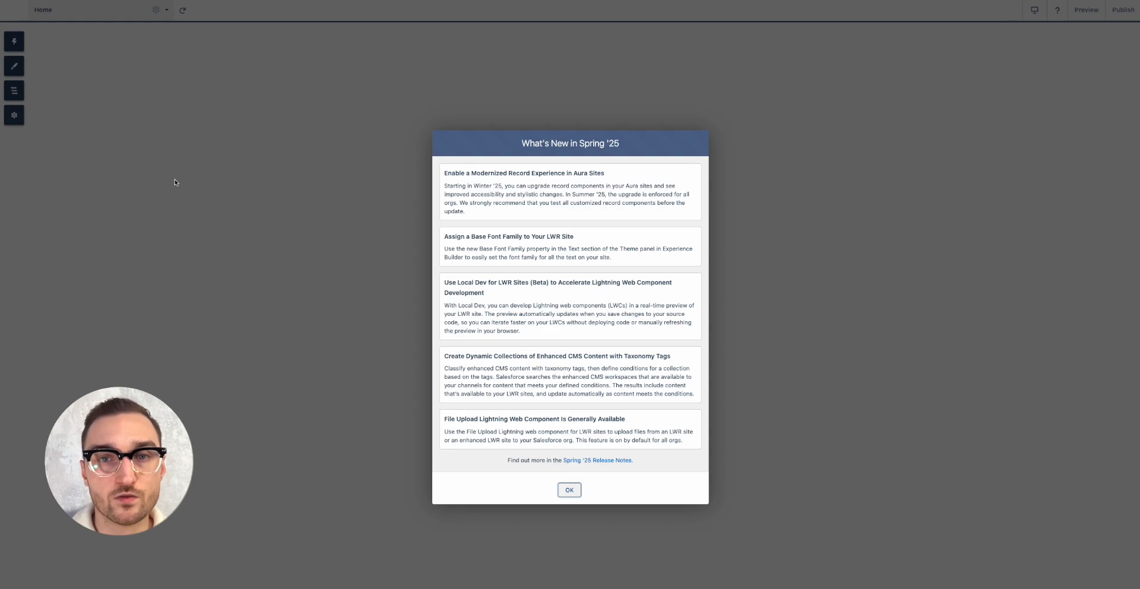
click(569, 490)
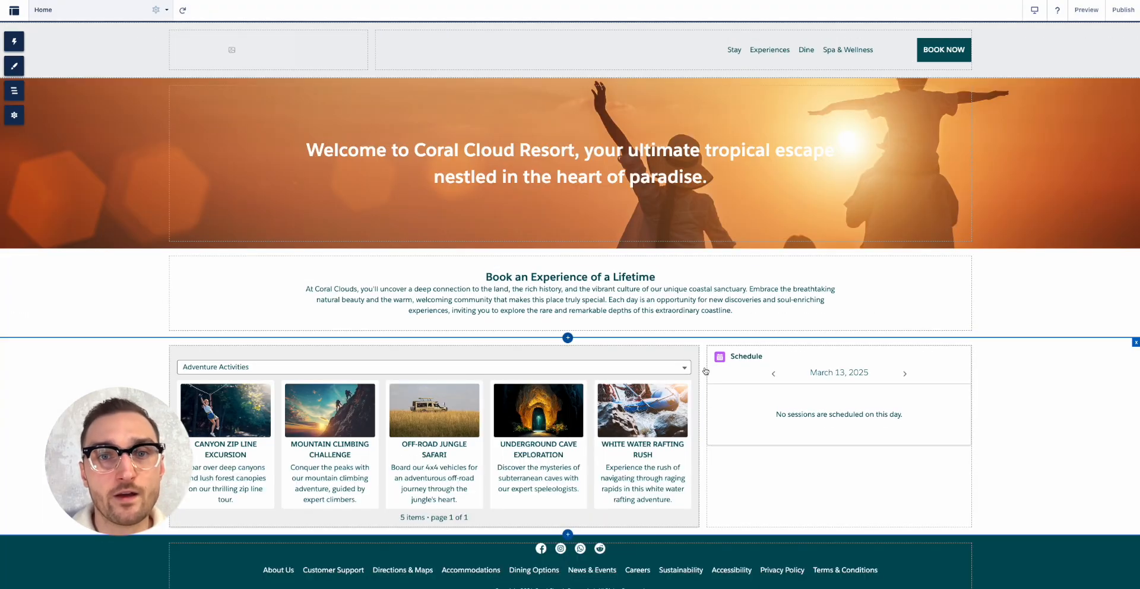
- Publish the coral-cloud site without a publication description
click(1116, 10)
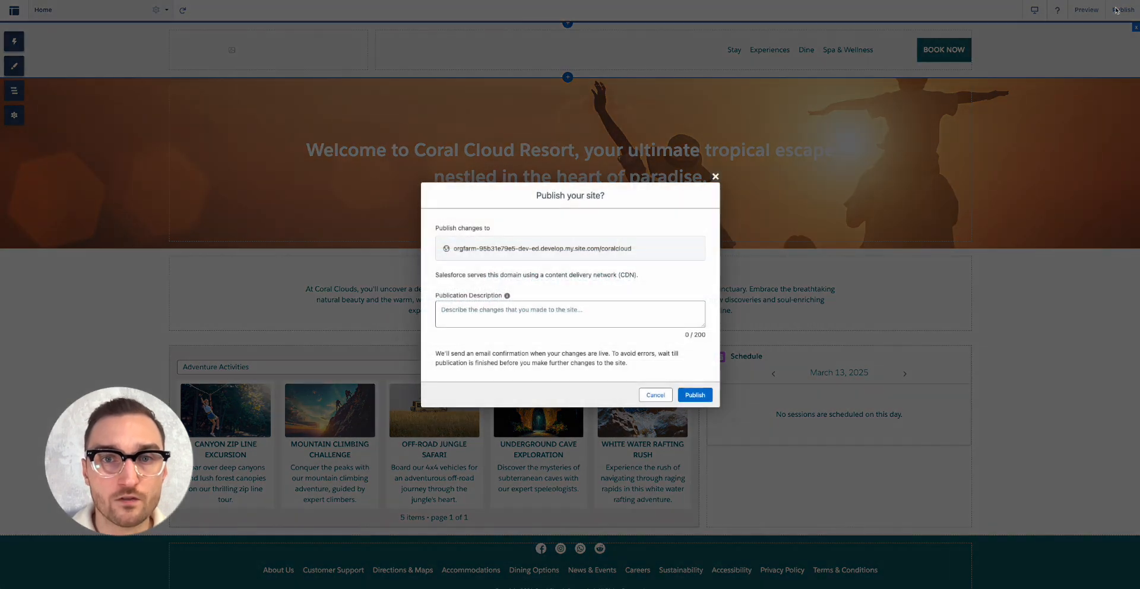
click(695, 394)
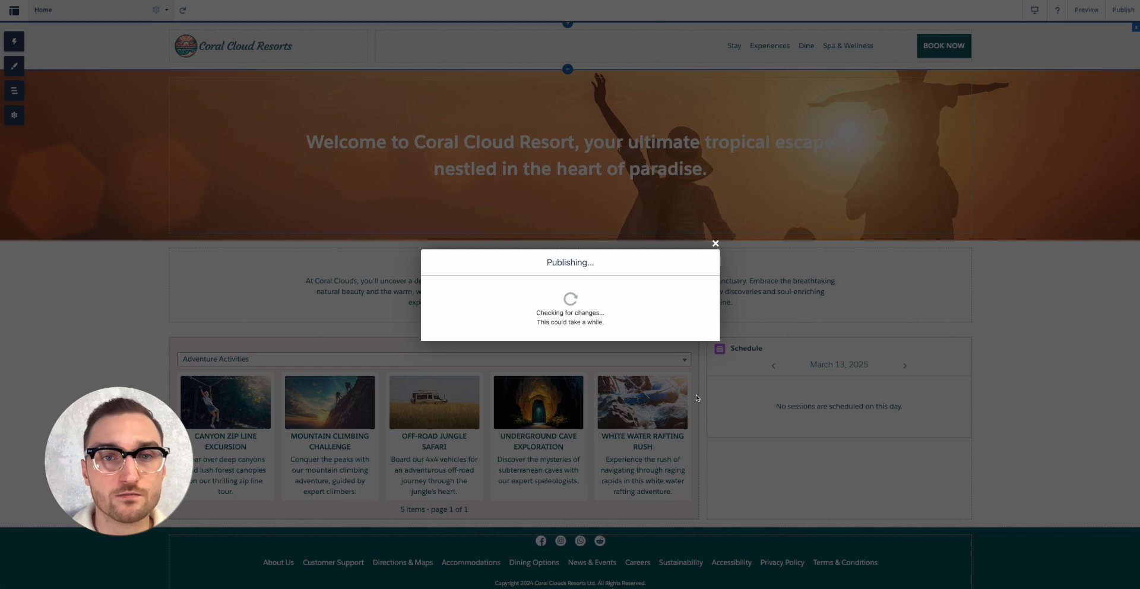
click(694, 339)
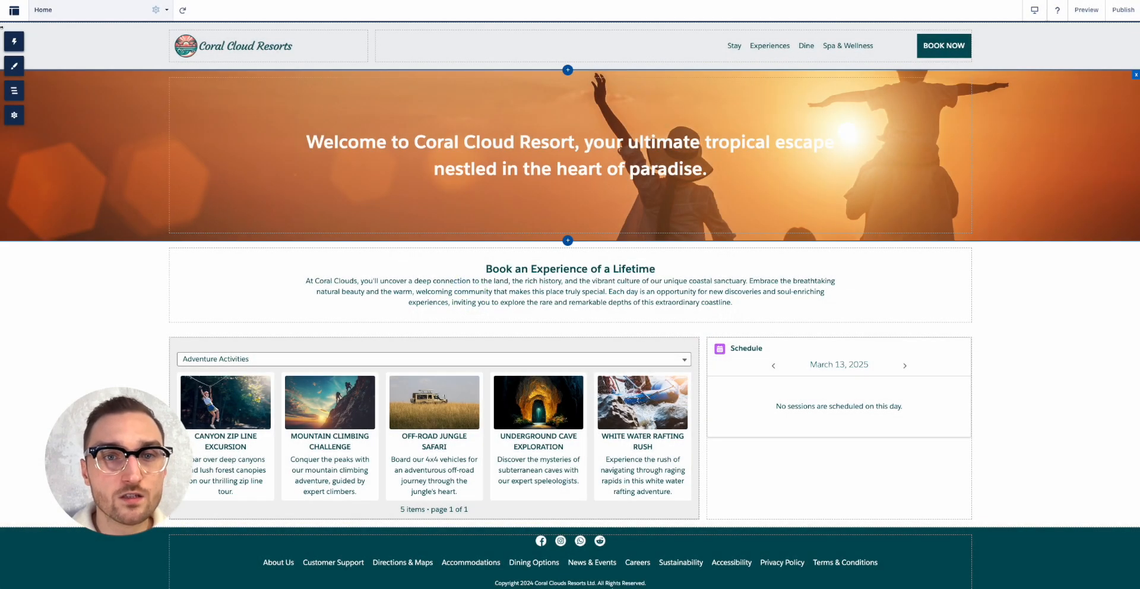
- Return from the site builder to Salesforce Setup and open the Agents page
click(15, 11)
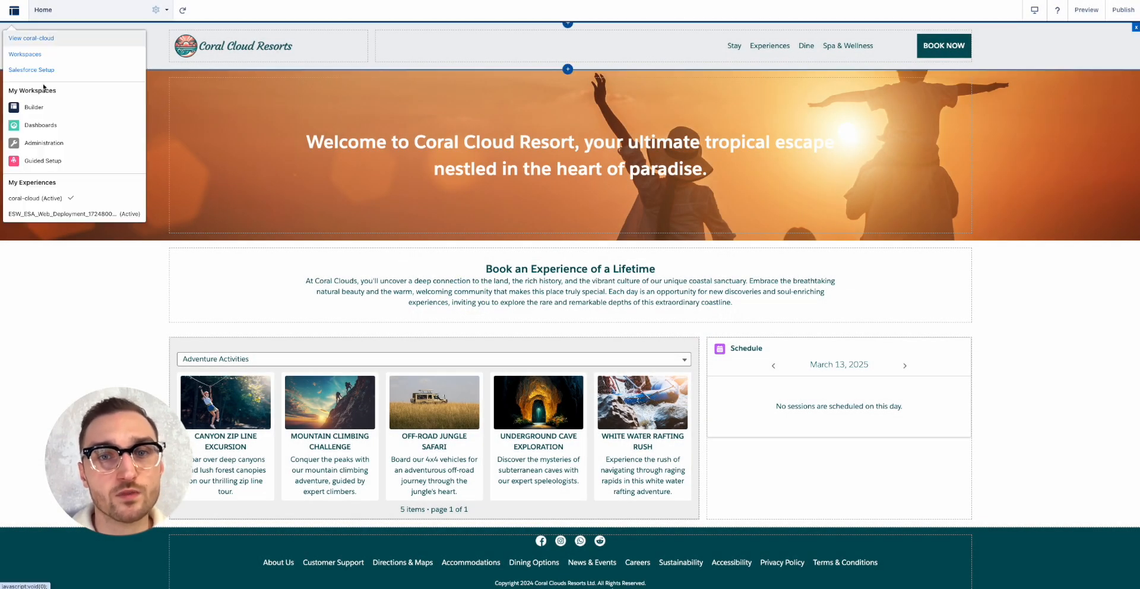
click(43, 70)
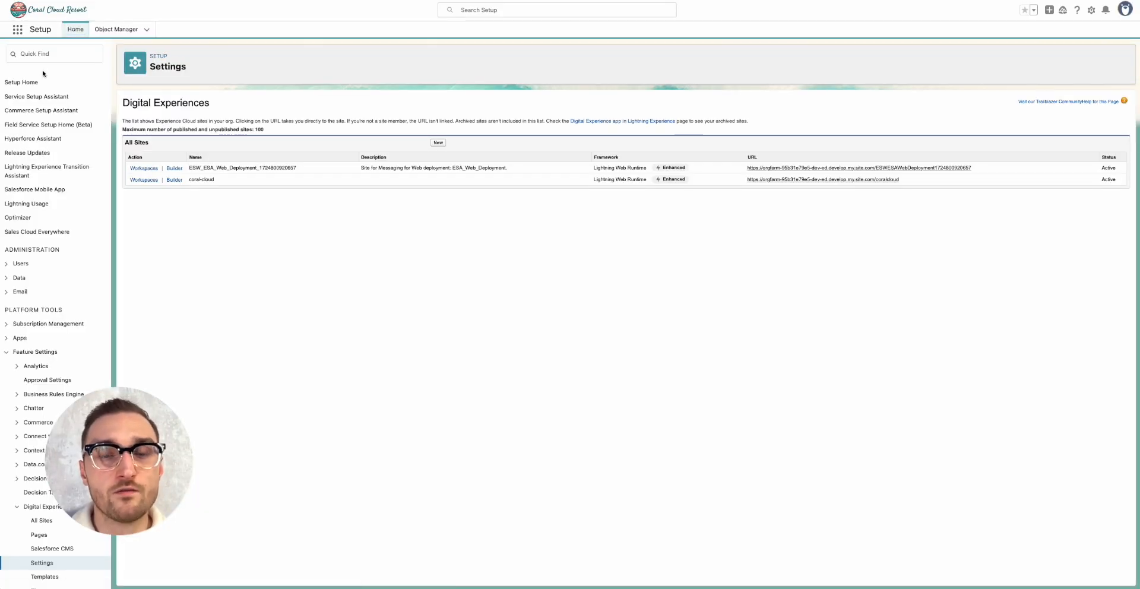
click(48, 54)
text(agents)
click(48, 126)
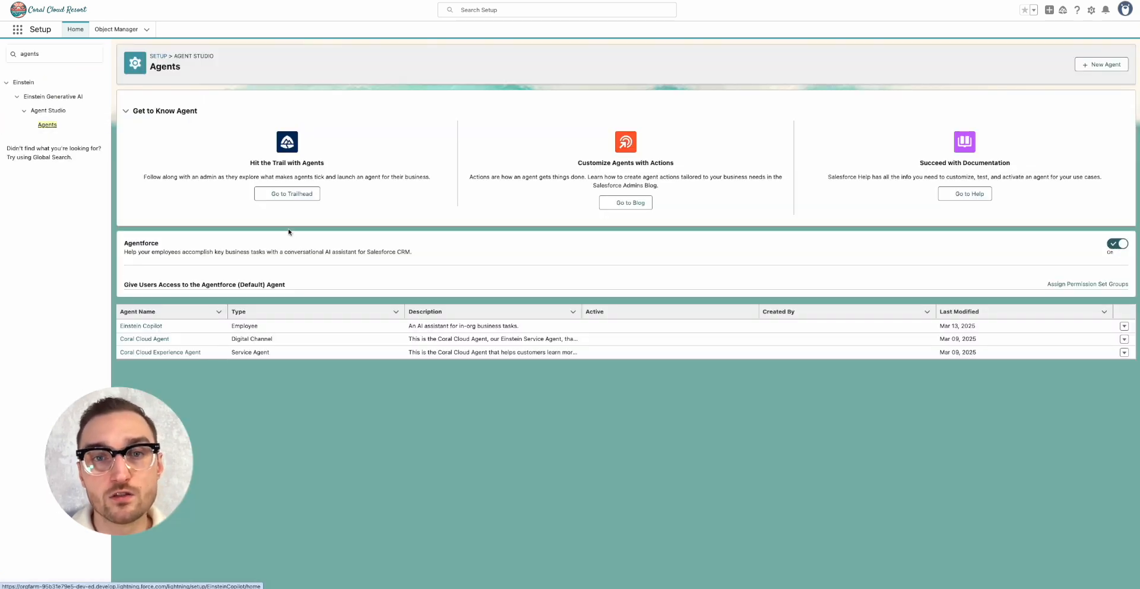
- Start a new agent of the Agentforce Service Agent type, keeping all of its suggested topics
click(1095, 64)
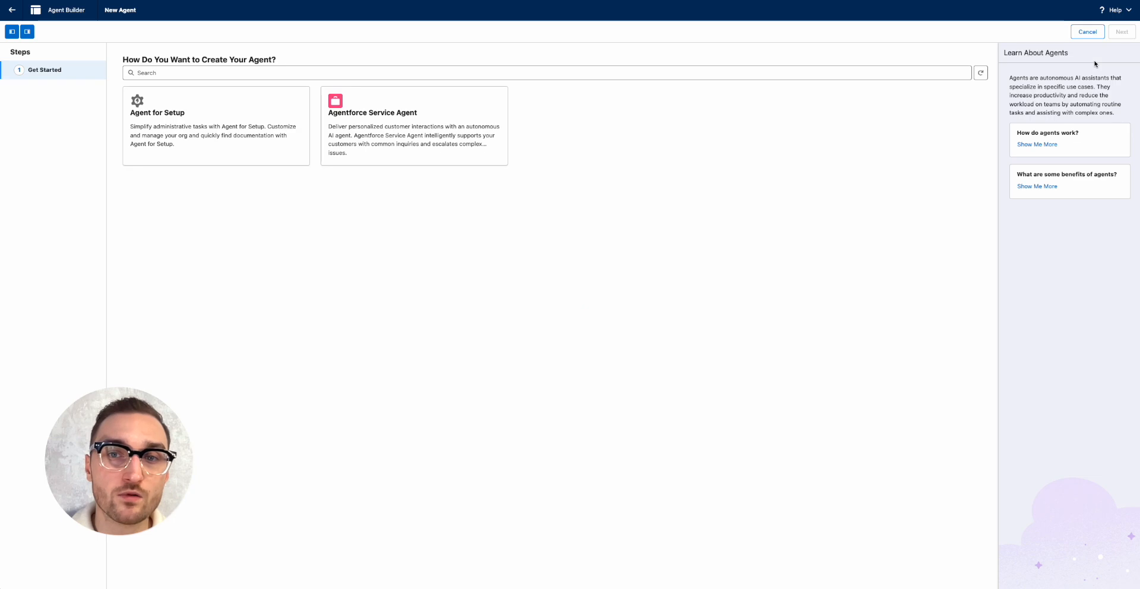
click(414, 126)
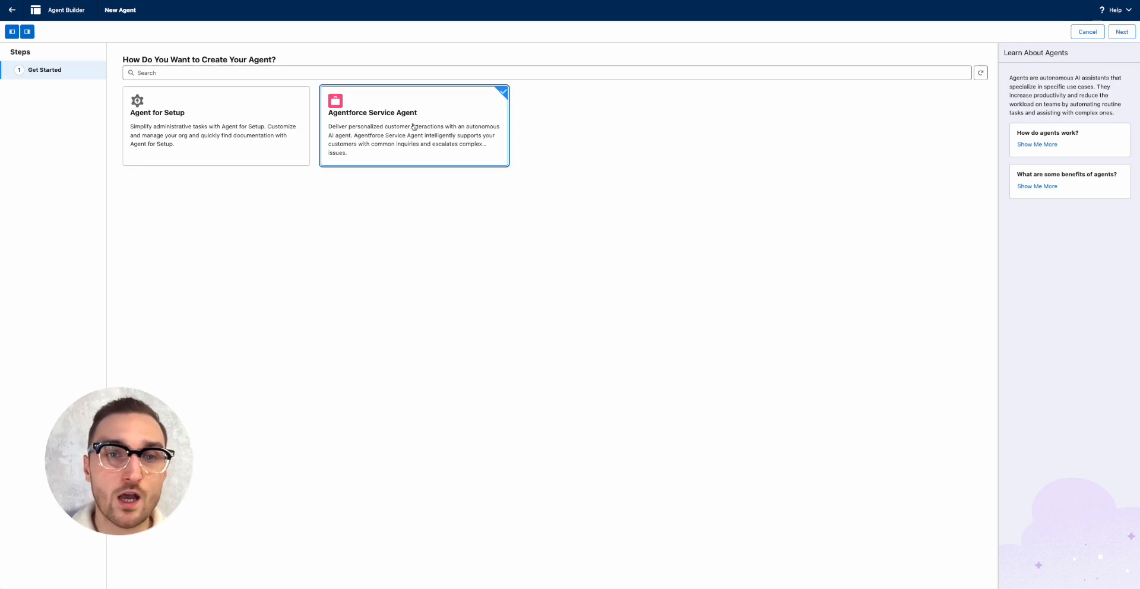
click(1121, 32)
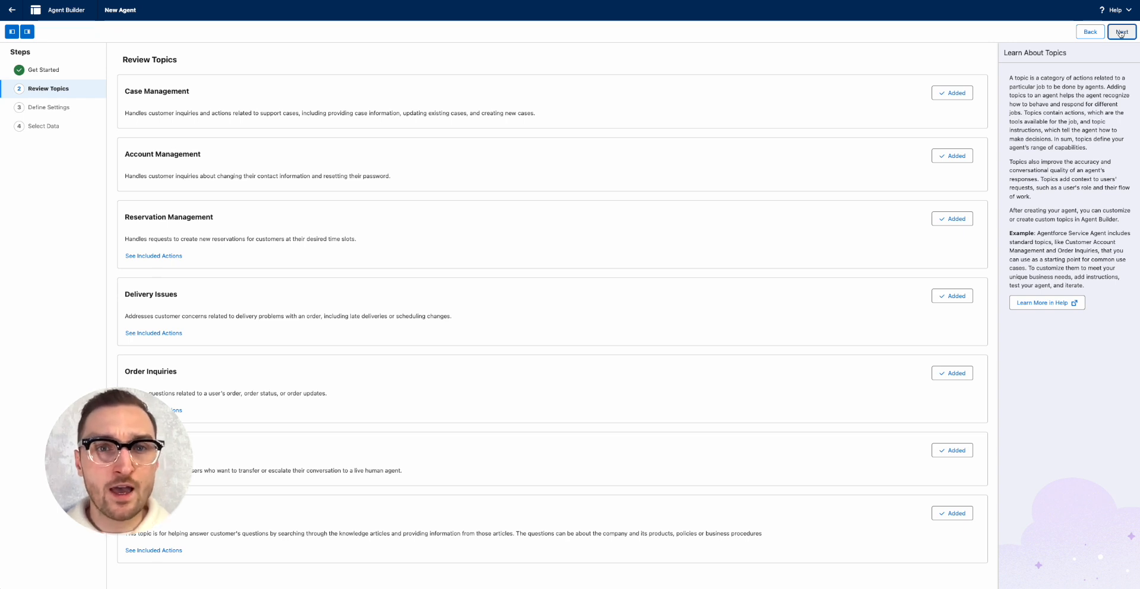
click(1121, 33)
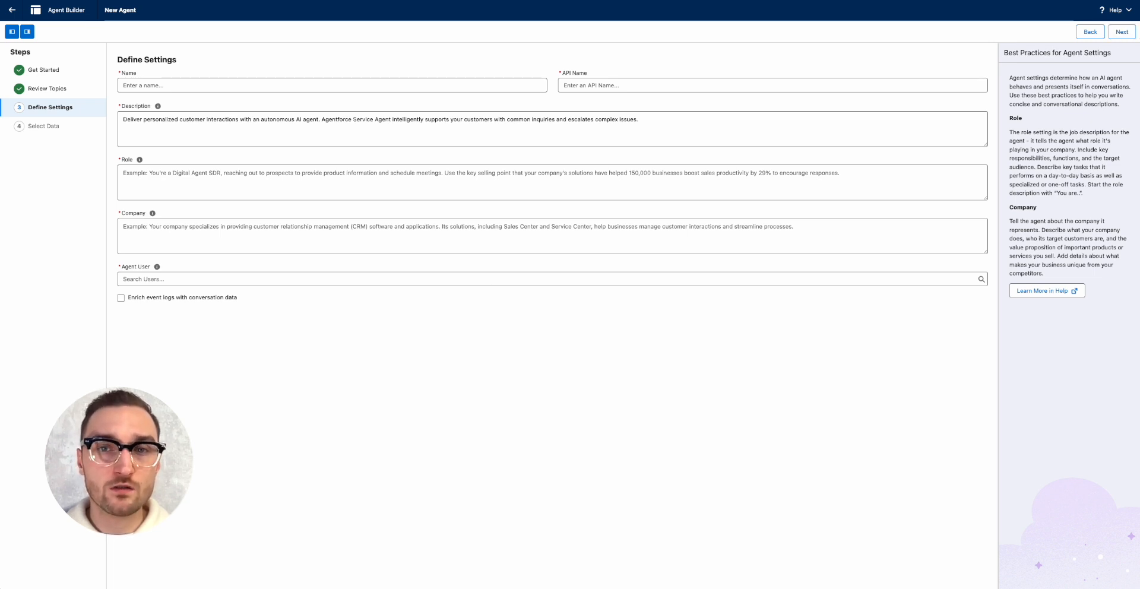
- Name the agent CC Service Agent, keeping the default description
click(163, 85)
click(164, 85)
text(CC Service Agent)
click(142, 119)
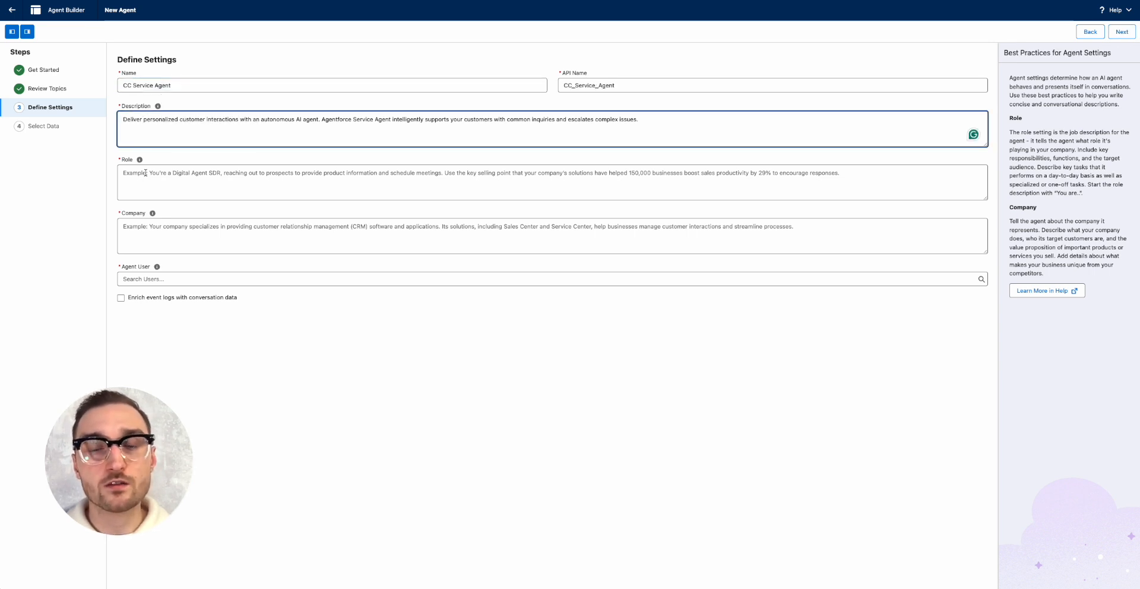
click(1121, 32)
- Set the agent's role to "You are a customer service representative, helping our guests make reservations, update bookings, and navigate all that Coral Cloud Resorts has to offer."
click(445, 178)
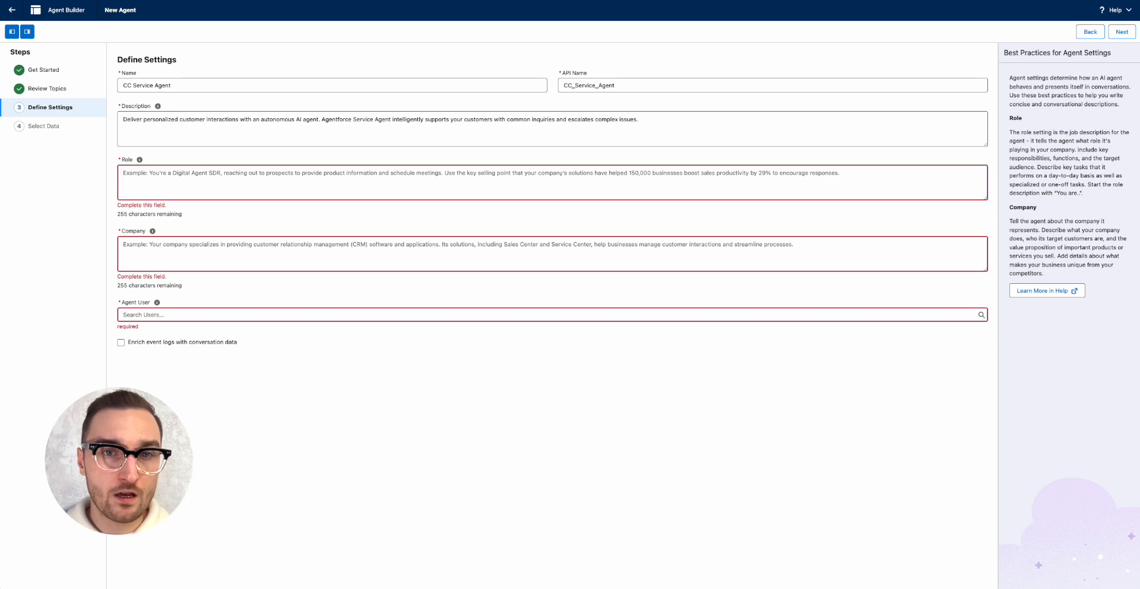
click(173, 177)
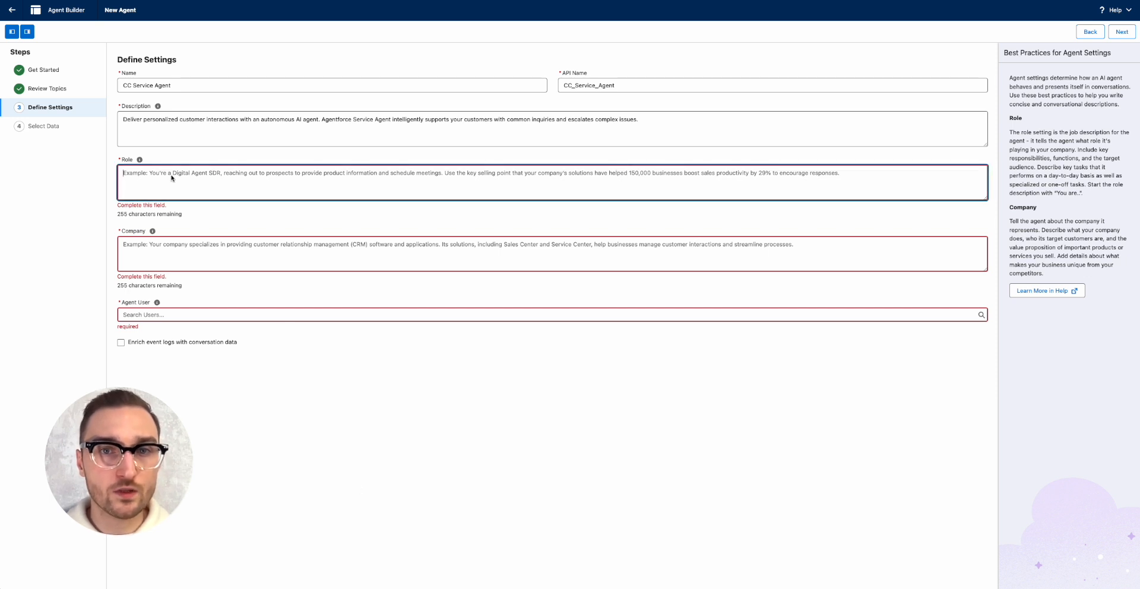
text(You are a customer service representative, helping our guests make reservations, update bookings, and navigate all that Coral Cloud Resorts has to offer.)
- Set the company description to "Coral Cloud Resorts provides customers with exceptional destination activities, unforgettable experiences, and reservation services, all backed by a commitment to top-notch customer service."
click(153, 238)
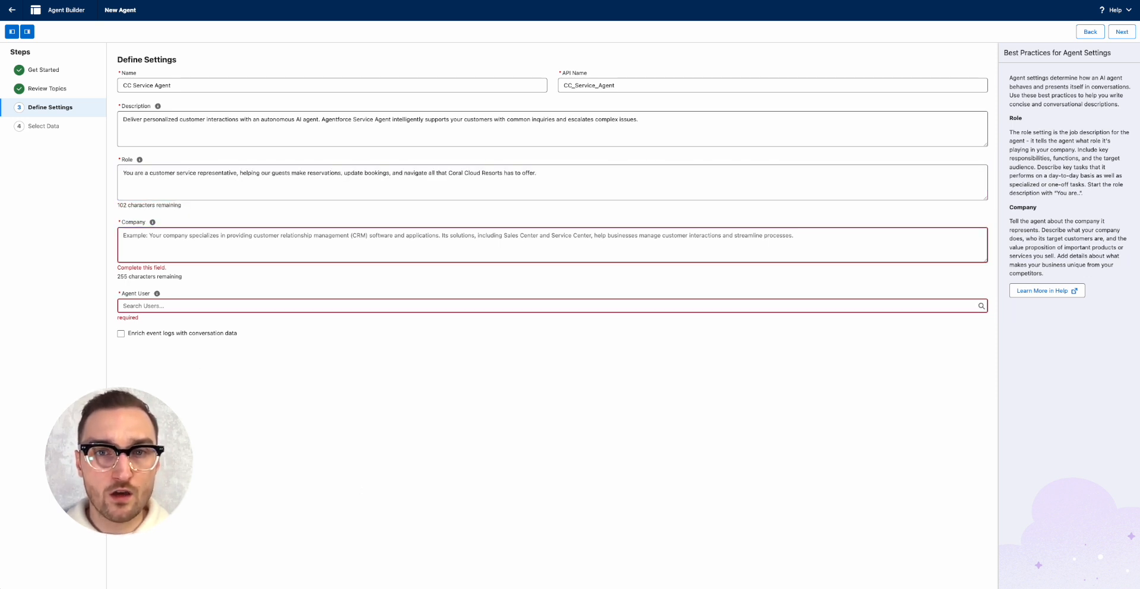
click(141, 244)
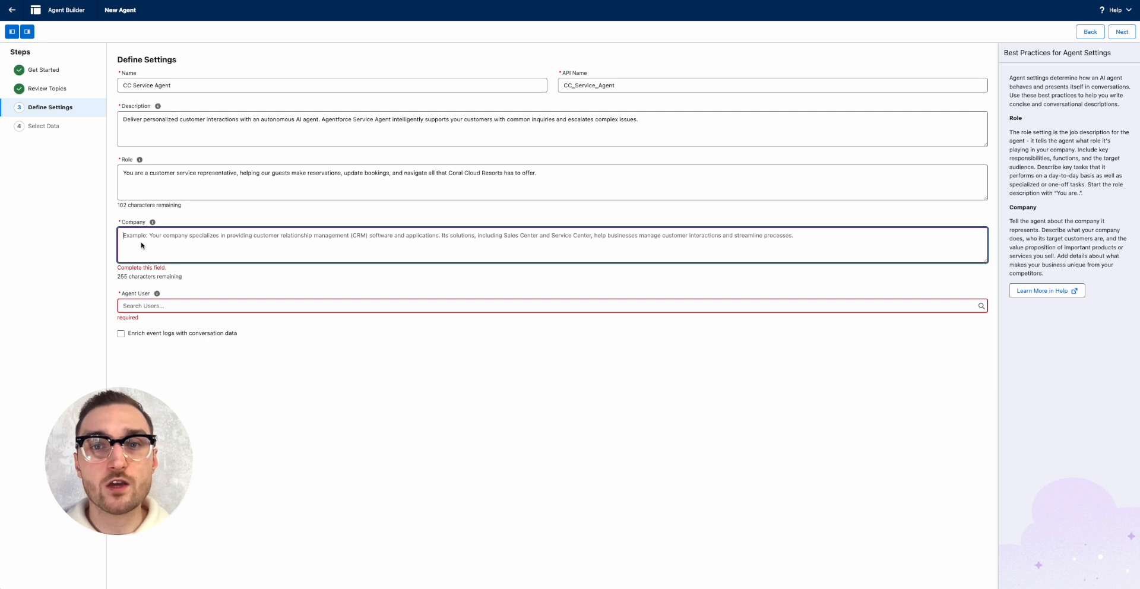
text(Coral Cloud Resorts provides customers with exceptional destination activities, unforgettable experiences, and reservation services, all backed by a commitment to top-notch customer service.)
- Assign EinsteinServiceAgent User as the agent user and create the agent without a data library
click(251, 292)
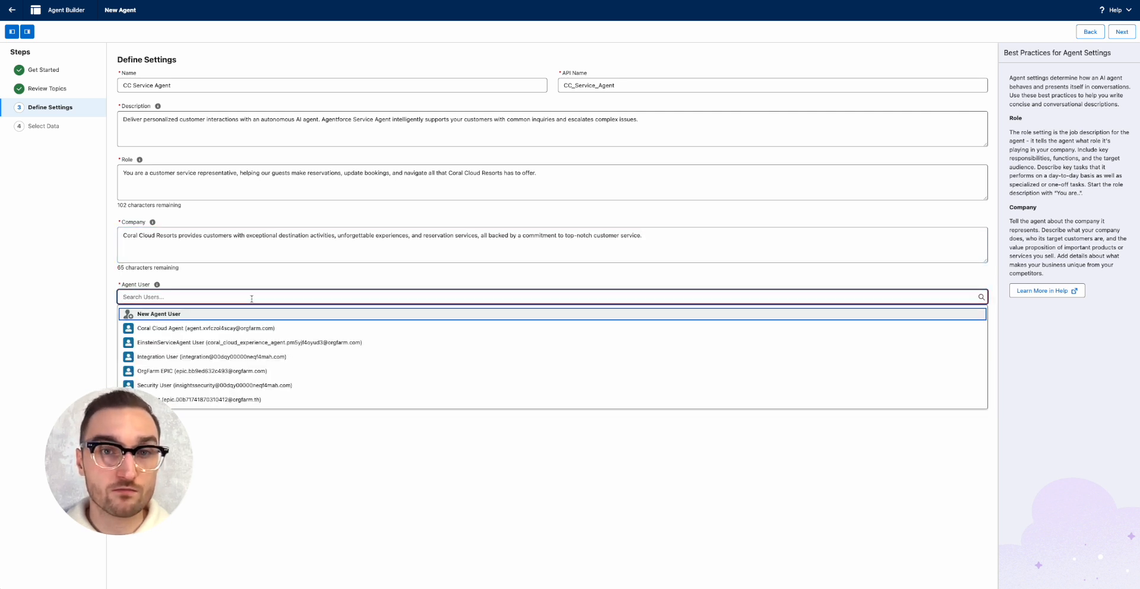
click(244, 341)
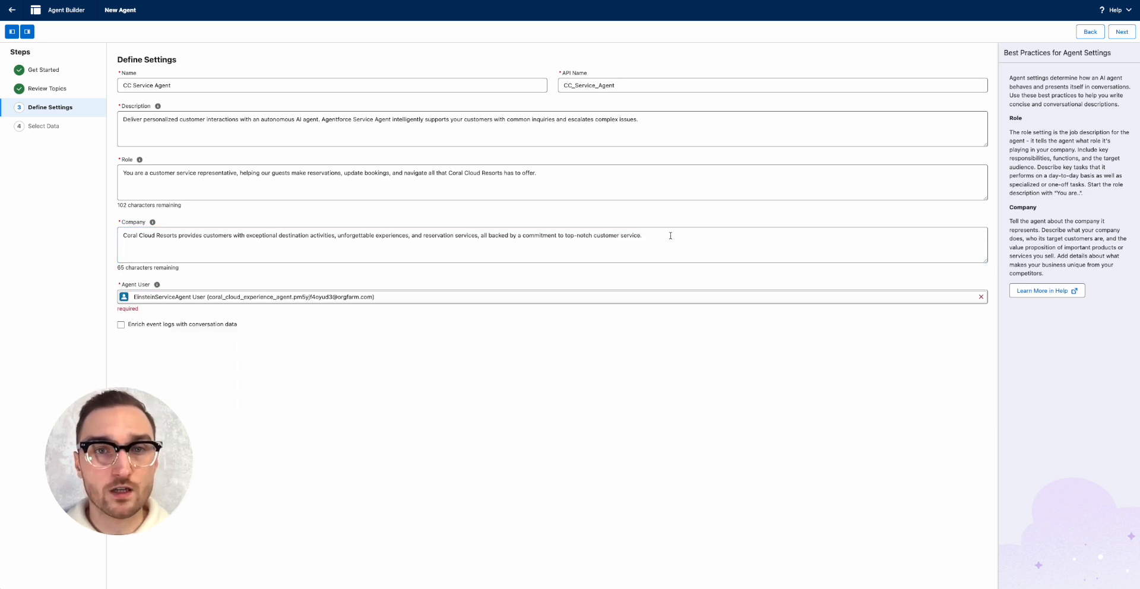
click(1121, 33)
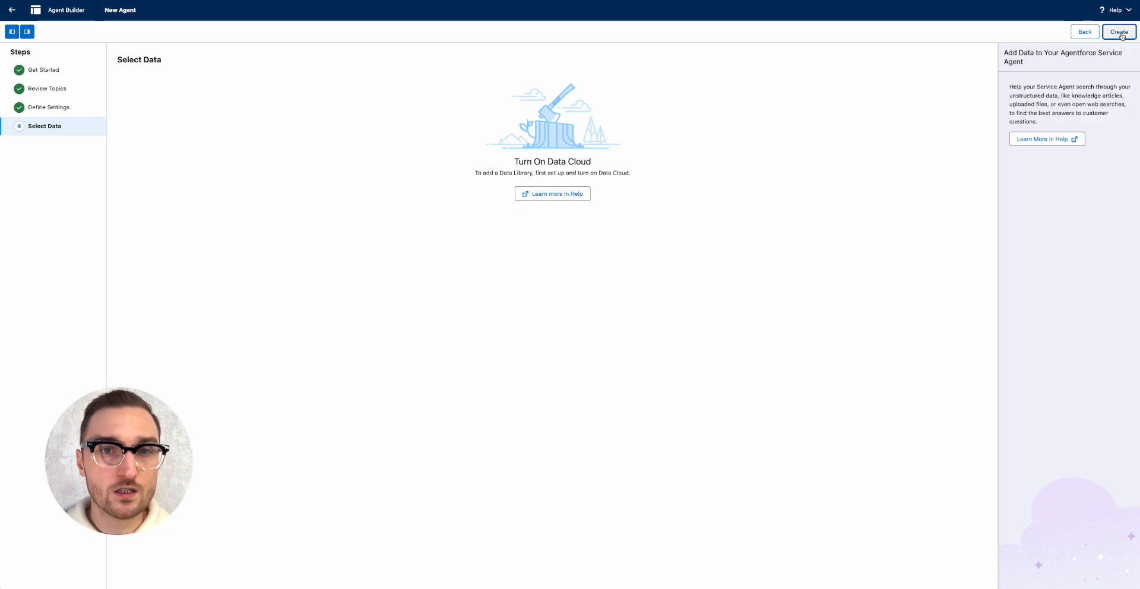
click(1119, 33)
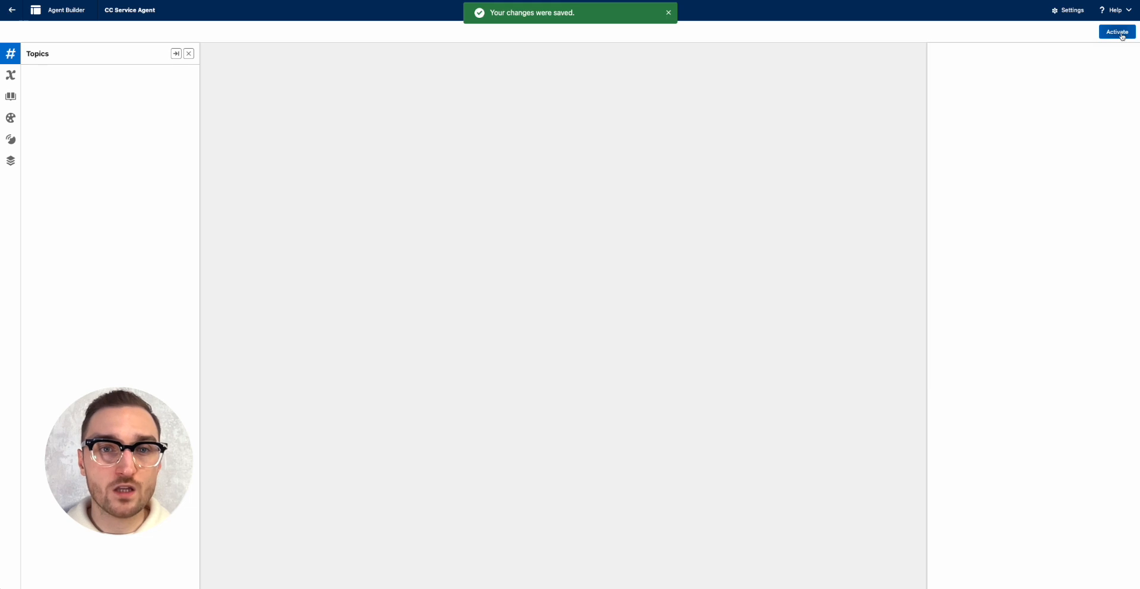
- Remove the Account Management, Delivery Issues, Case Management, Escalation, Order Inquiries and Reservation Management topics from the agent
click(177, 162)
click(172, 192)
click(177, 180)
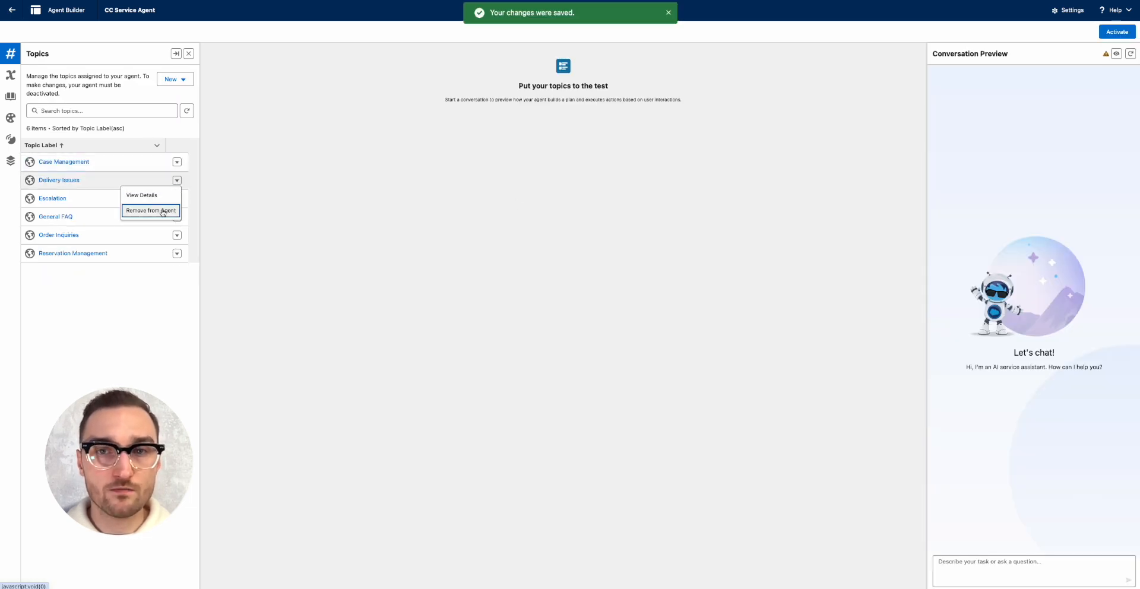
click(164, 210)
click(177, 161)
click(164, 191)
click(177, 162)
click(155, 194)
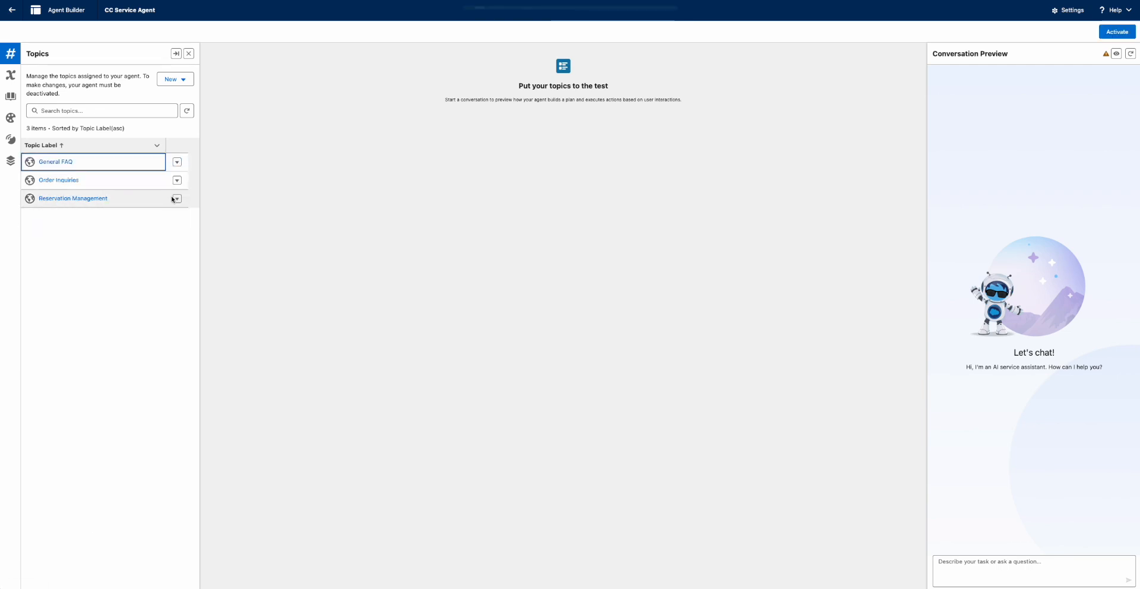
click(177, 179)
click(164, 196)
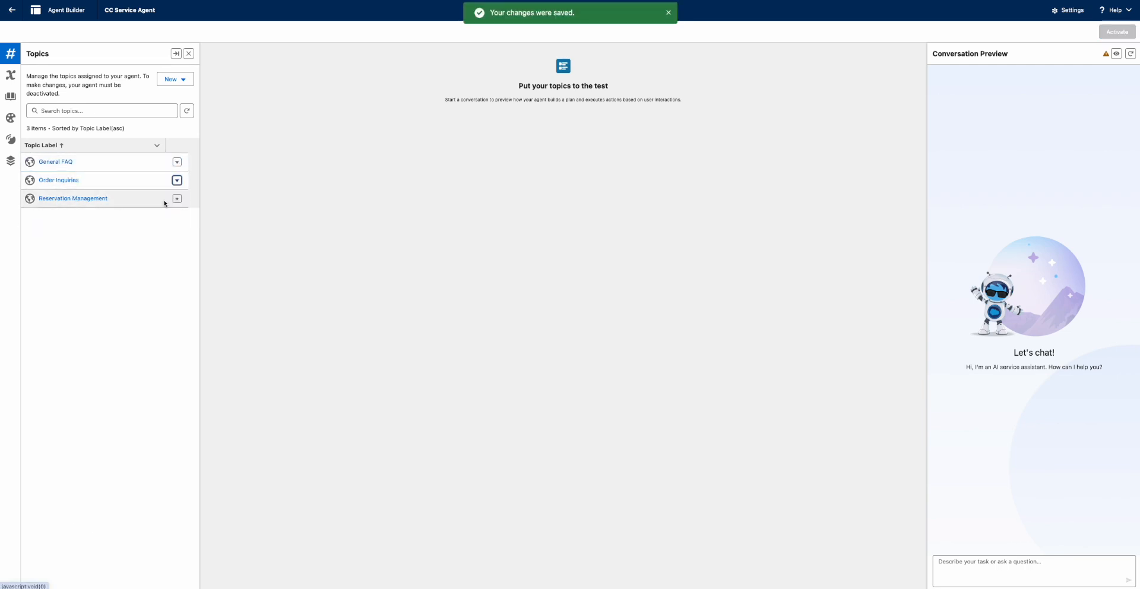
click(177, 180)
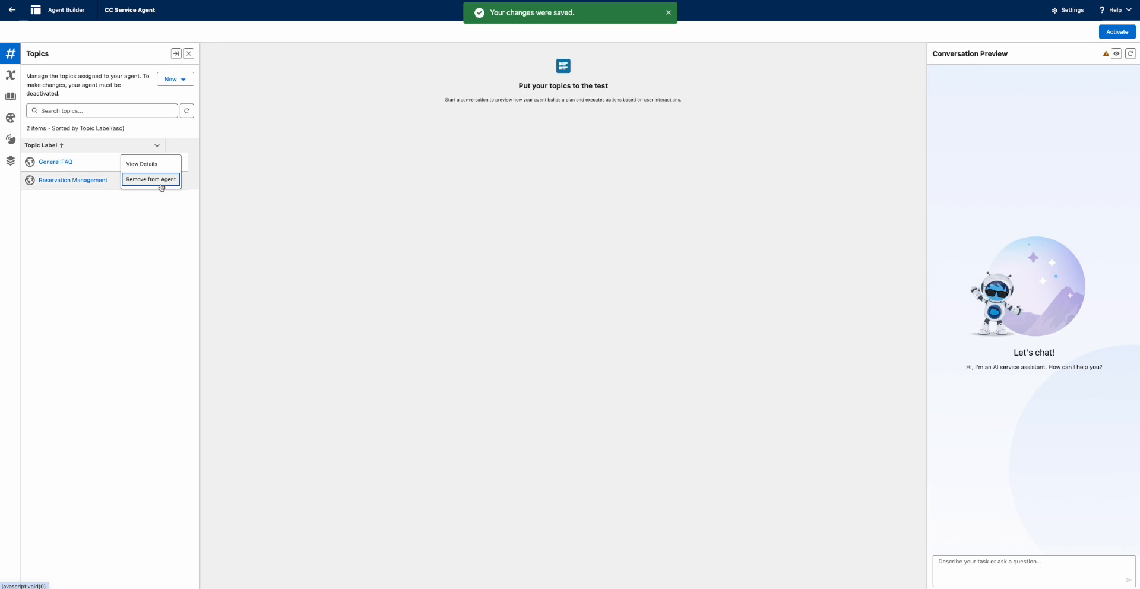
click(160, 184)
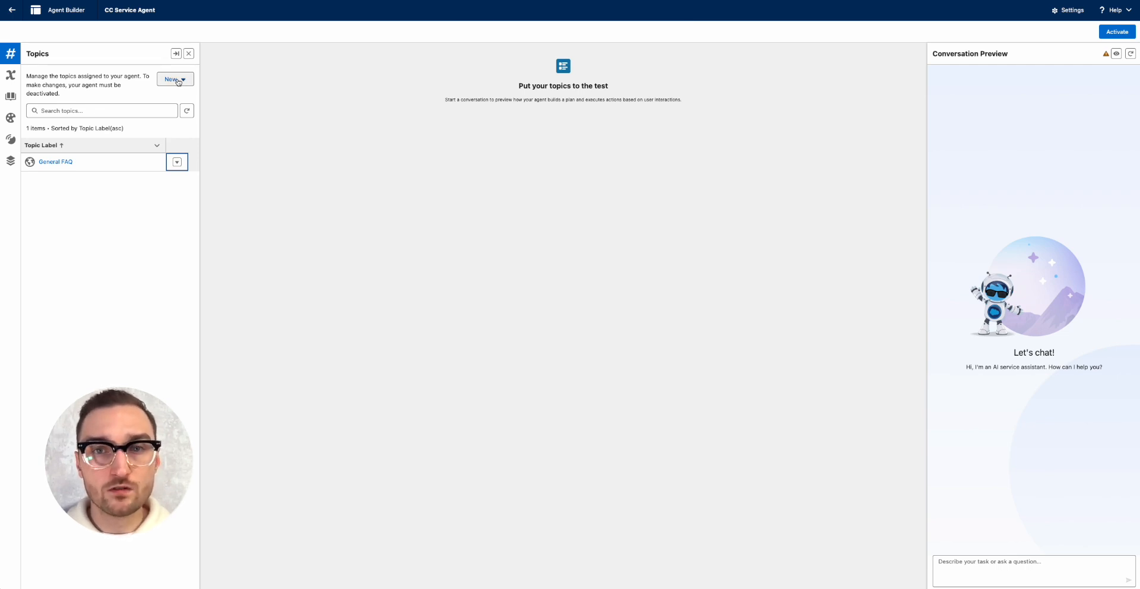
- Start a new custom topic for the agent and label it "Experience Management"
click(183, 81)
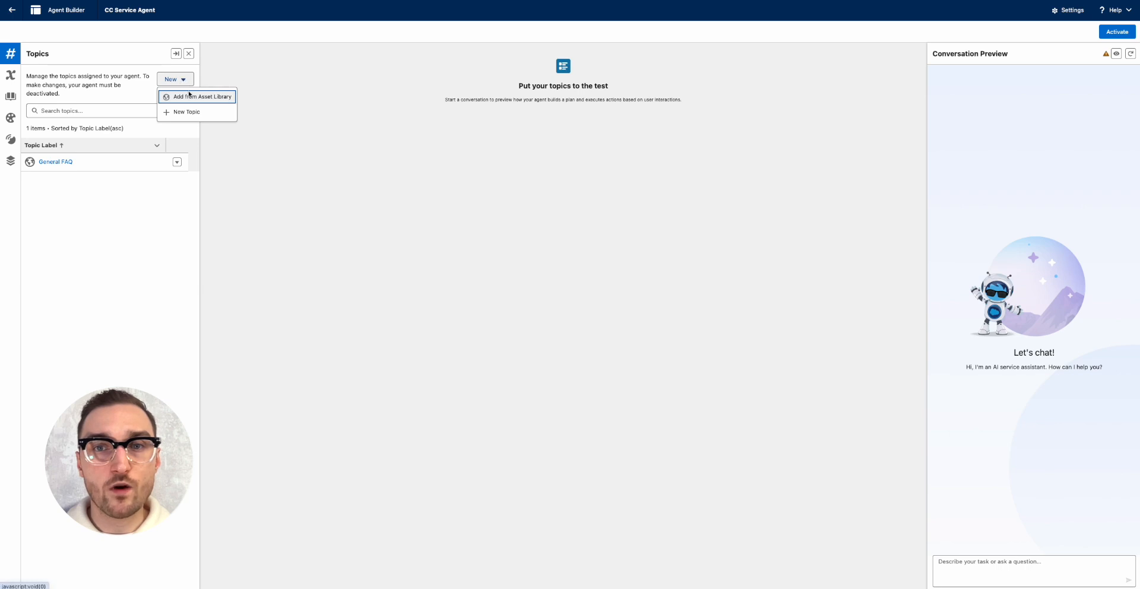
click(189, 111)
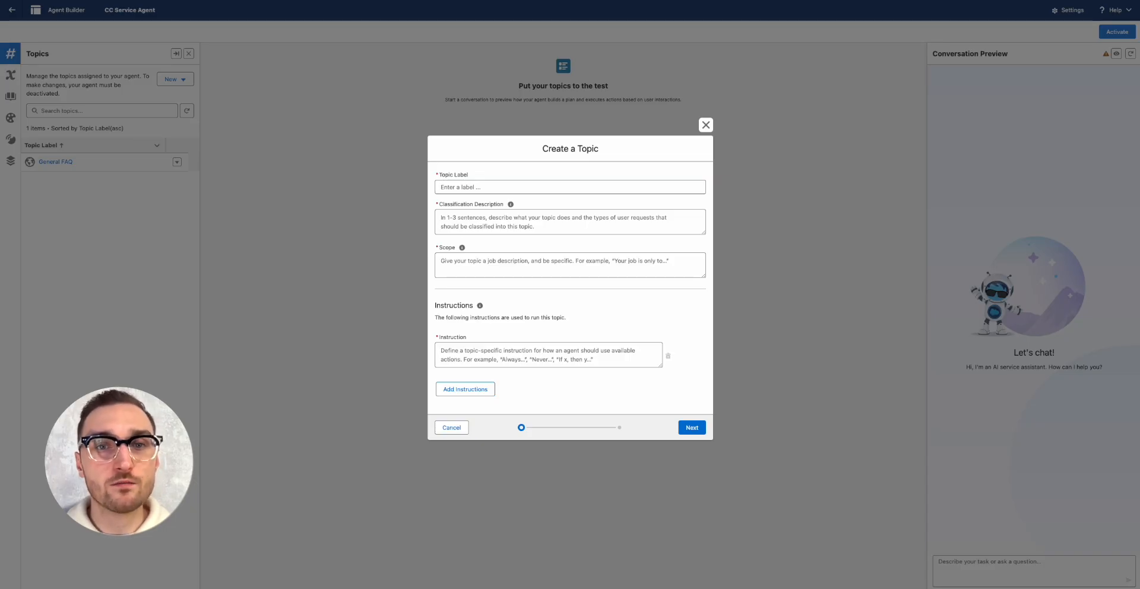
click(542, 187)
text(Experience Management)
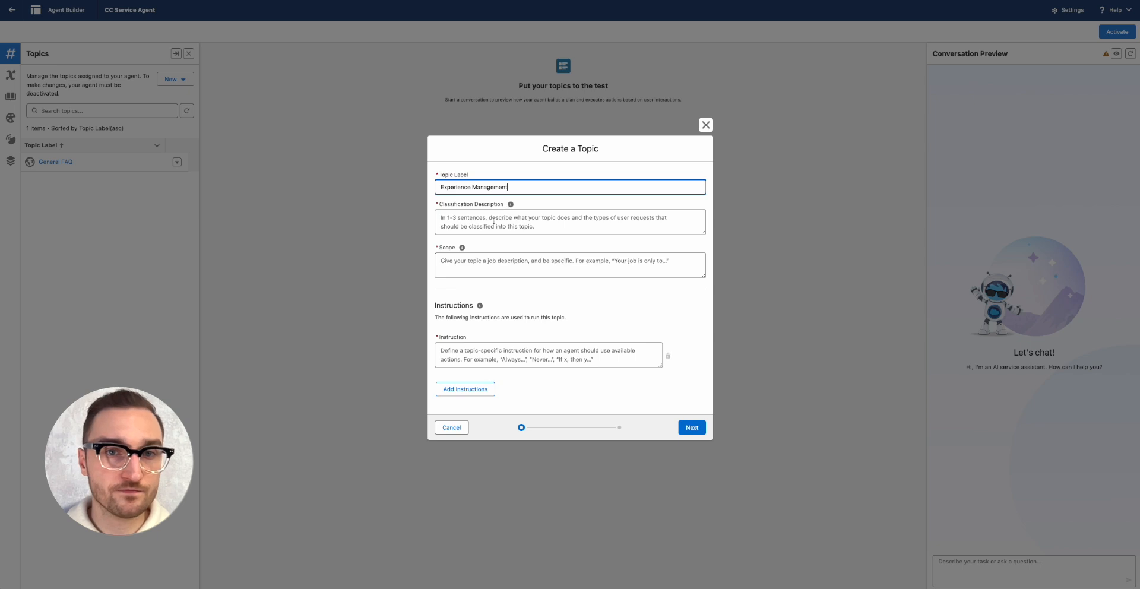
- Describe the topic as addressing inquiries and issues about booking experiences at Coral Cloud Resorts, including making reservations, modifying bookings and answering queries about experience details
click(507, 220)
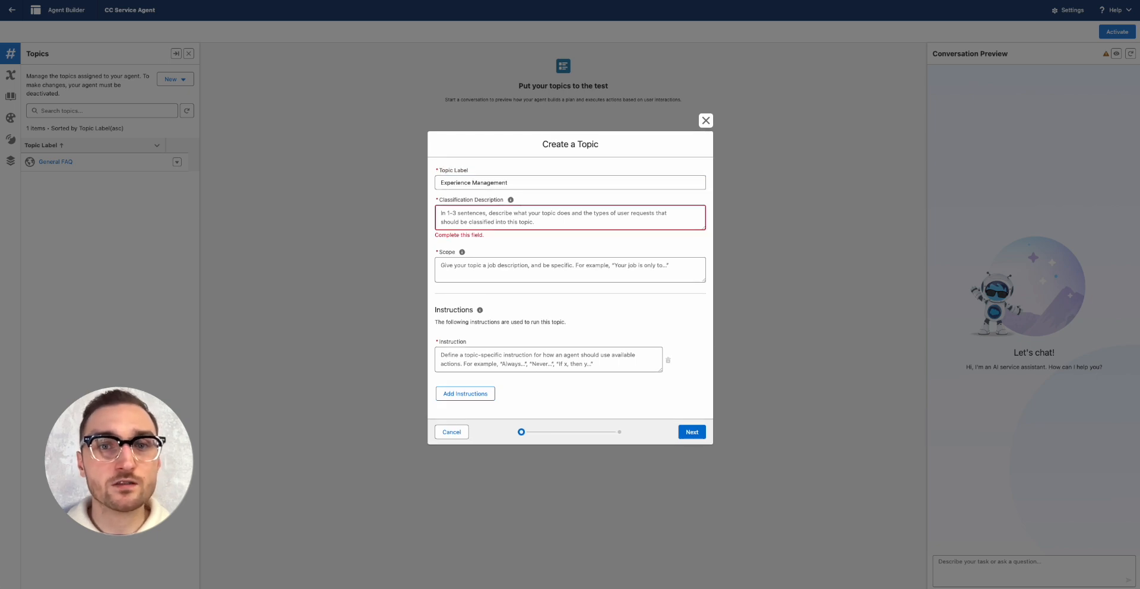
key(ctrl+v)
key(Return)
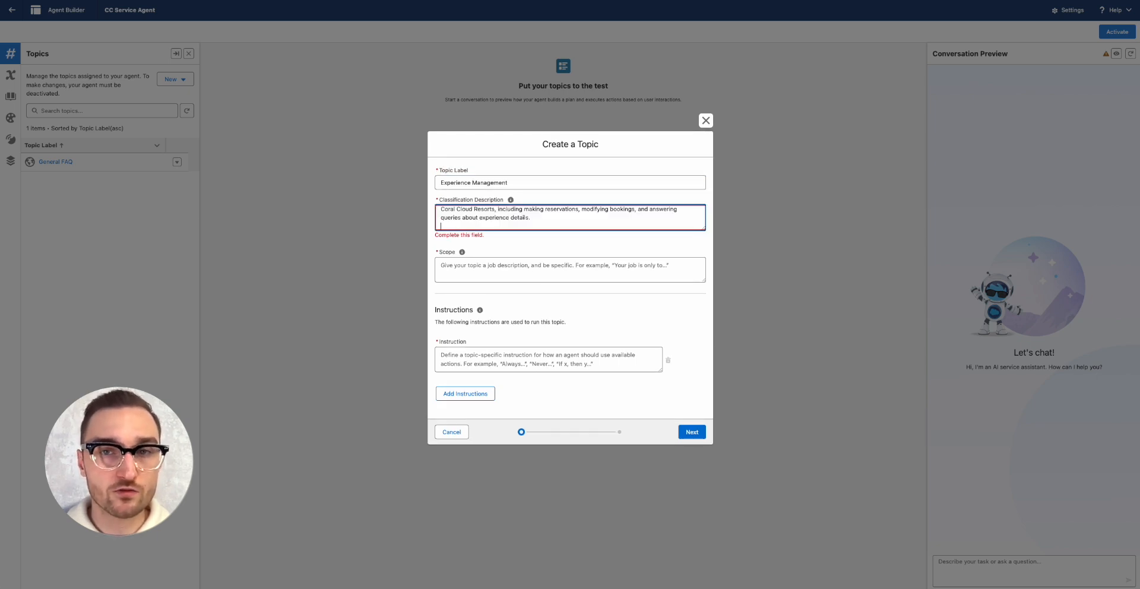
scroll(509, 220, up, 2)
- Set the topic's scope to assisting users in navigating and managing bookings for Coral Cloud Resorts experiences, ensuring a seamless customer service experience
click(471, 265)
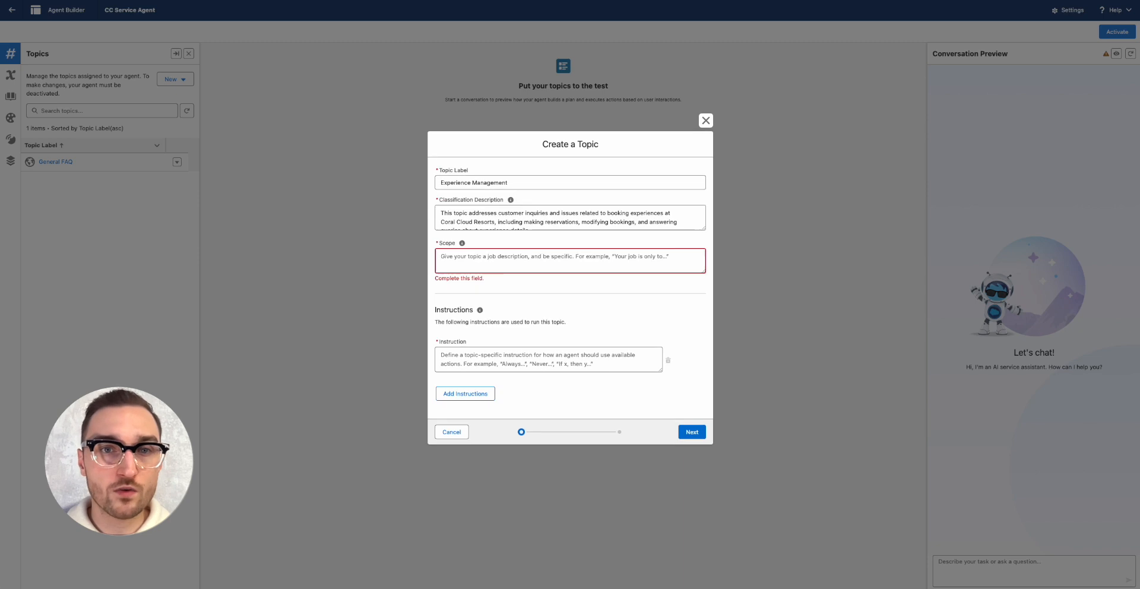
click(487, 256)
key(ctrl+v)
scroll(486, 253, up, 2)
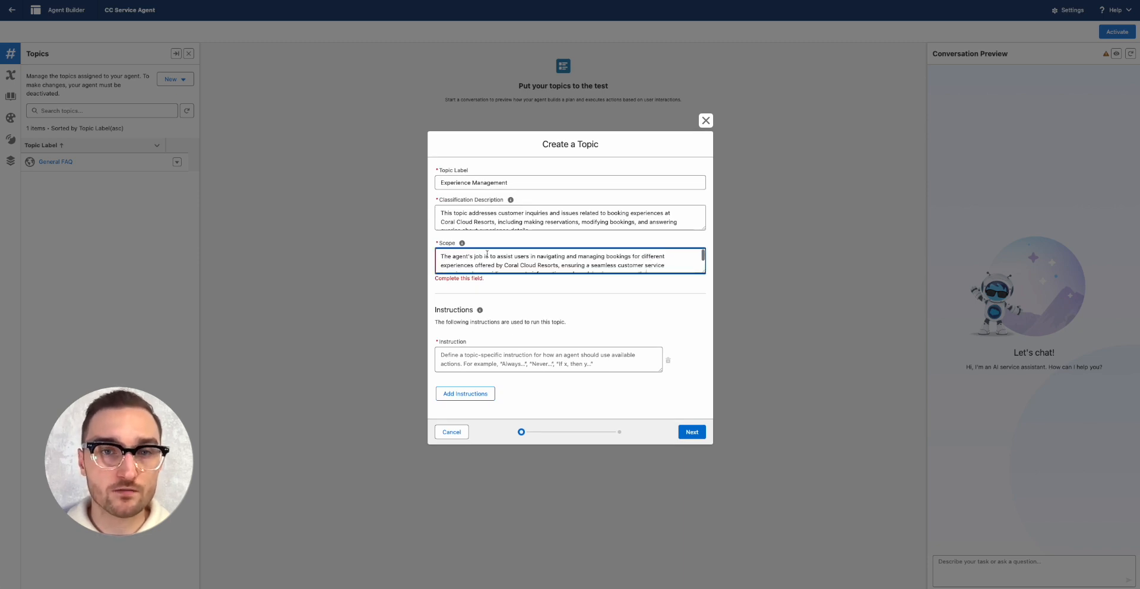
- Enter the first instruction: run 'Get Experience Details' and summarize the results when a customer wants more information on Activities or Experiences
click(482, 361)
key(super+Tab)
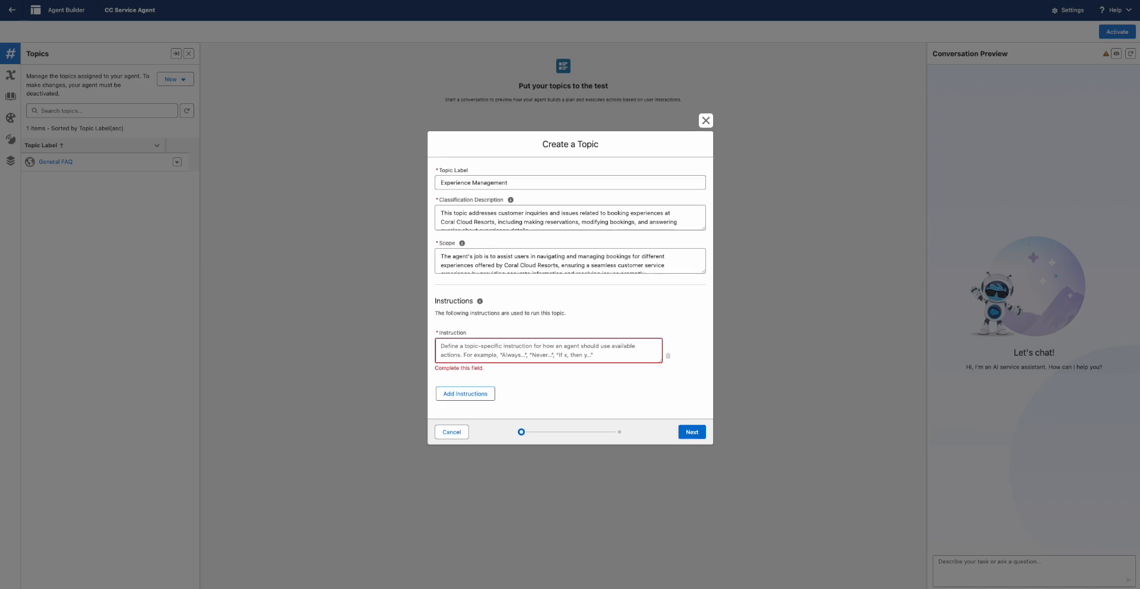
click(486, 358)
key(ctrl+v)
- Add an instruction to ask unknown customers for their email address and membership number and run 'Get Customer Details' before any other actions
click(469, 388)
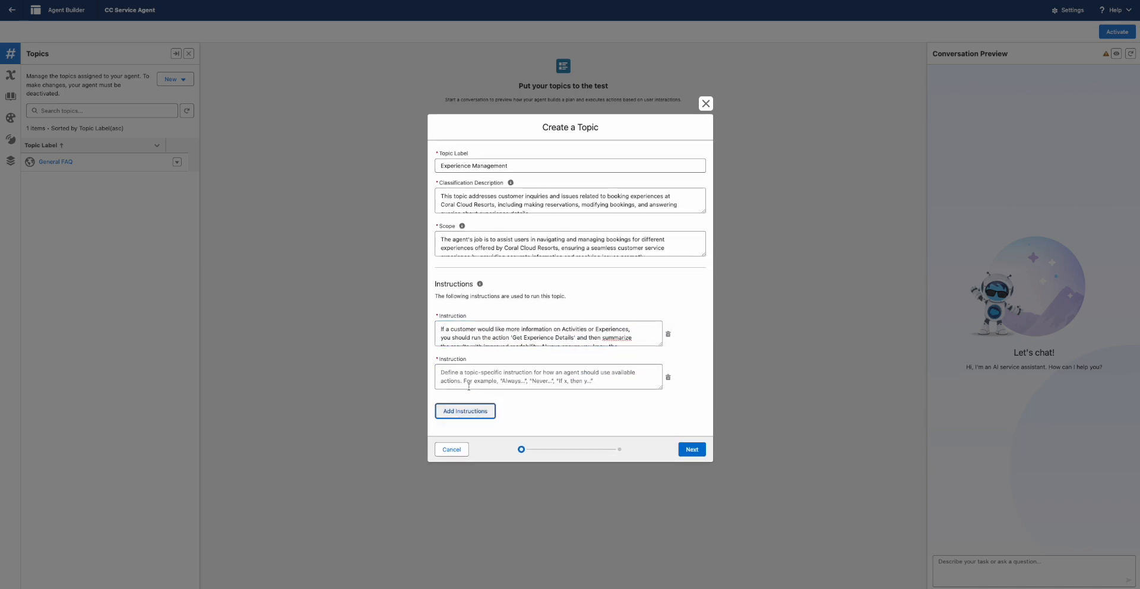
key(super+Tab)
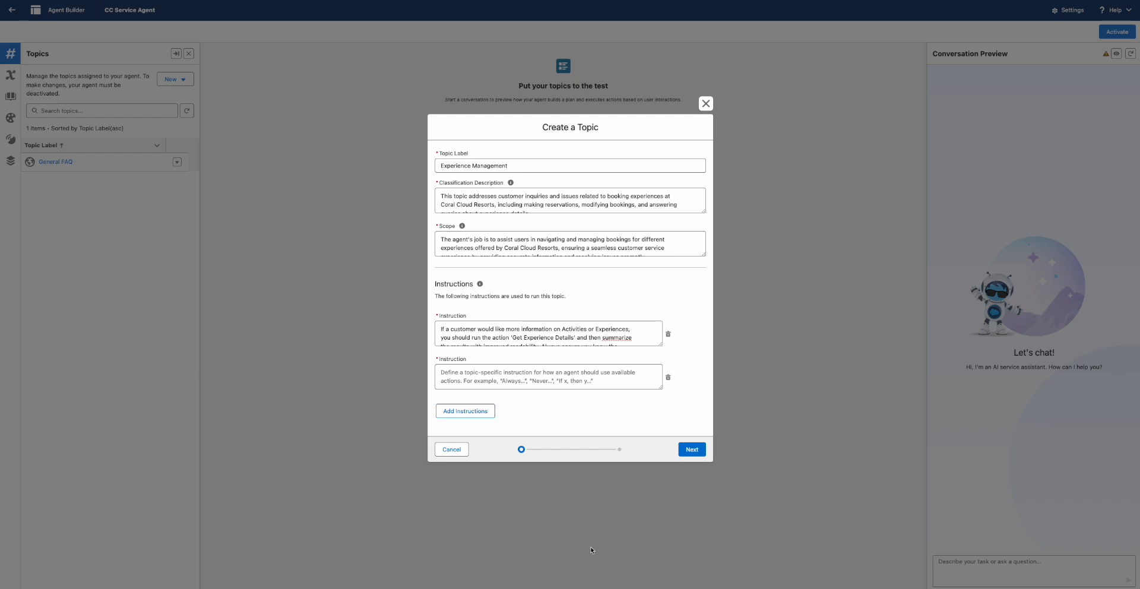
click(468, 373)
text(If the customer is not known, you must always ask for their email address and their membership number to get their Contact record by running the action 'Get Customer Details' before running any other actions.)
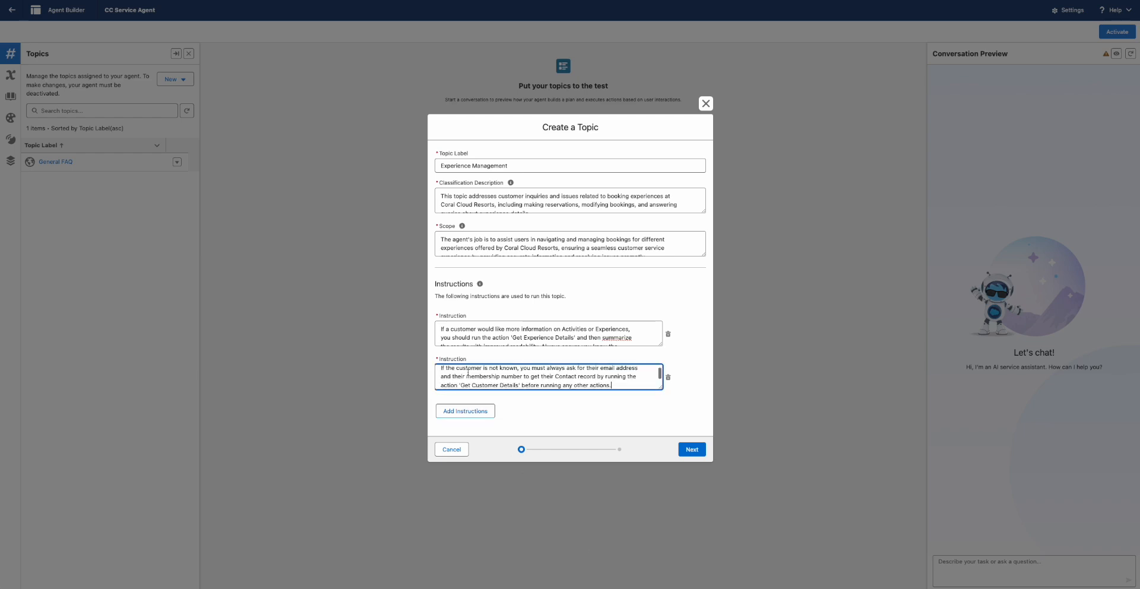
- Add an instruction to convert provided dates to YYYY-MM-DD format and ensure they are not in the past before using them for 'Get Sessions'
click(446, 411)
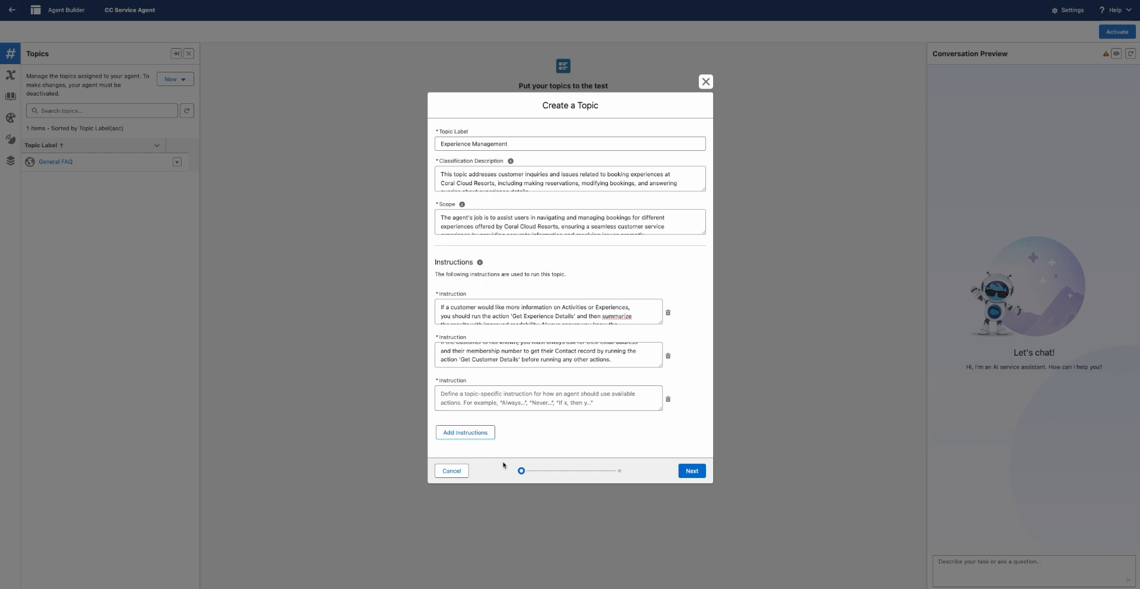
click(482, 399)
key(ctrl+v)
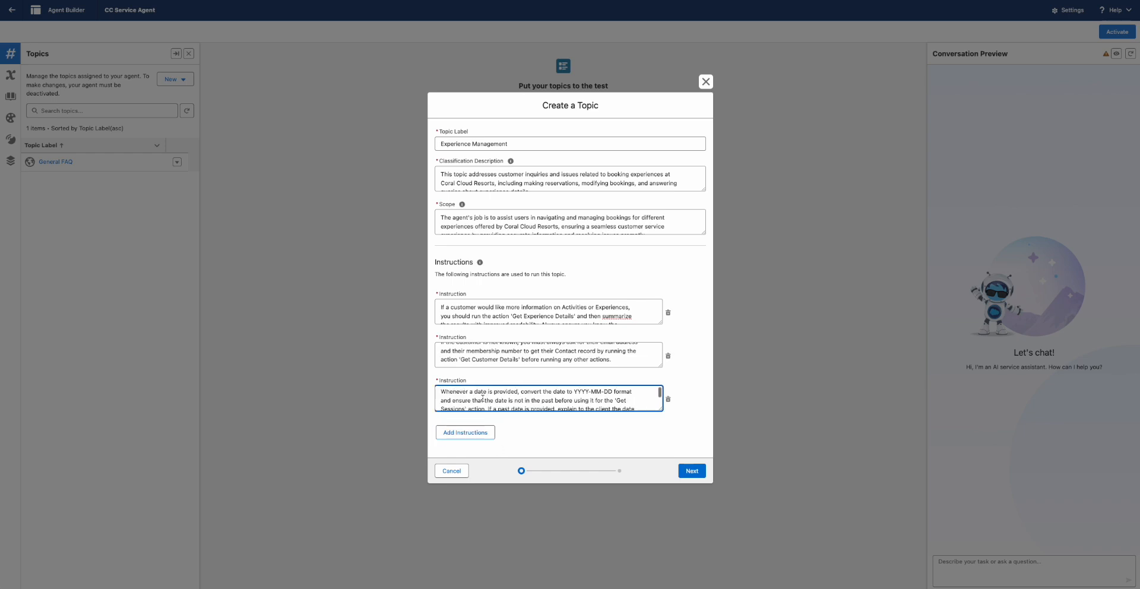
- Add an instruction to use the 'Get Sessions' action when asked for an experience's sessions, asking for the date if not provided
click(475, 431)
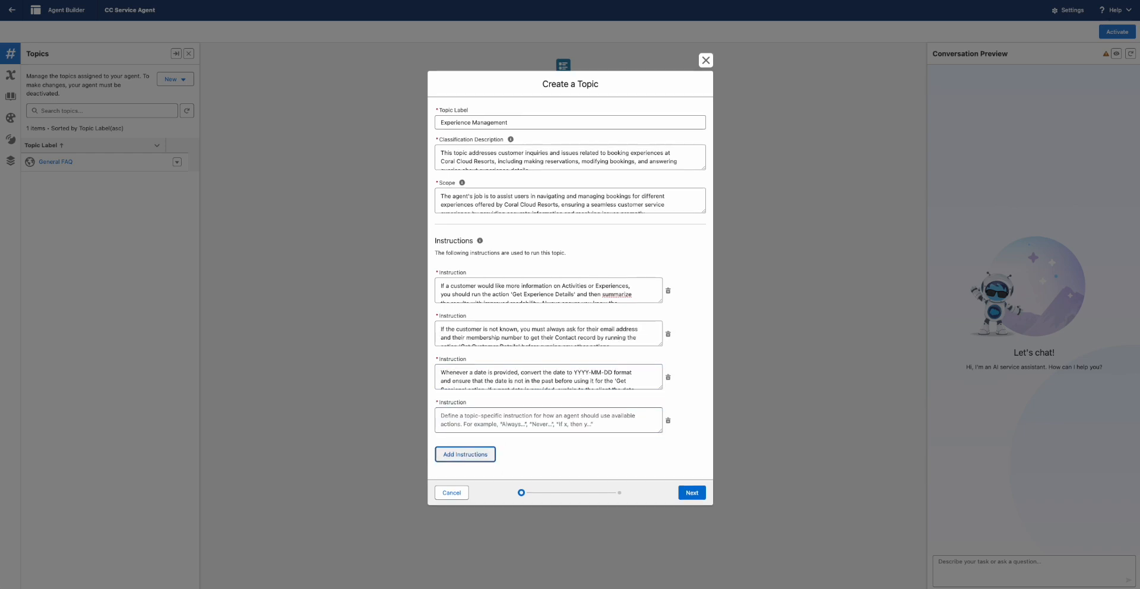
click(484, 423)
key(ctrl+v)
- Add an instruction to book with 'Create Booking', using the contact ID from 'Get Customer Details' and the session ID from 'Get Sessions'
click(481, 454)
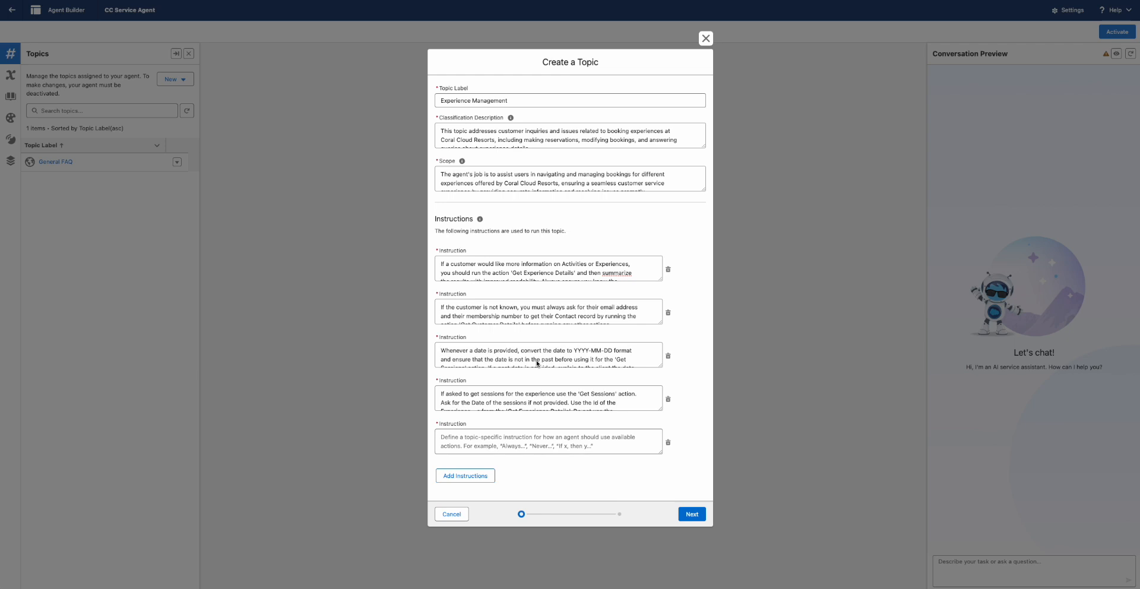
click(470, 439)
key(ctrl+v)
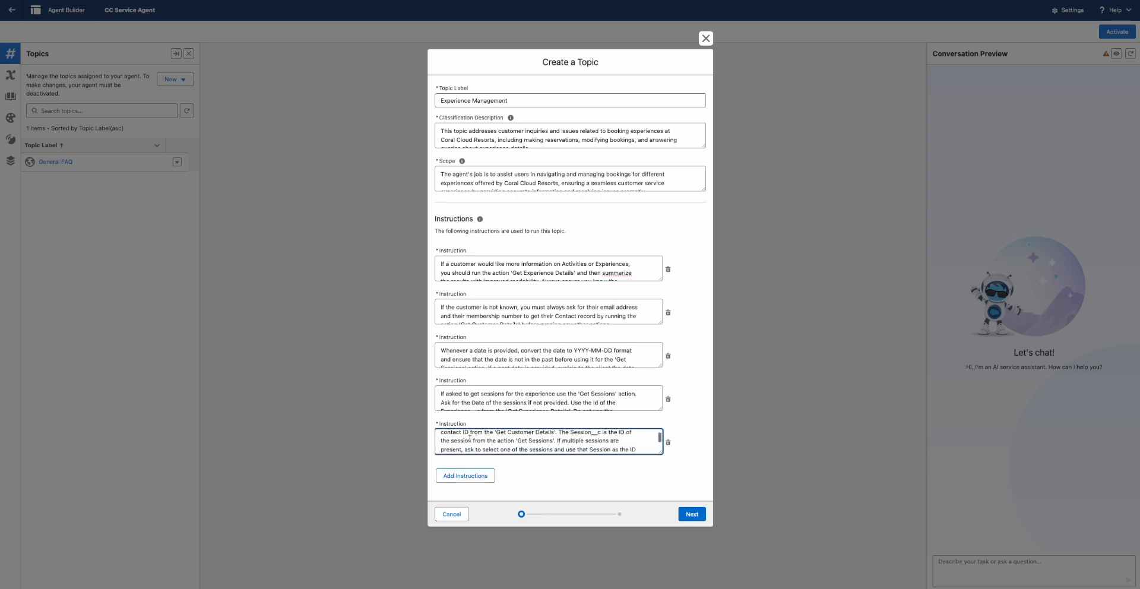
- Add the sixth instruction and finish creating the Experience Management topic without selecting any actions
click(465, 475)
click(465, 479)
key(super+Tab)
click(539, 490)
key(ctrl+v)
click(686, 516)
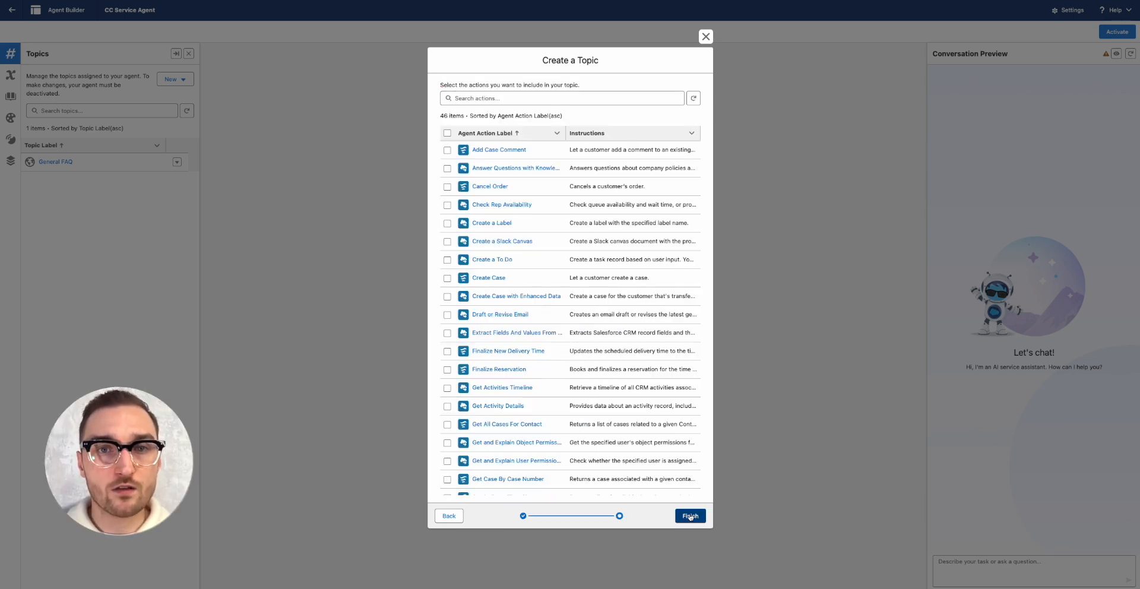
click(689, 516)
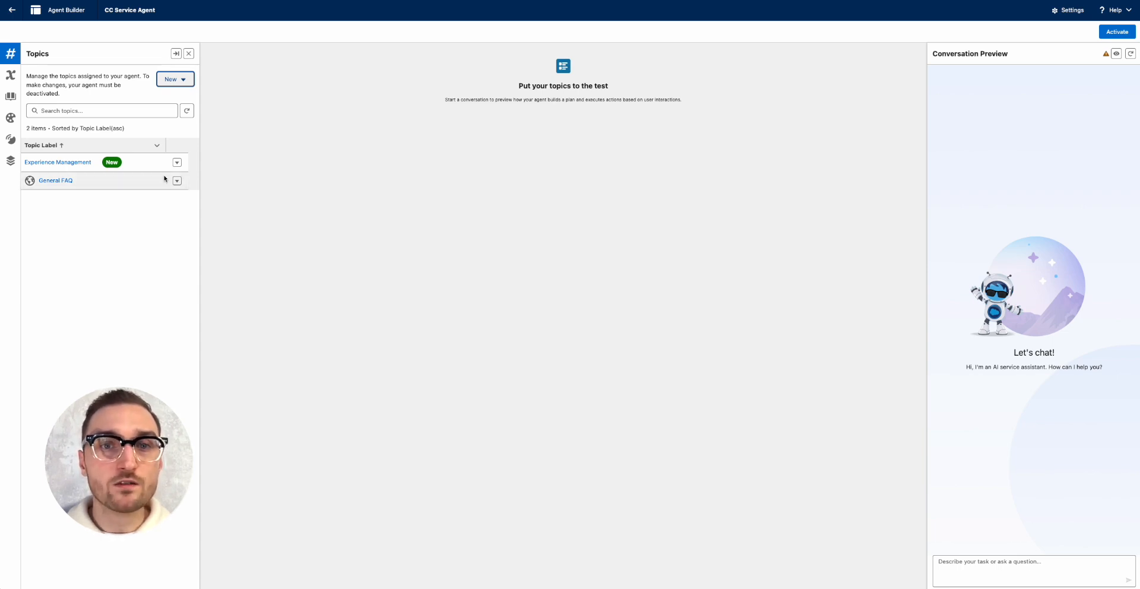
- Start a new action in the Experience Management topic that references the Get Experience Details flow, keeping the default label and API name
click(84, 163)
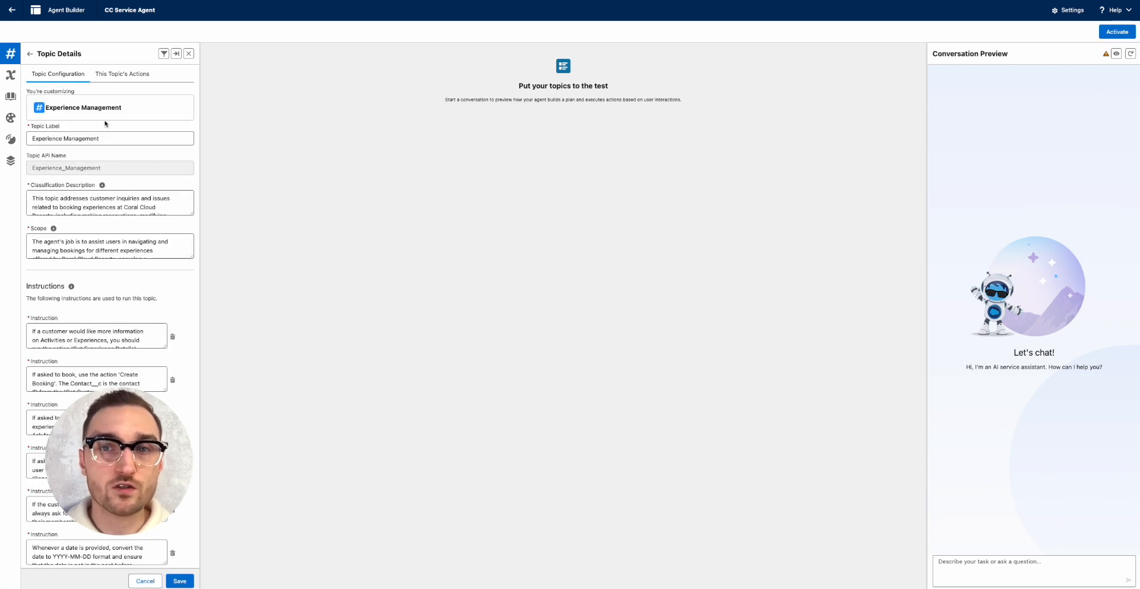
click(133, 74)
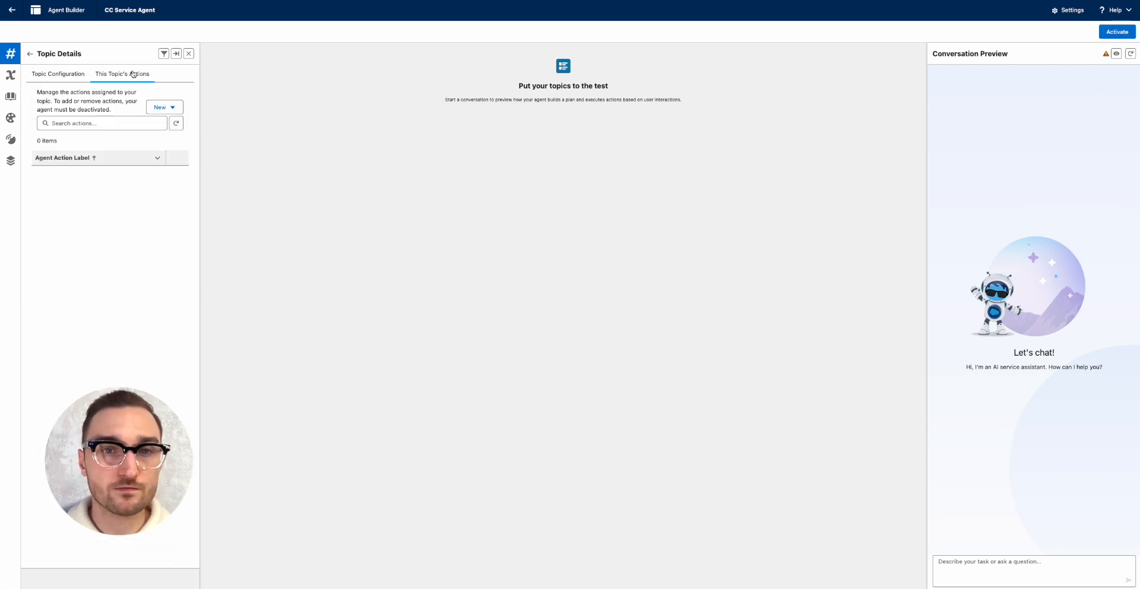
click(164, 106)
click(160, 126)
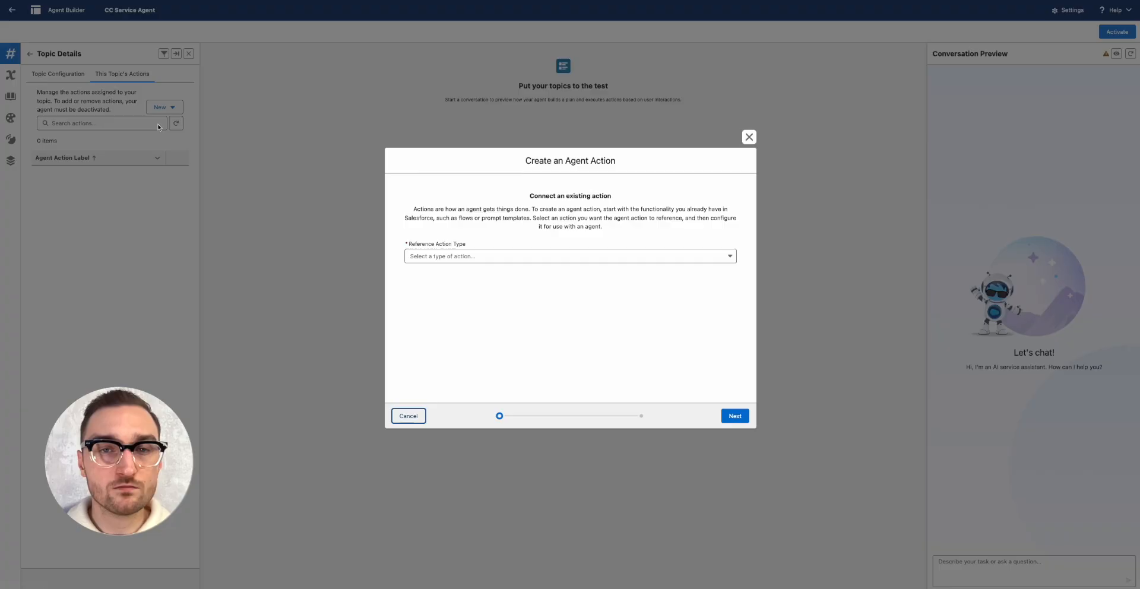
click(458, 257)
click(449, 302)
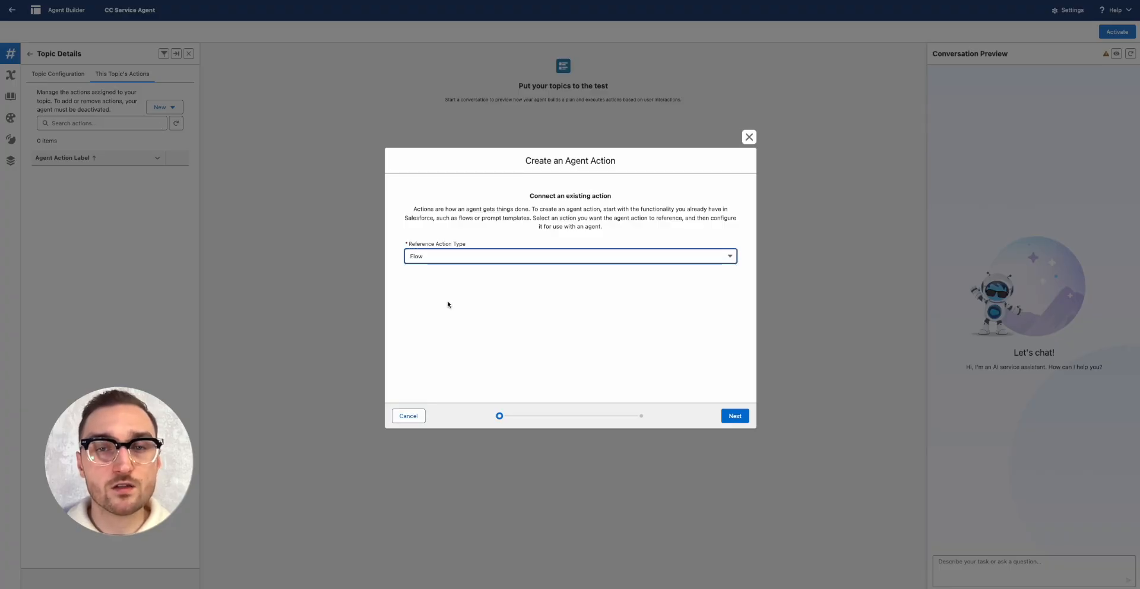
click(544, 283)
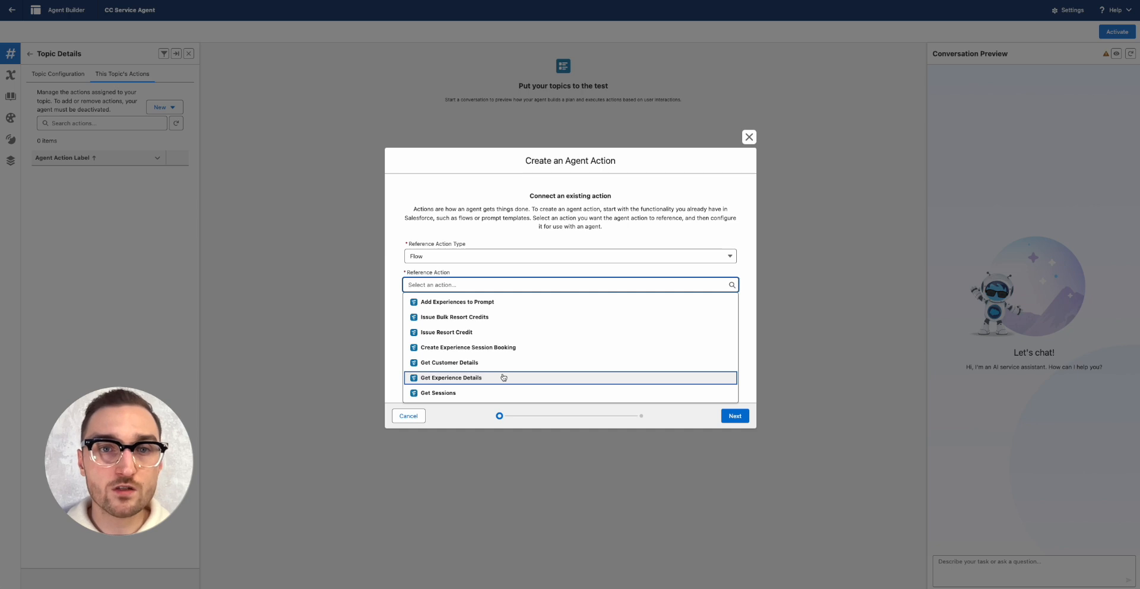
click(503, 377)
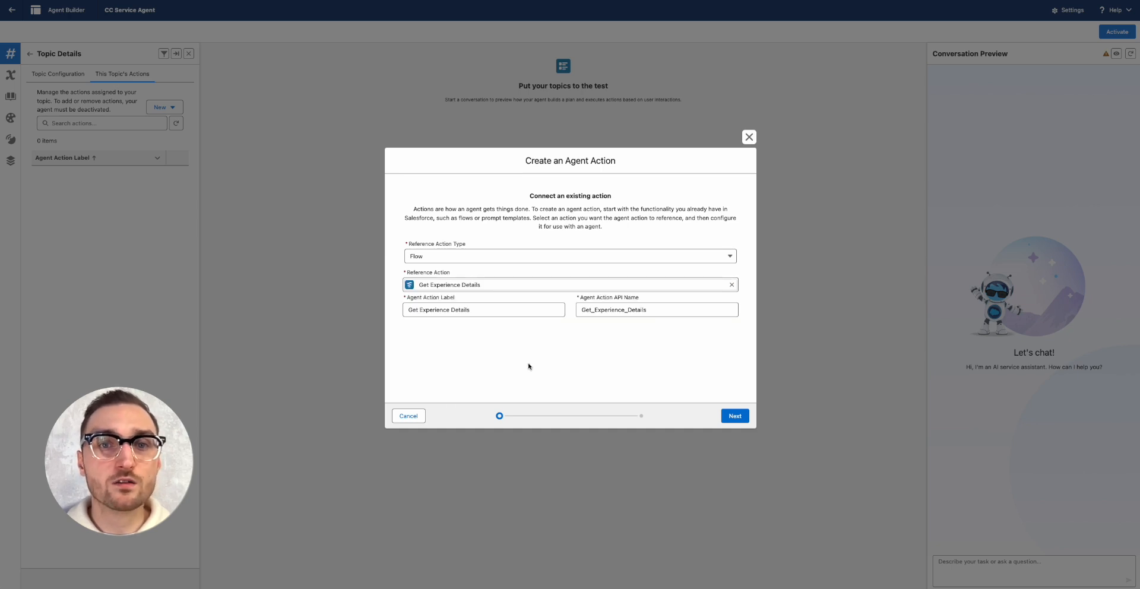
click(733, 416)
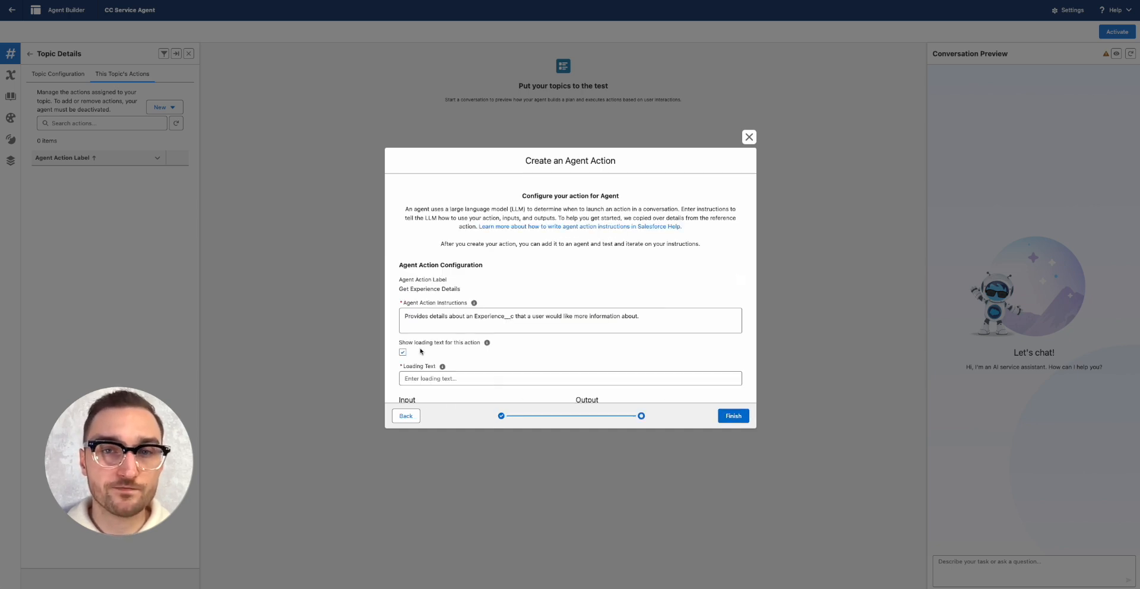
- Turn off loading text, require the experienceName input, show experienceRecord in conversation, and finish the Get Experience Details action
scroll(463, 333, down, 2)
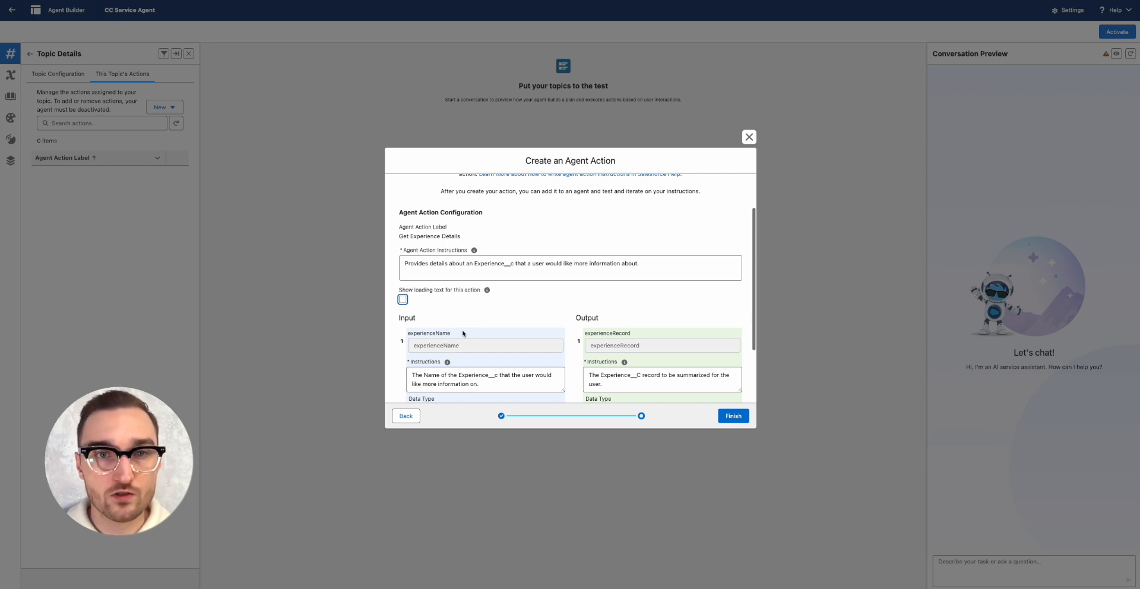
scroll(463, 333, down, 2)
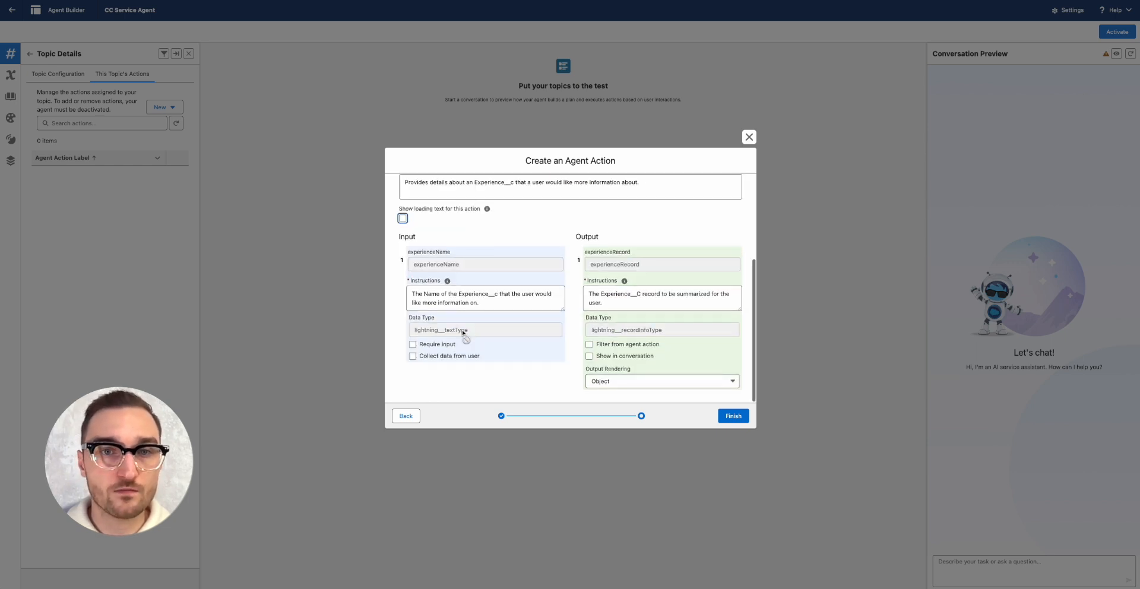
click(590, 357)
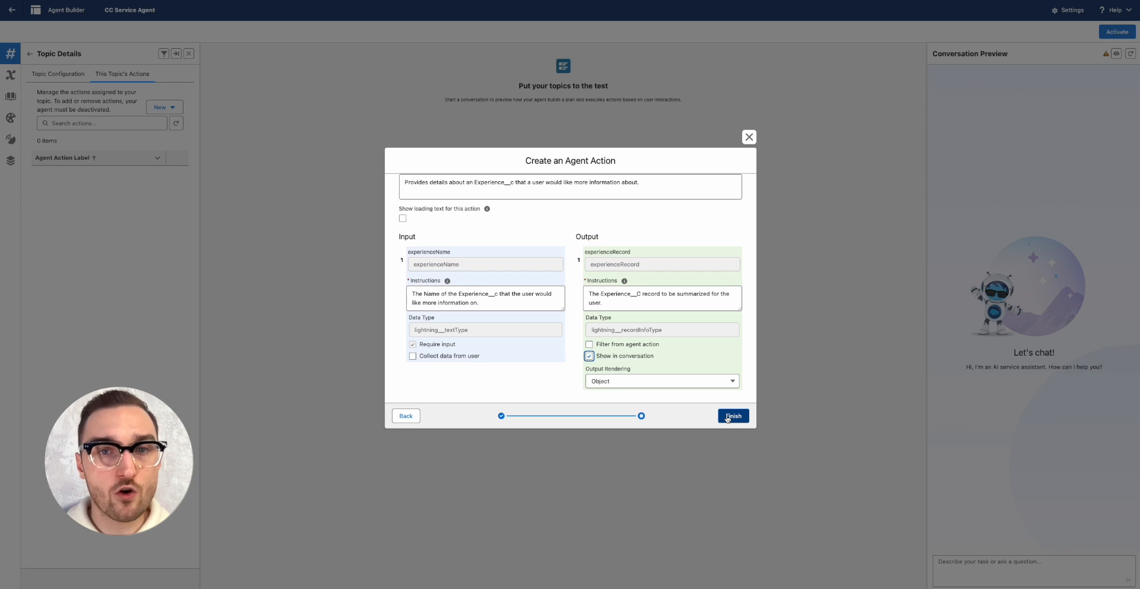
click(727, 417)
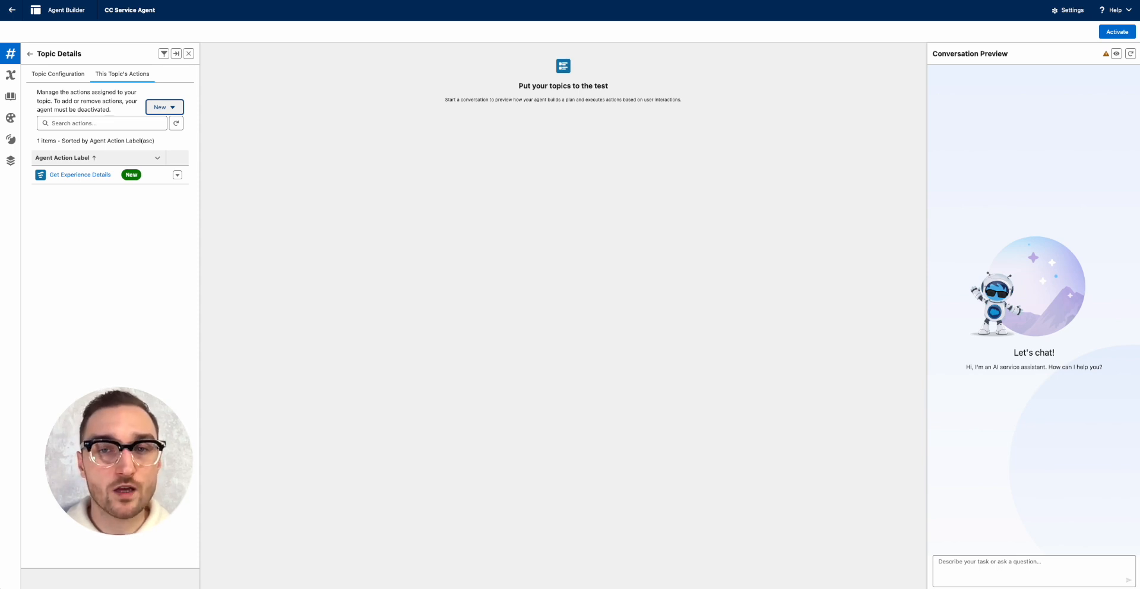
- Start another new action for the topic that references the Get Customer Details flow
click(171, 111)
click(160, 123)
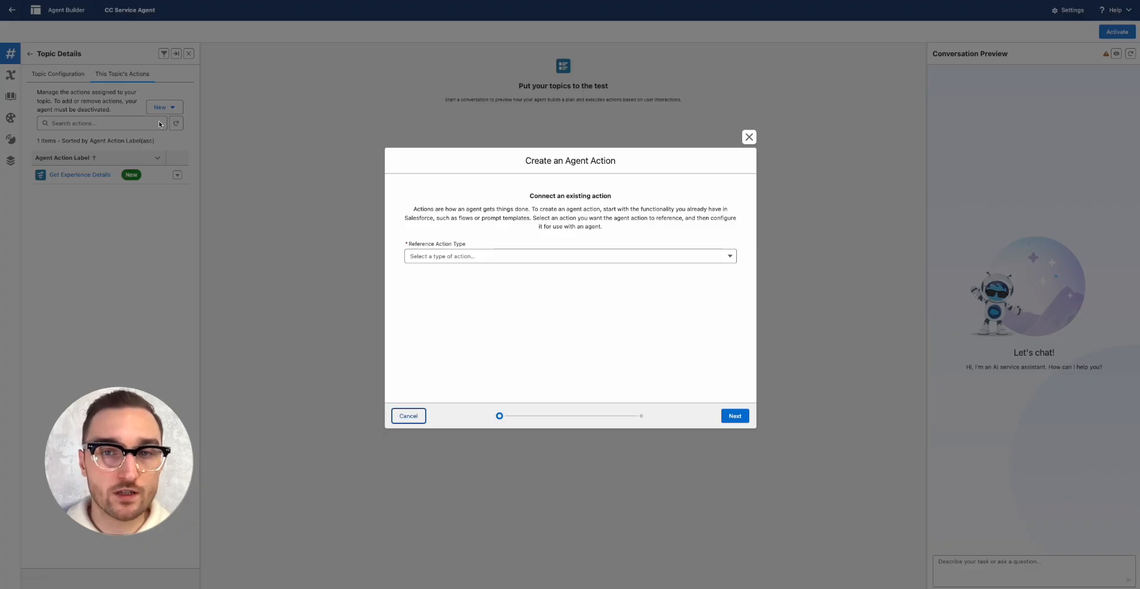
click(522, 256)
click(451, 287)
click(454, 284)
click(460, 362)
click(734, 415)
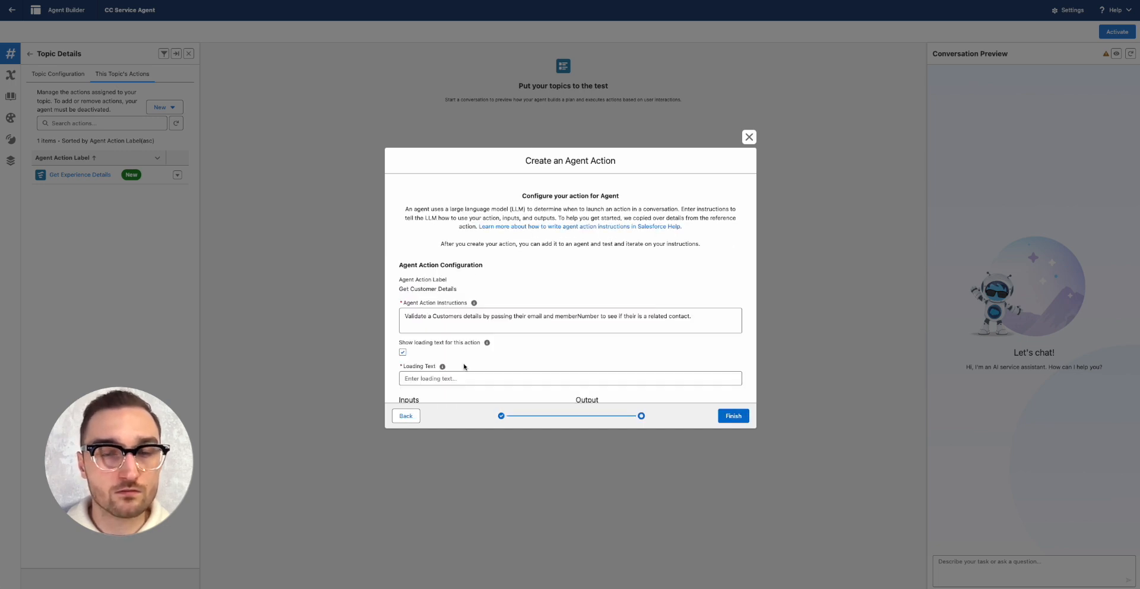
- Turn off loading text, require the email input, show the contact output in conversation, and finish the Get Customer Details action
scroll(468, 363, down, 5)
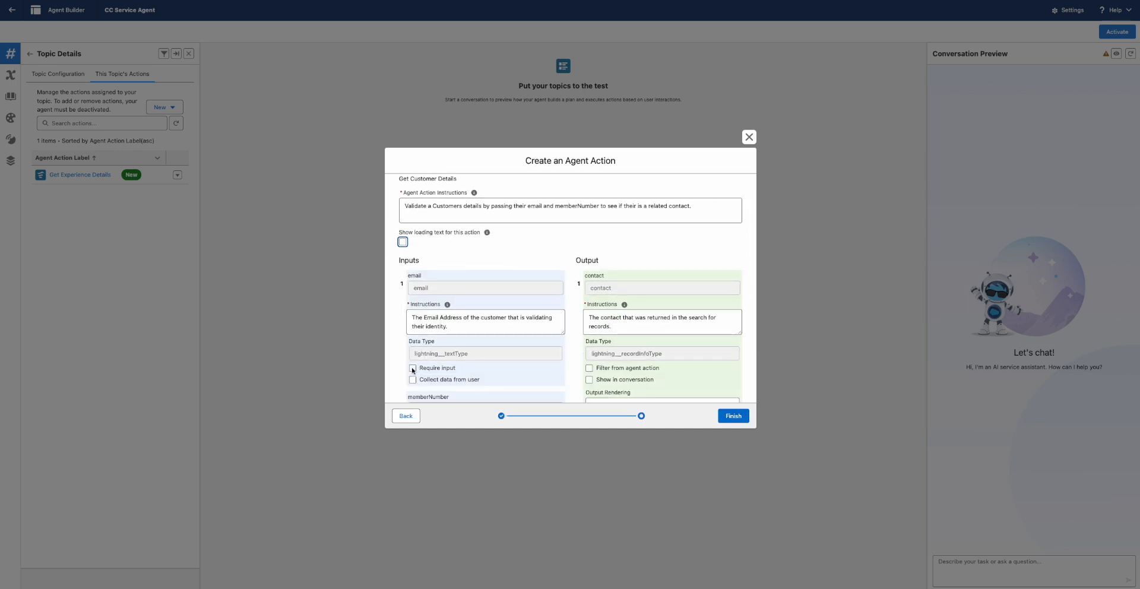
click(412, 368)
scroll(412, 369, down, 3)
scroll(619, 316, up, 1)
click(588, 305)
click(732, 416)
- Start another new action for the topic that references the Get Sessions flow
click(164, 107)
click(161, 122)
click(499, 256)
click(463, 271)
click(455, 393)
click(726, 417)
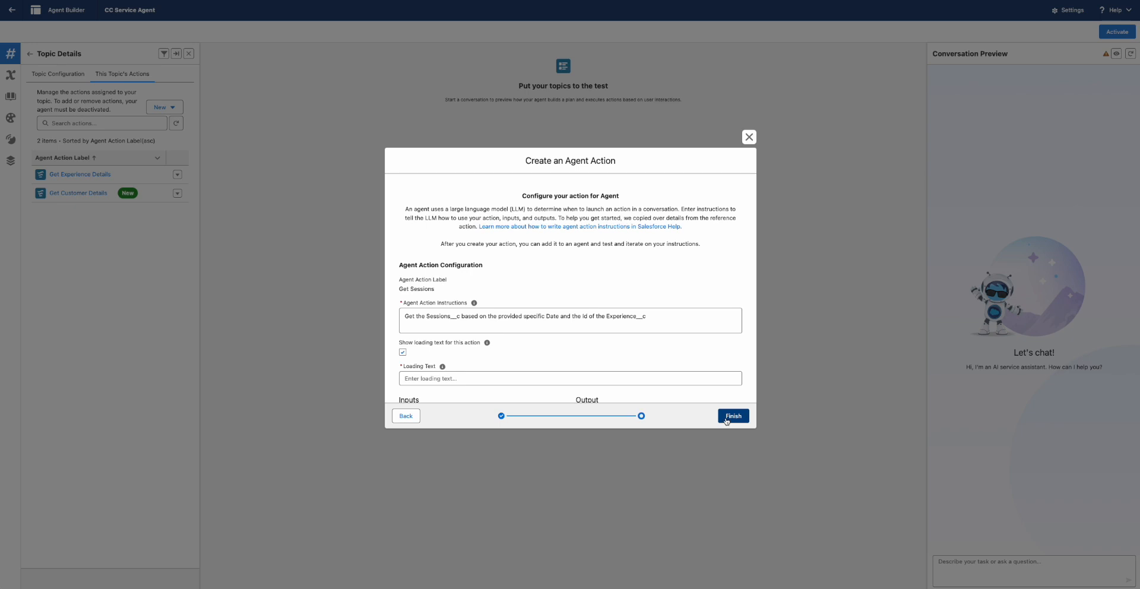
- Turn off loading text, require the experienceId input, and finish the Get Sessions action
scroll(474, 333, down, 5)
click(412, 282)
scroll(414, 356, down, 1)
scroll(617, 328, up, 2)
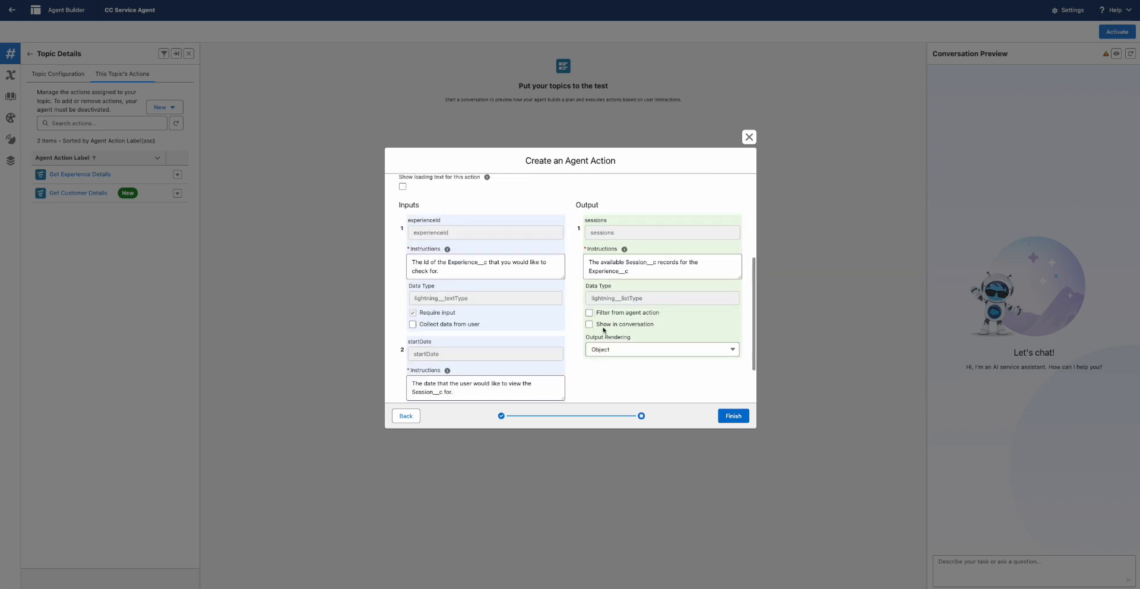
click(733, 416)
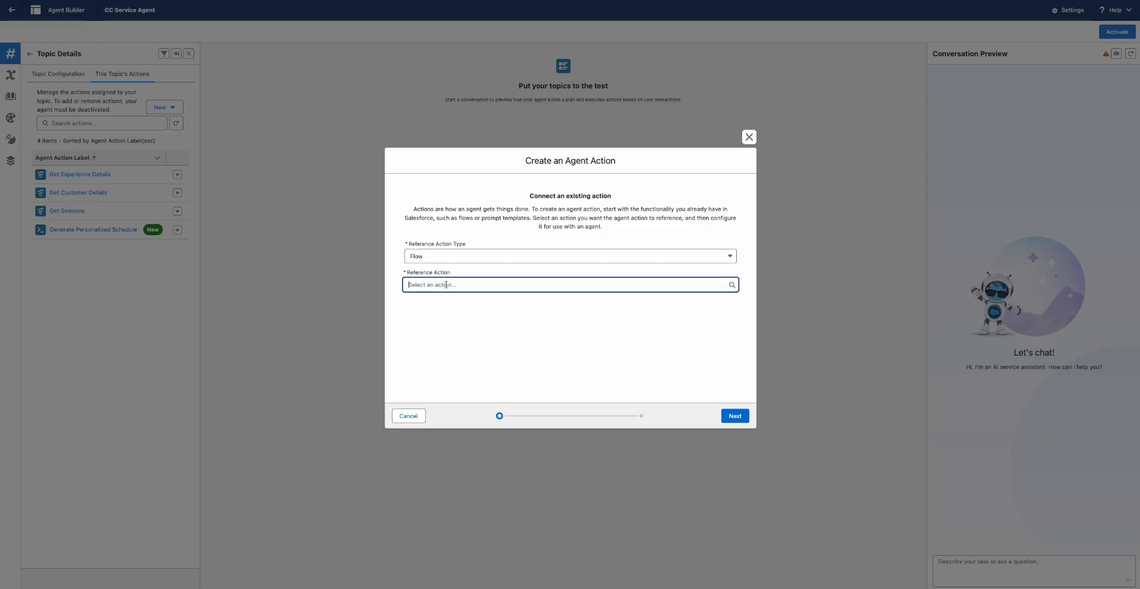
- Reference the Create Experience Session Booking flow in the new action and require its Contact_Id, Guests and Session_Id inputs
click(450, 350)
click(727, 416)
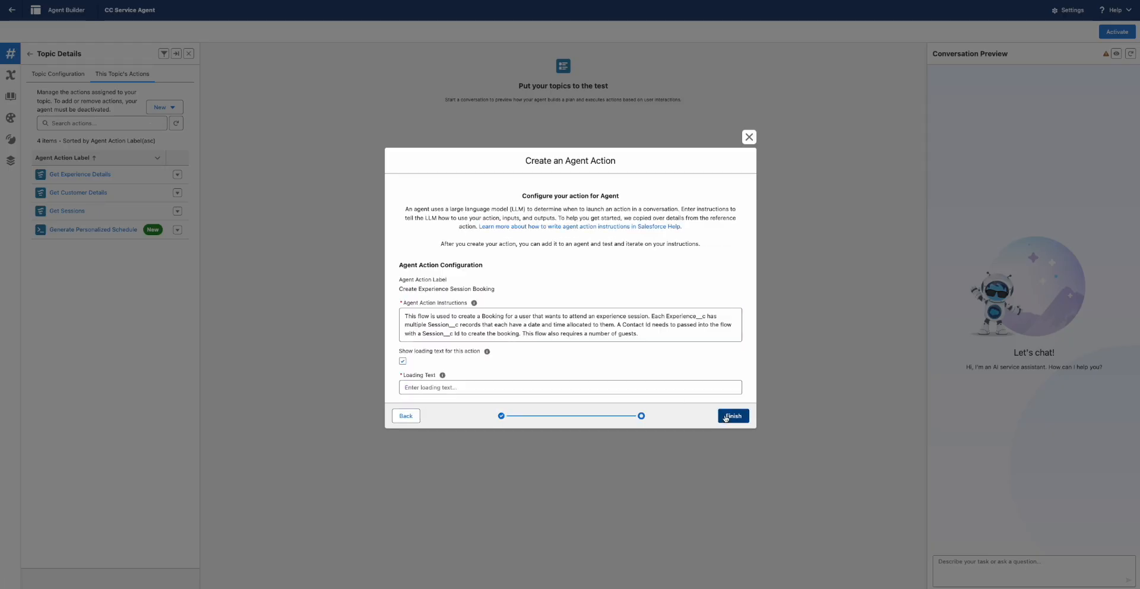
scroll(611, 356, down, 10)
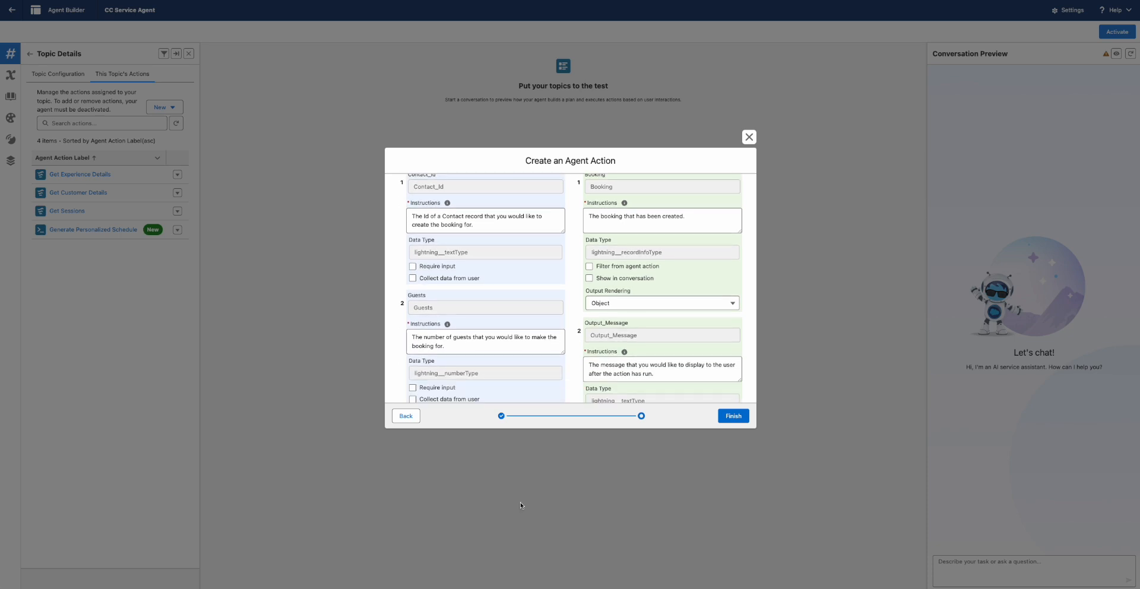
scroll(451, 297, up, 1)
click(412, 291)
scroll(416, 342, down, 3)
click(413, 339)
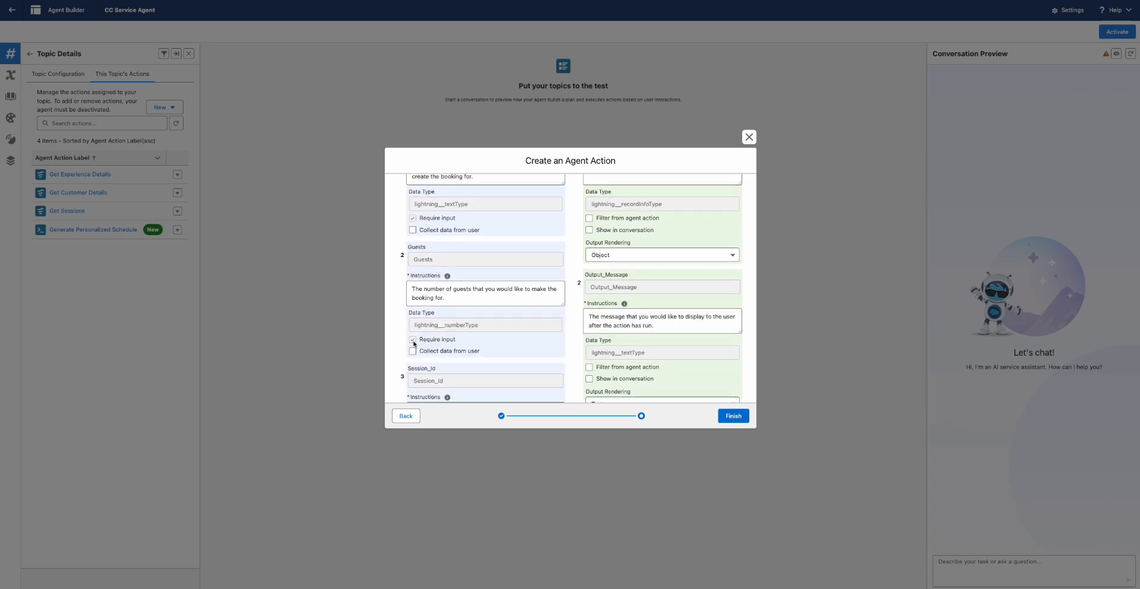
scroll(414, 356, down, 2)
click(413, 390)
- Show the Booking output in conversation and finish the Create Experience Session Booking action
scroll(413, 391, up, 4)
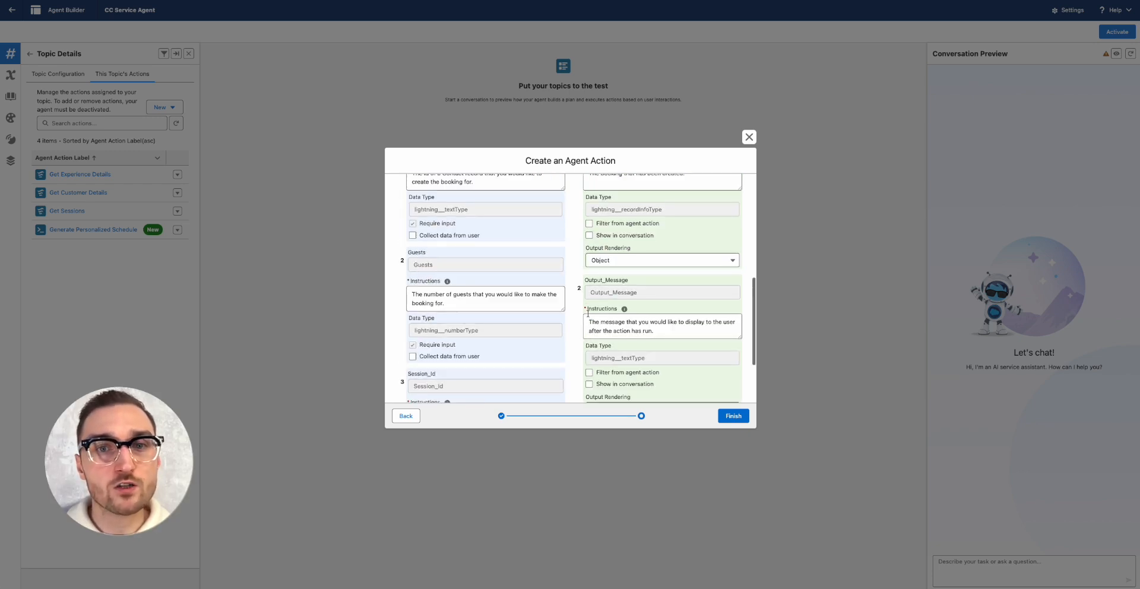
click(589, 297)
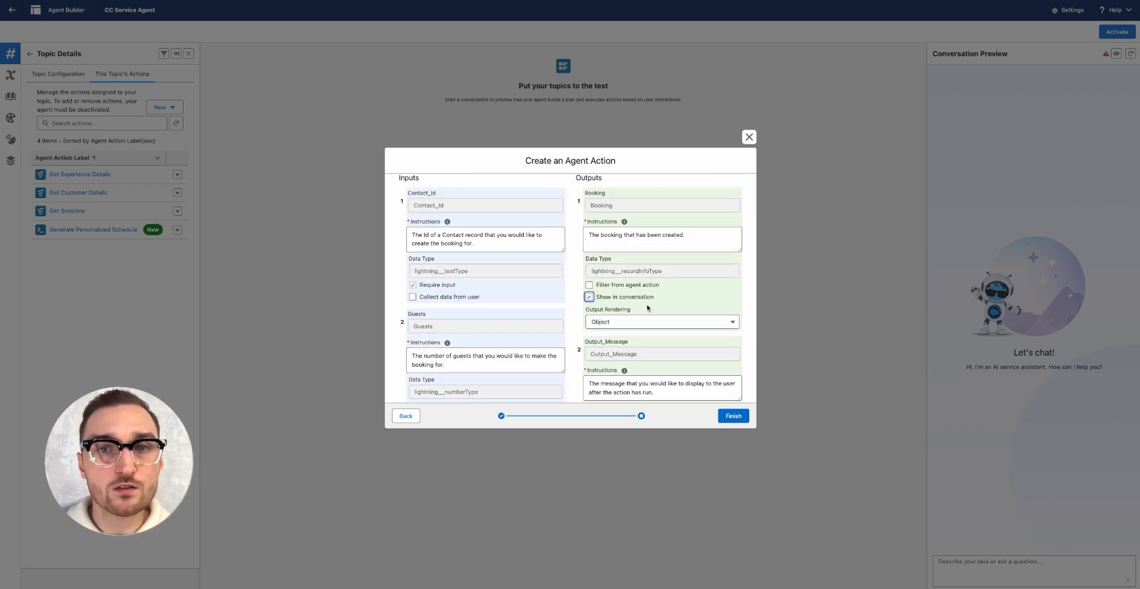
click(732, 417)
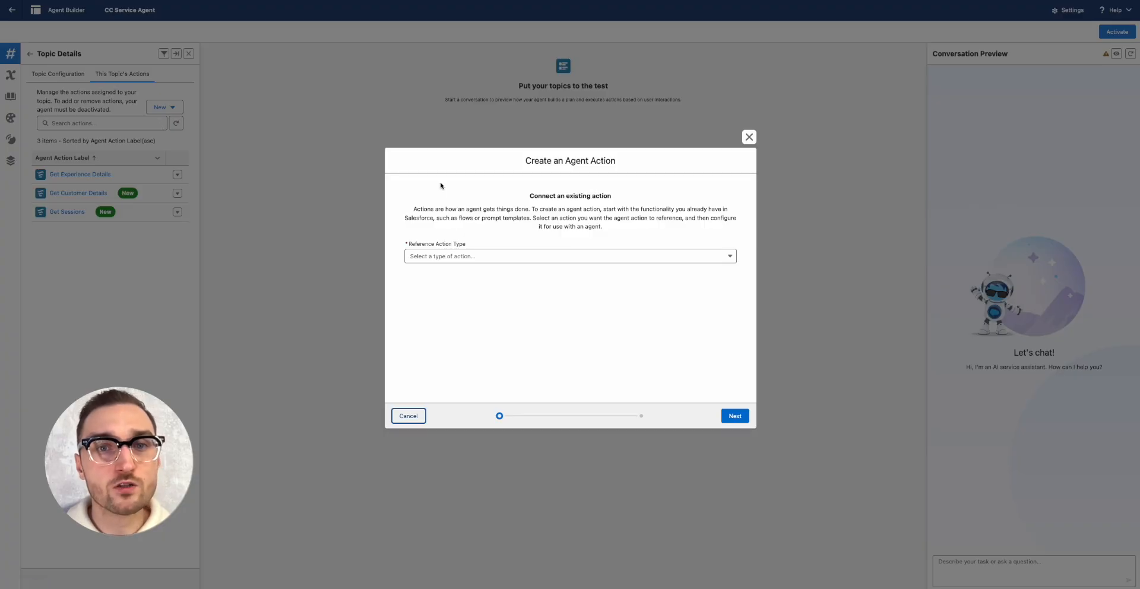
- Base the new topic action on the Generate Personalized Schedule prompt template and proceed to its configuration
click(482, 256)
click(463, 319)
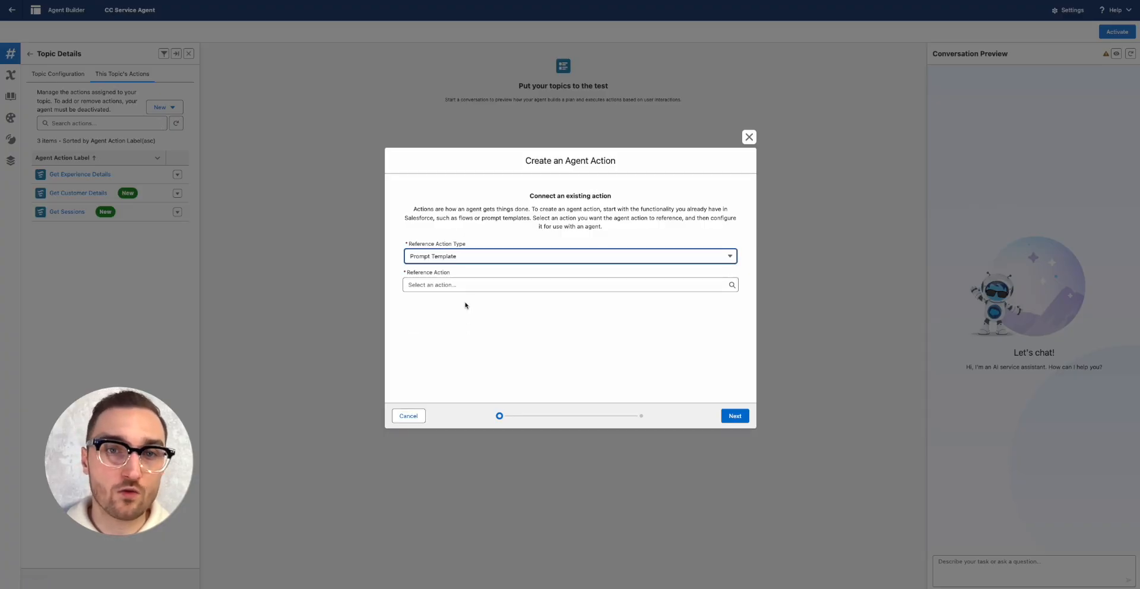
click(462, 285)
click(461, 302)
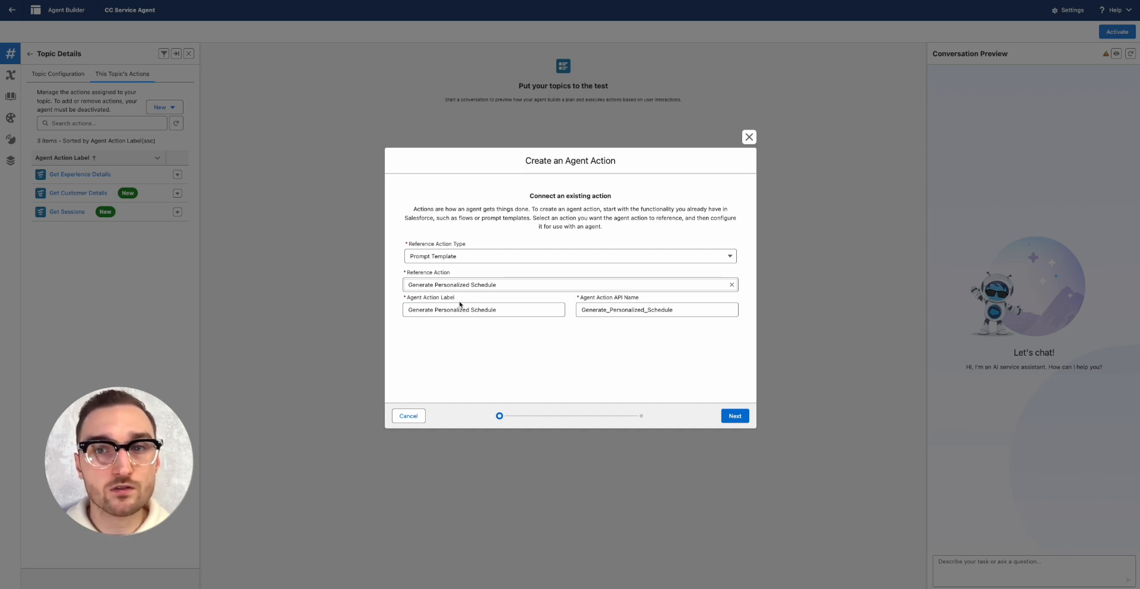
click(735, 416)
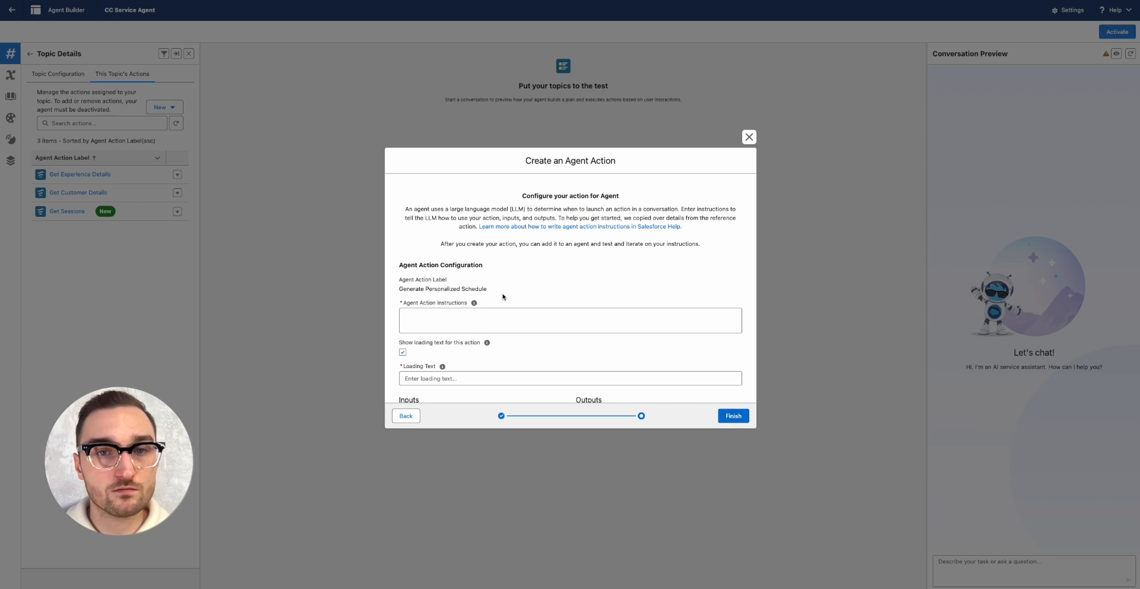
- Turn off loading text and instruct the action to generate a personalized schedule with time and location of today's resort experiences matching the guest's interests
scroll(503, 297, down, 3)
click(402, 278)
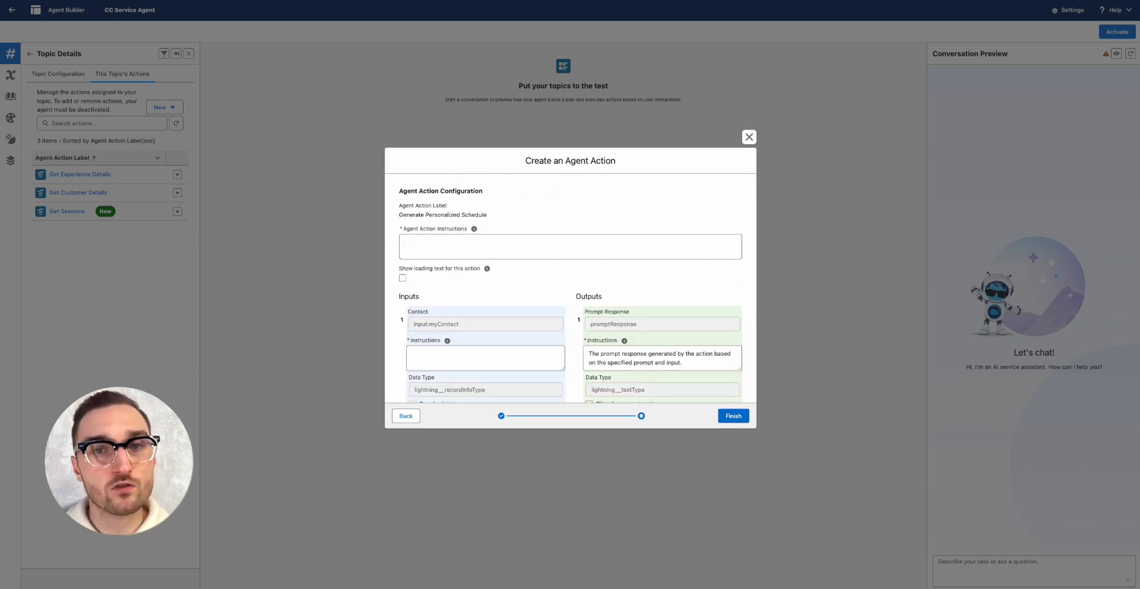
key(super+Tab)
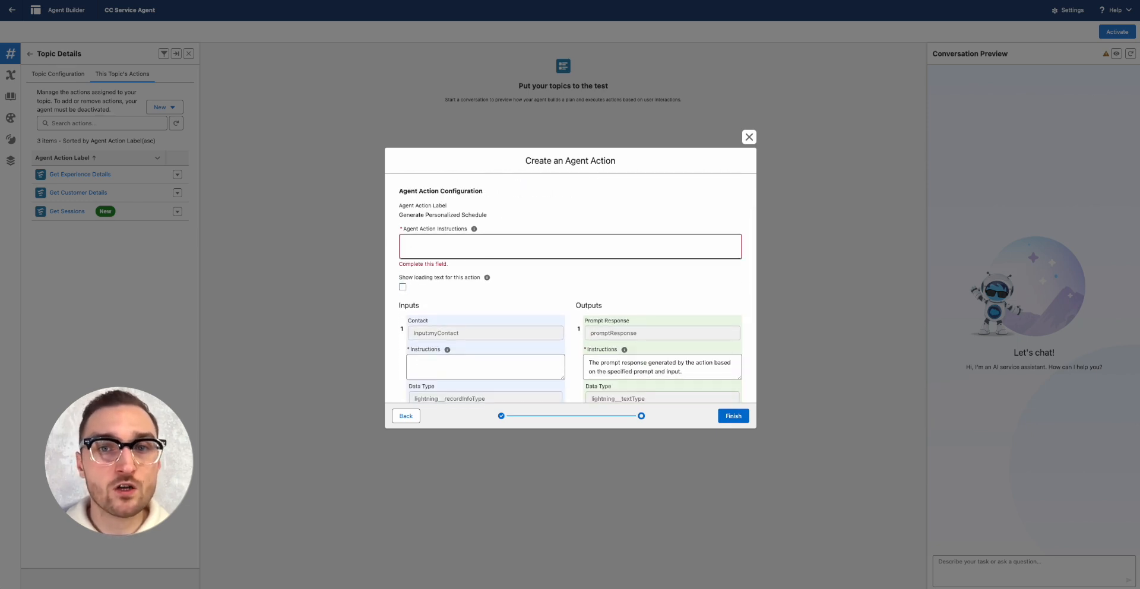
click(423, 245)
text(Generate a personalized schedule that includes the time and location of resort experiences that are available today, and that match the guest's interests.)
- Describe the Contact input as the contact for the personalized schedule, given as valid JSON from having executed the Get Customer Details action
scroll(423, 245, down, 1)
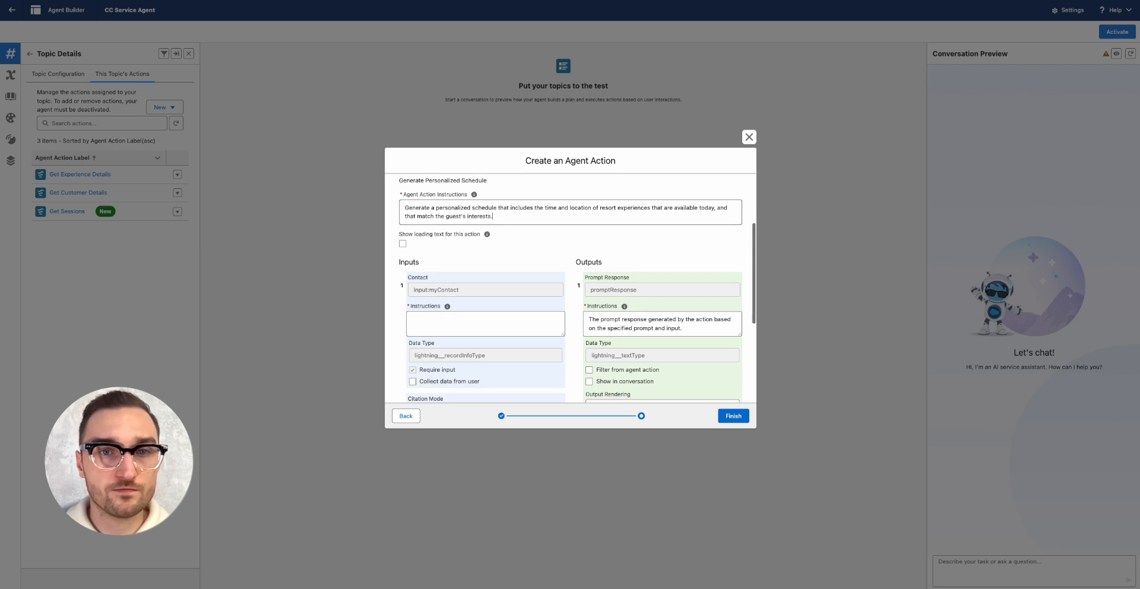
click(439, 324)
key(super+v)
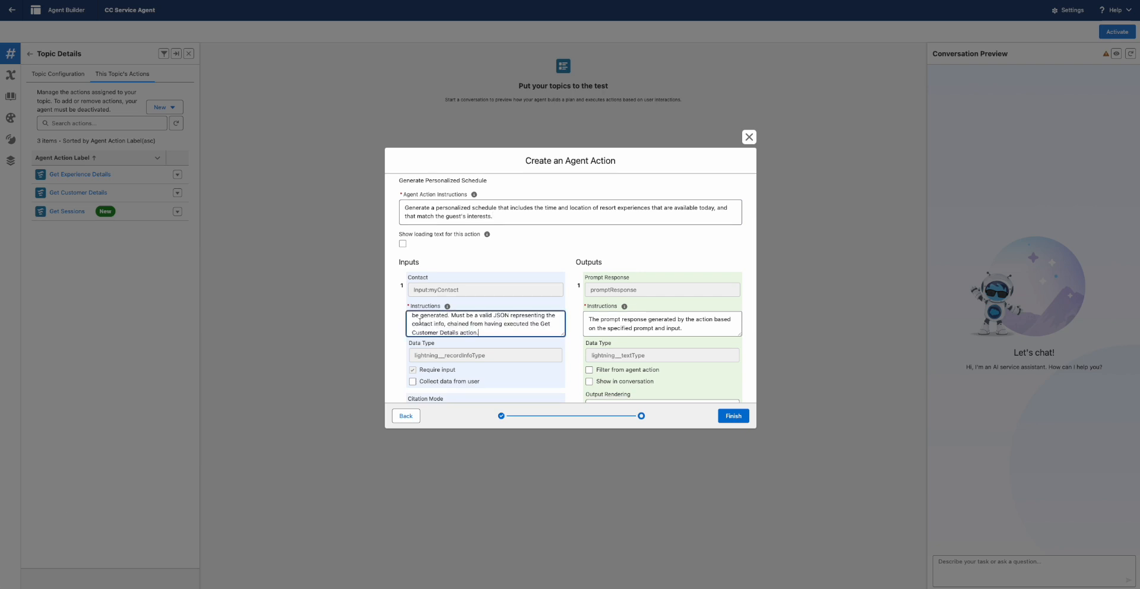
scroll(434, 390, down, 2)
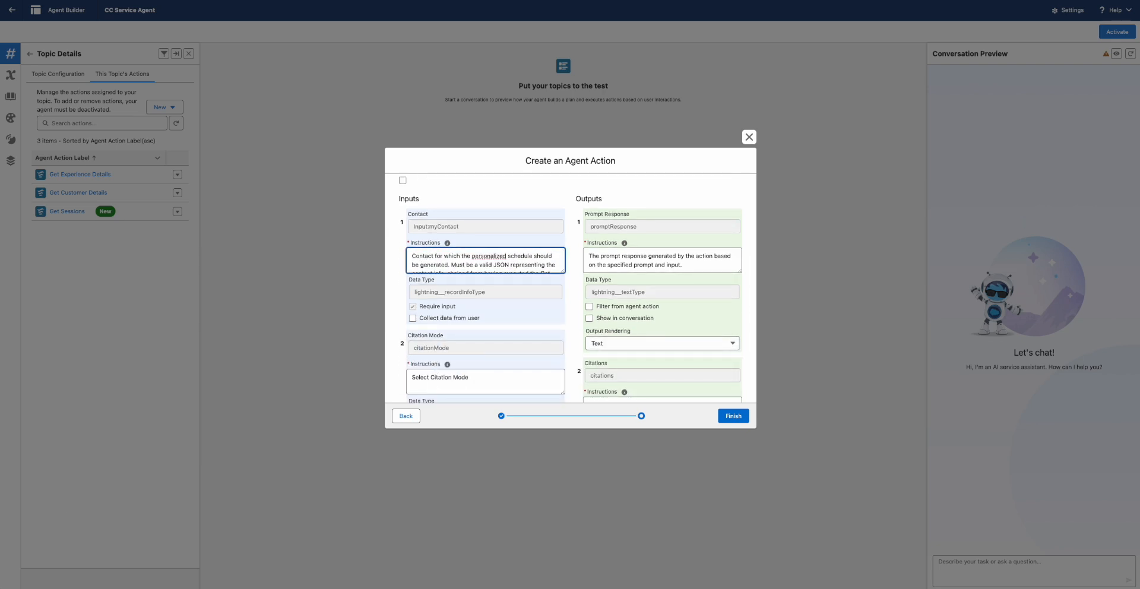
- Show the Prompt Response output in conversation and finish the Generate Personalized Schedule action
scroll(487, 354, down, 4)
scroll(487, 354, up, 3)
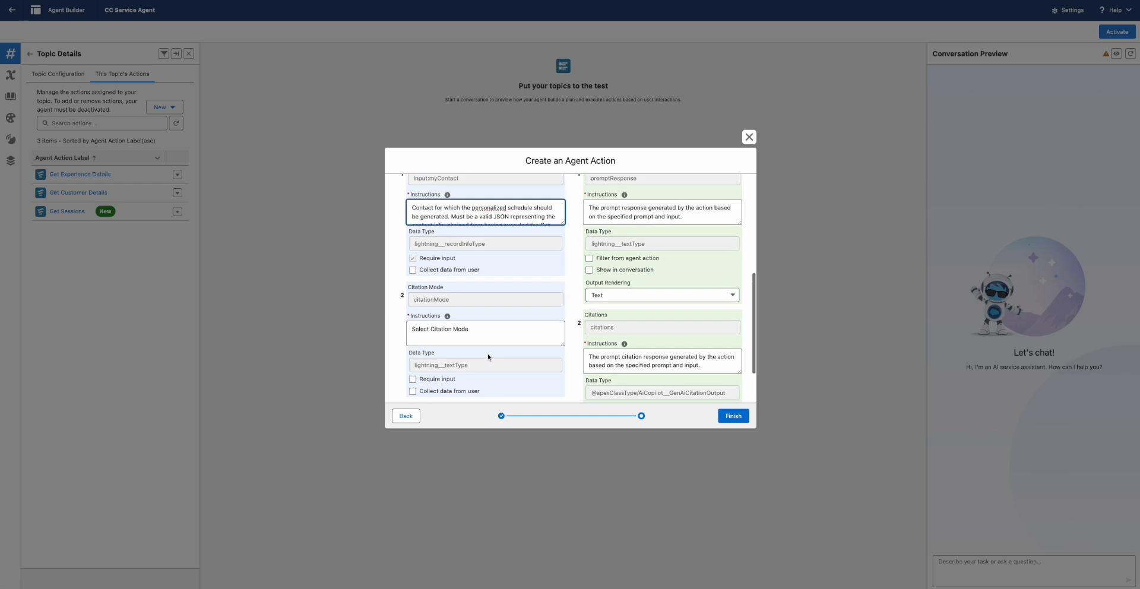
click(588, 304)
scroll(589, 305, down, 3)
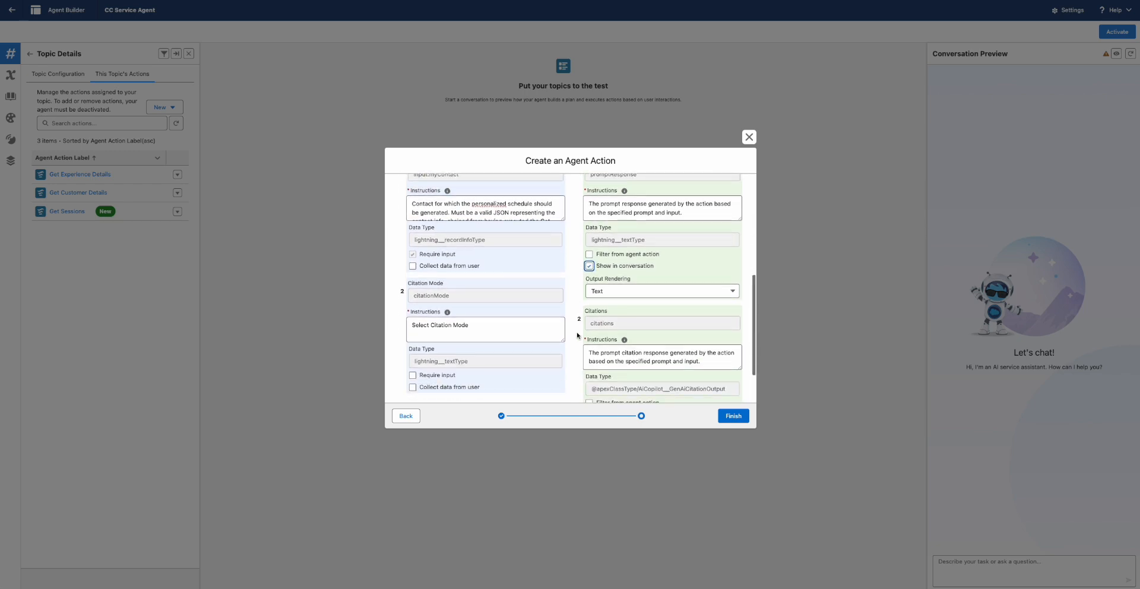
click(727, 416)
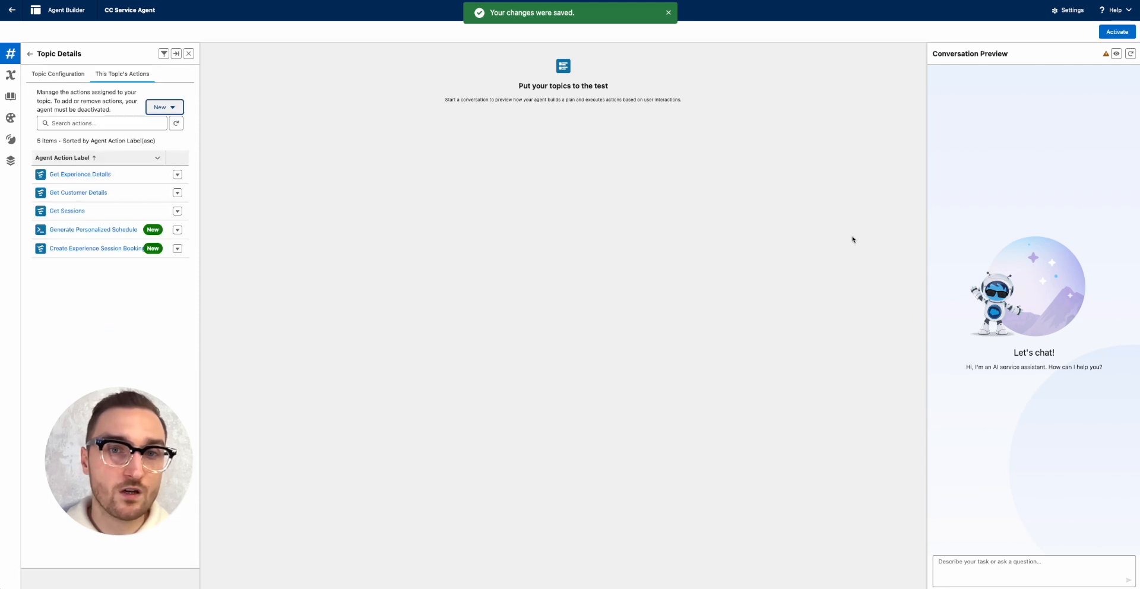
- Activate the agent and ask it in the preview "Can you let me know more about the full moon beach party experience?"
click(1113, 34)
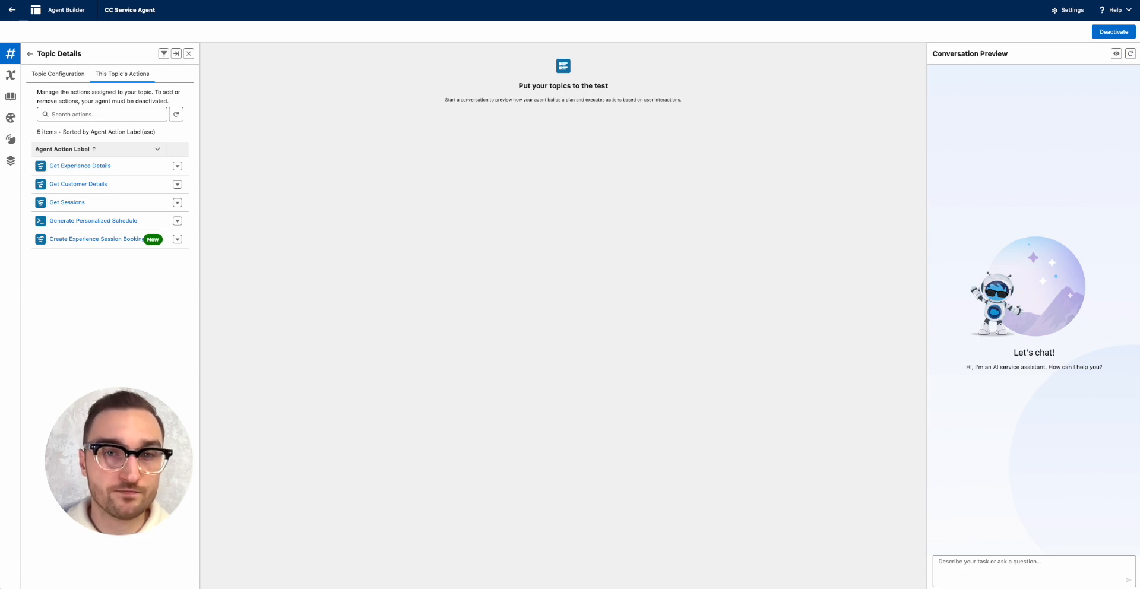
text(Can you let me know more about the full moon beach party experience?)
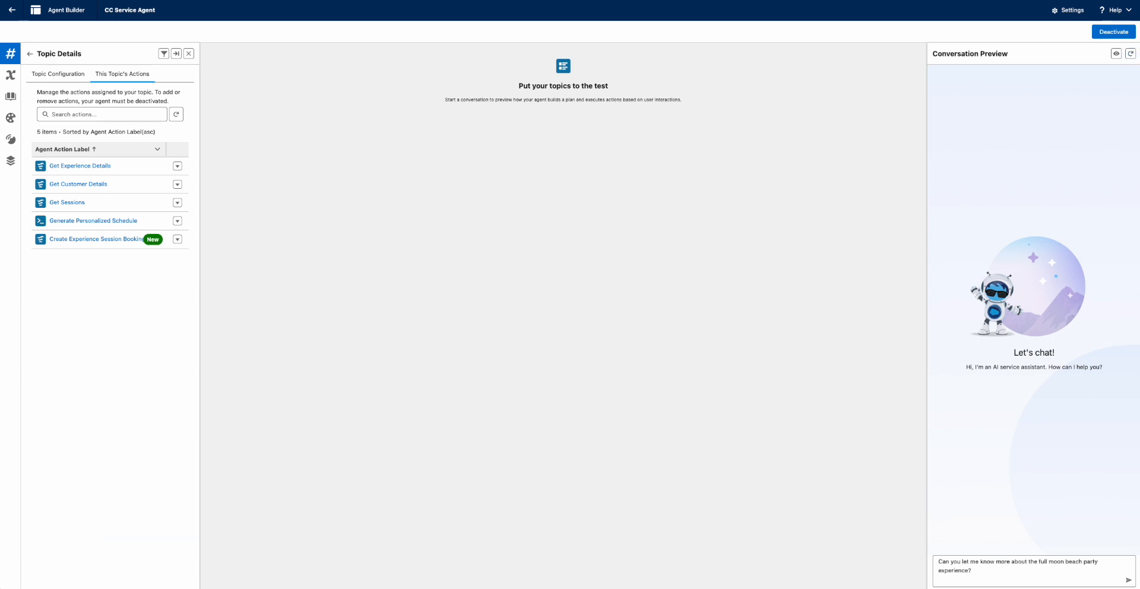
key(Return)
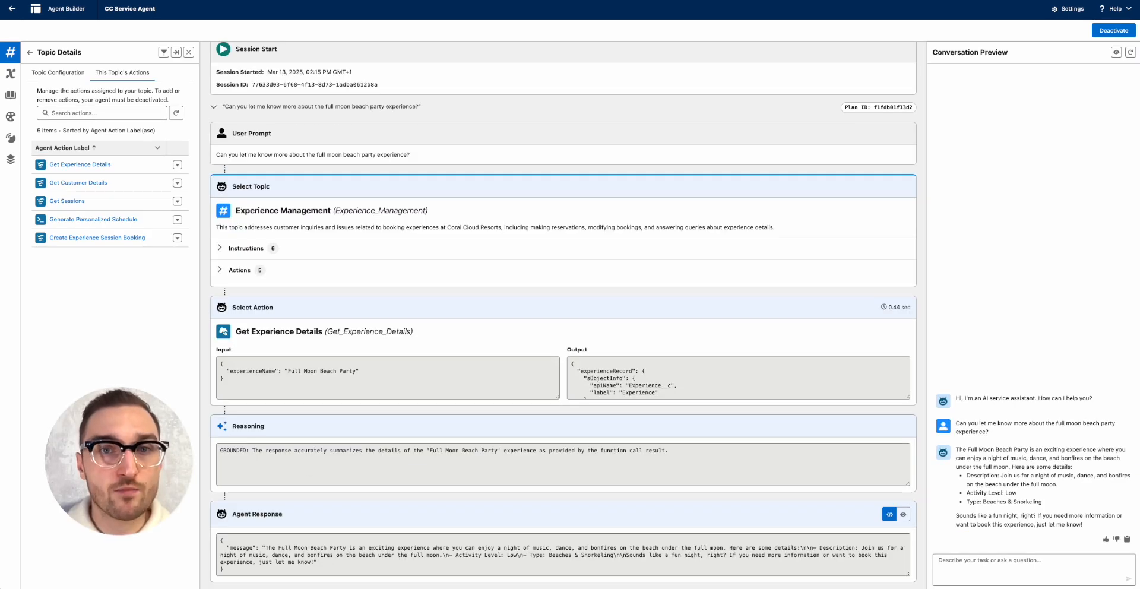
- Send the agent the customer's email and membership number in the preview, and review the conversation's plan from the start
click(980, 567)
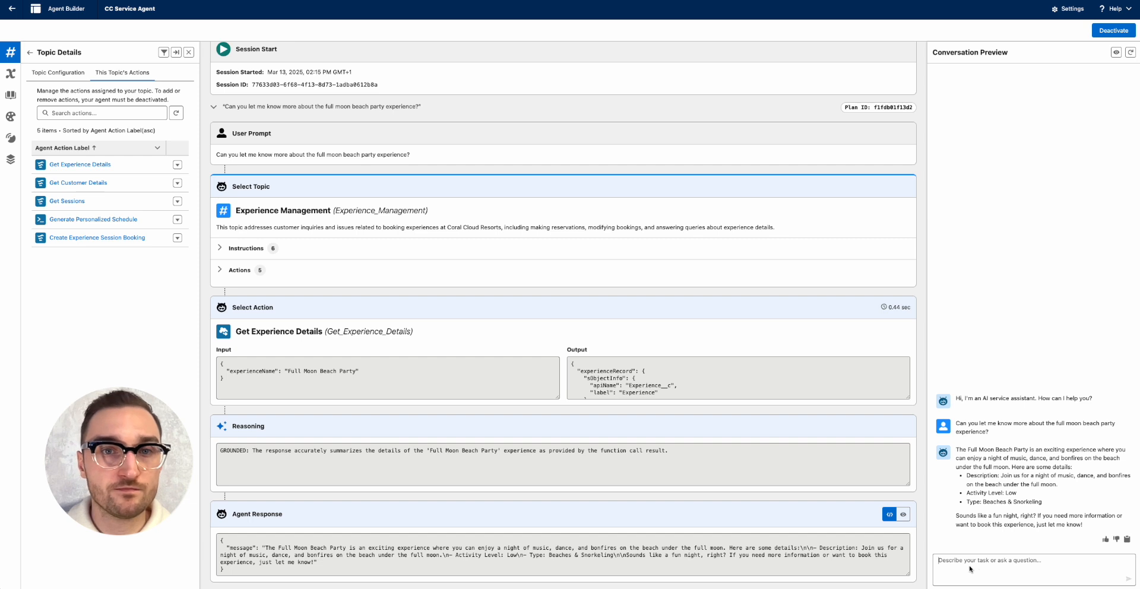
key(ctrl+v)
key(Return)
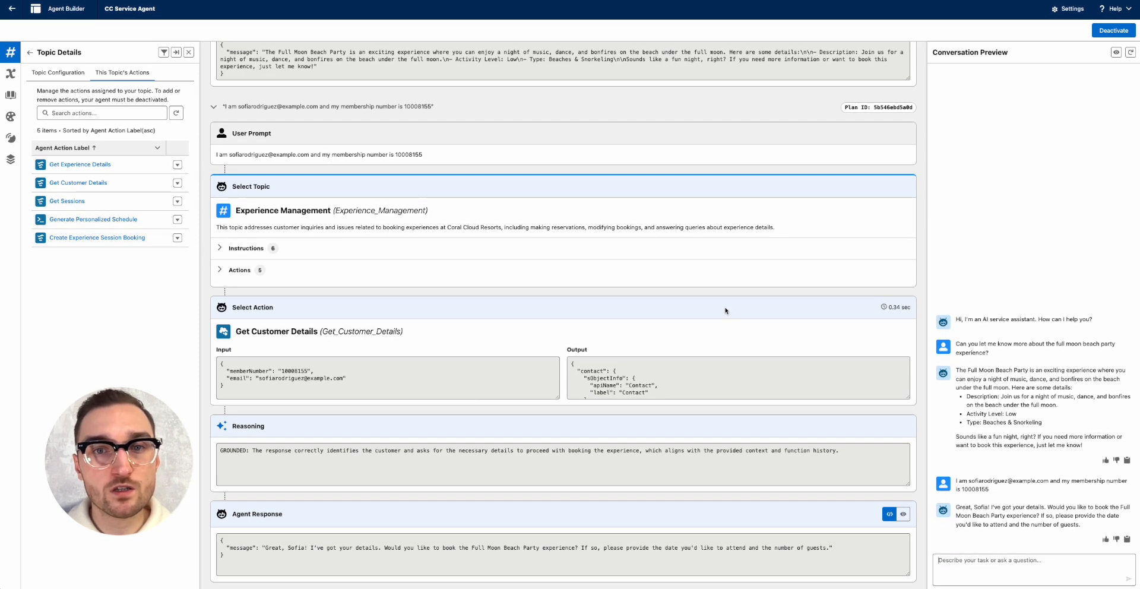
scroll(725, 310, up, 9)
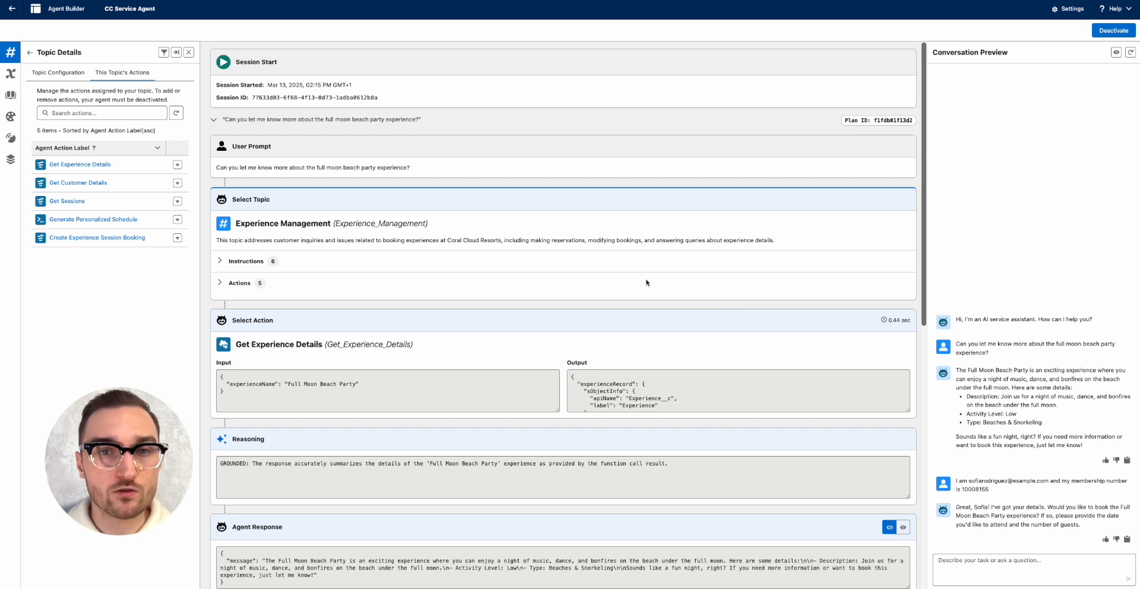
- Return to Setup, find Embedded Service Deployments with "embed", and publish the ESA Web Deployment
click(12, 10)
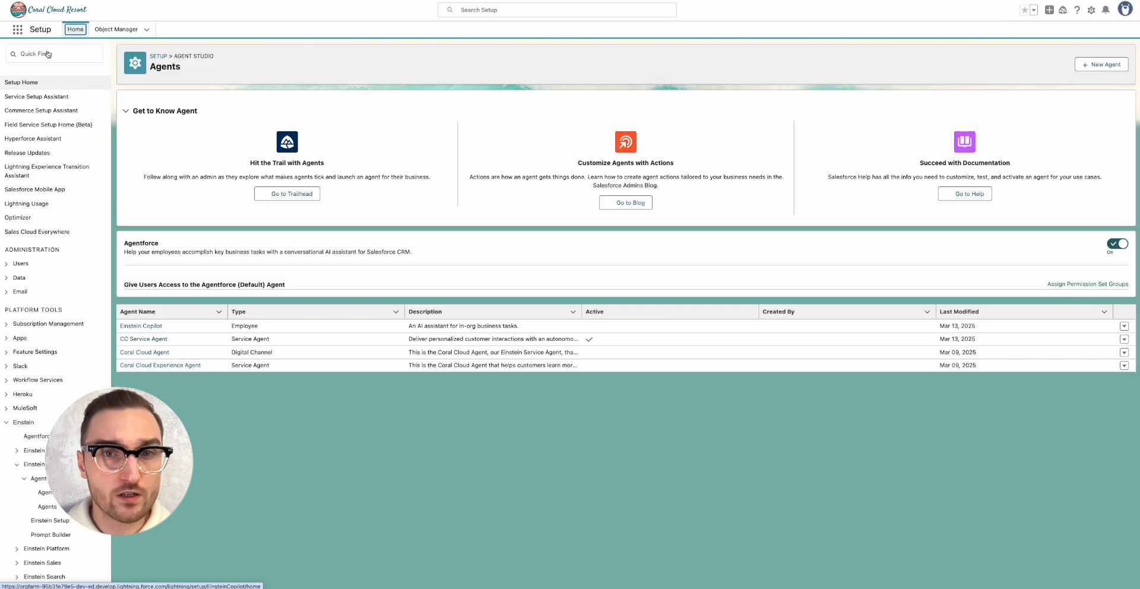
click(47, 52)
text(embed)
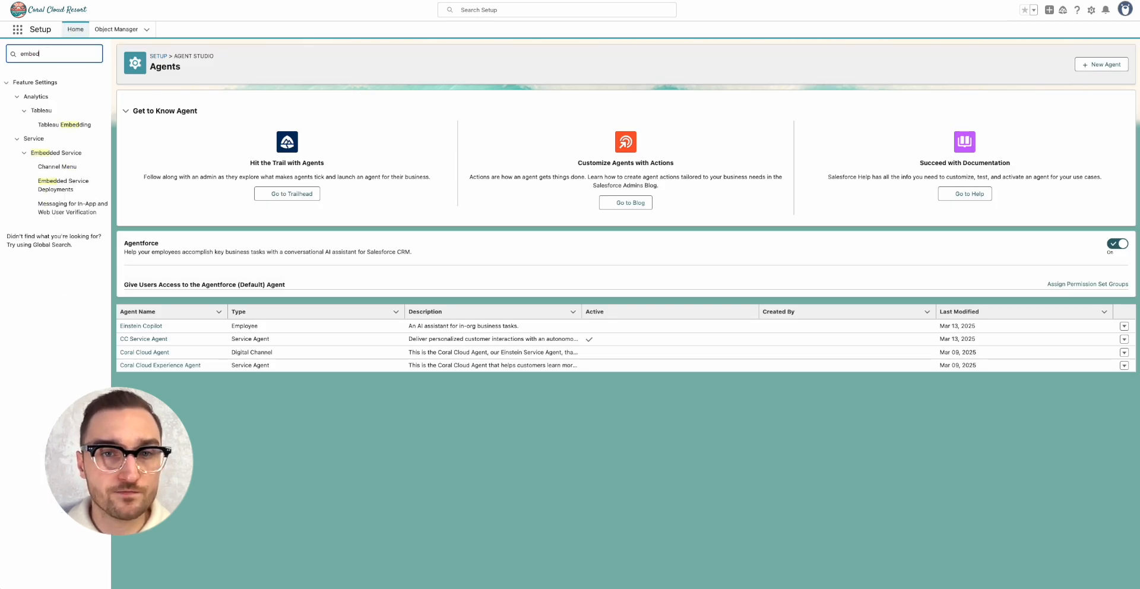
click(64, 187)
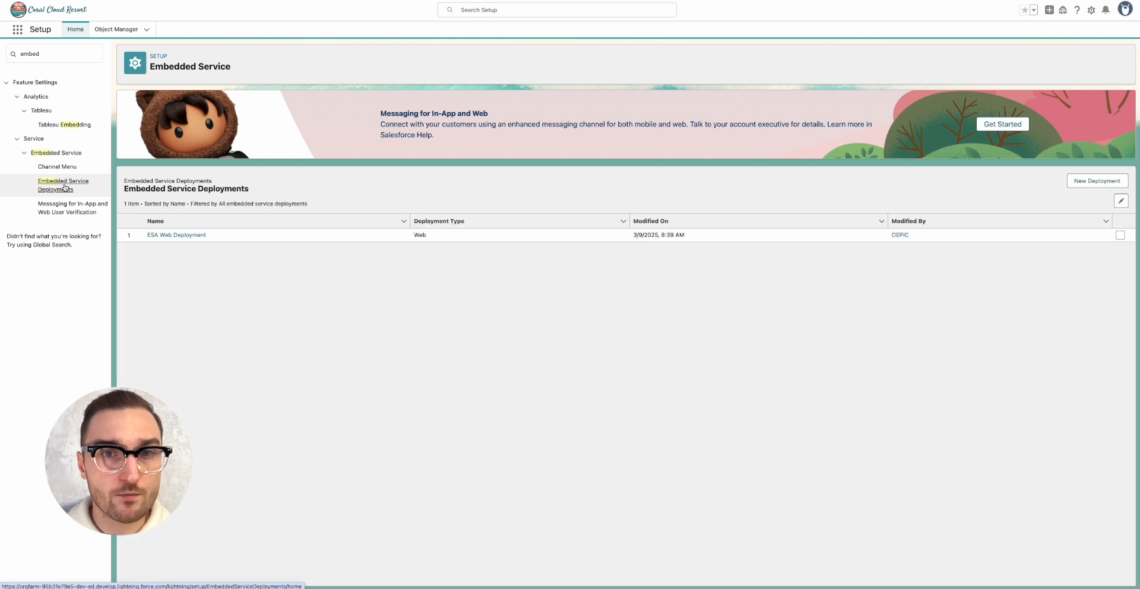
click(199, 237)
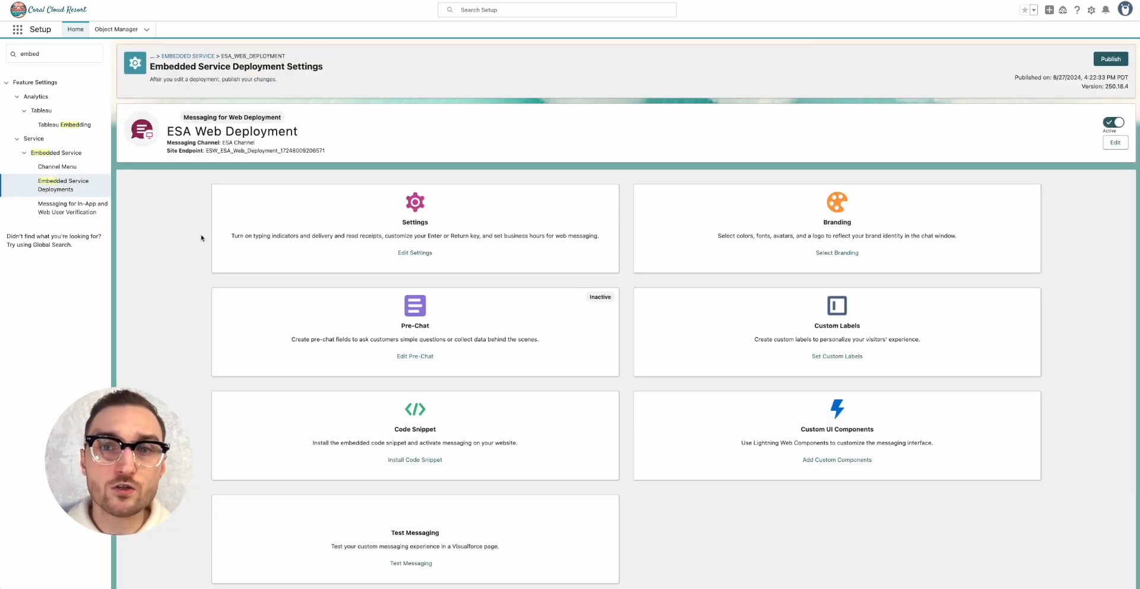
click(1110, 61)
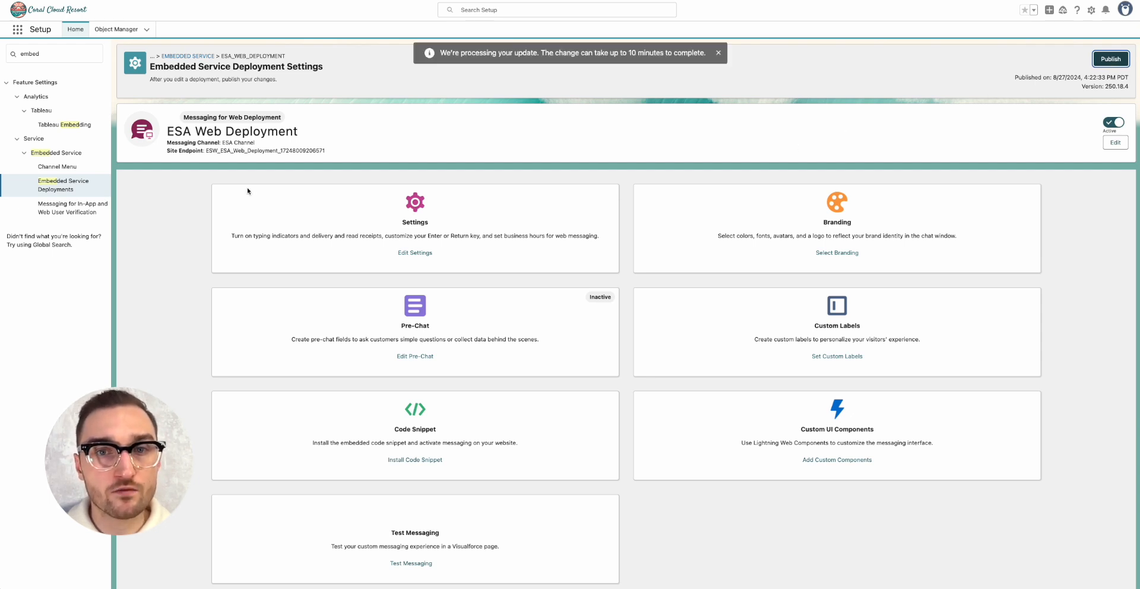
- Find the Flows page in Setup with "flows" and open the Route to ESA omni-channel flow
double_click(42, 54)
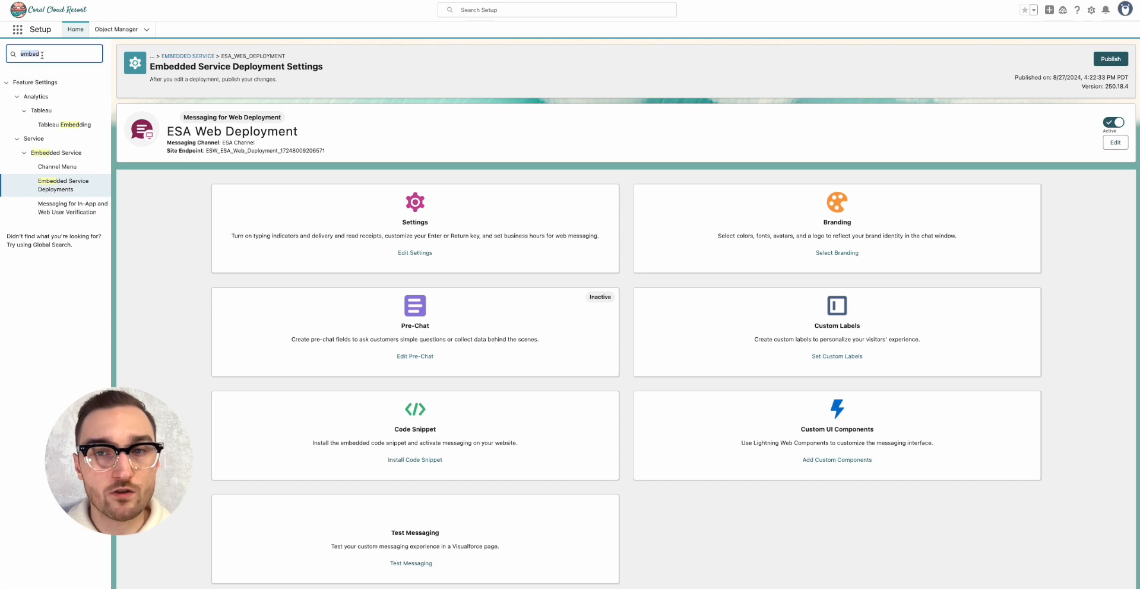
text(flows)
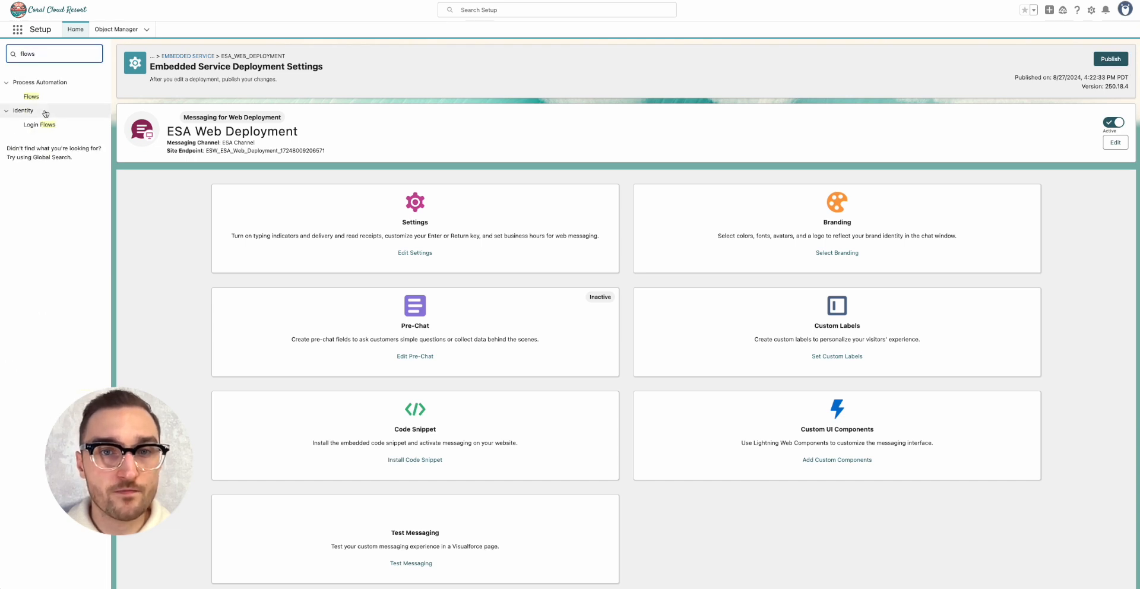
click(31, 97)
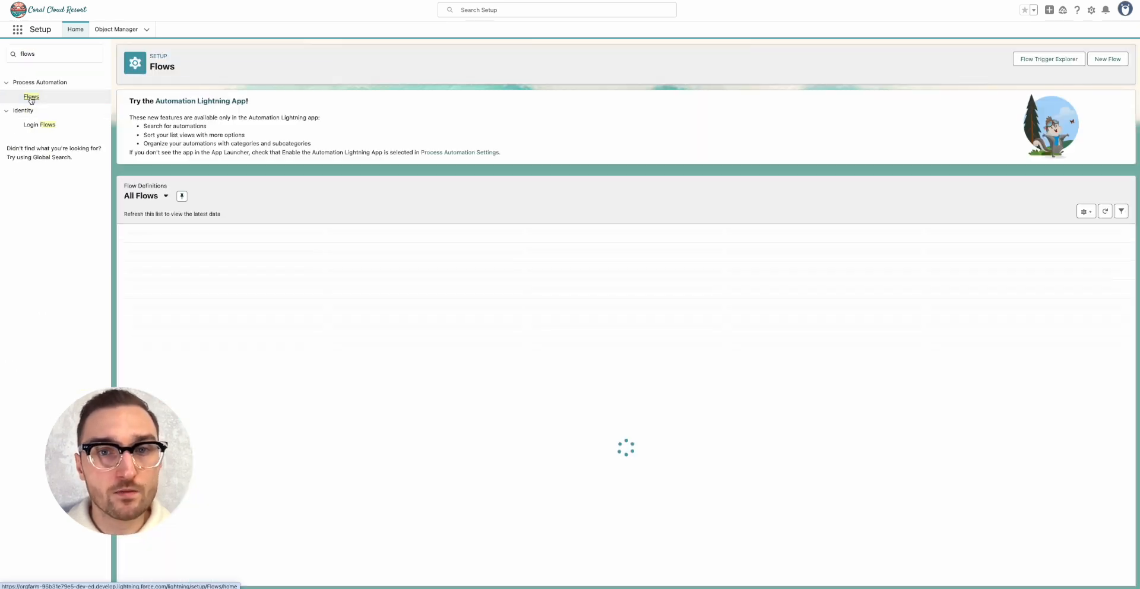
scroll(257, 315, down, 8)
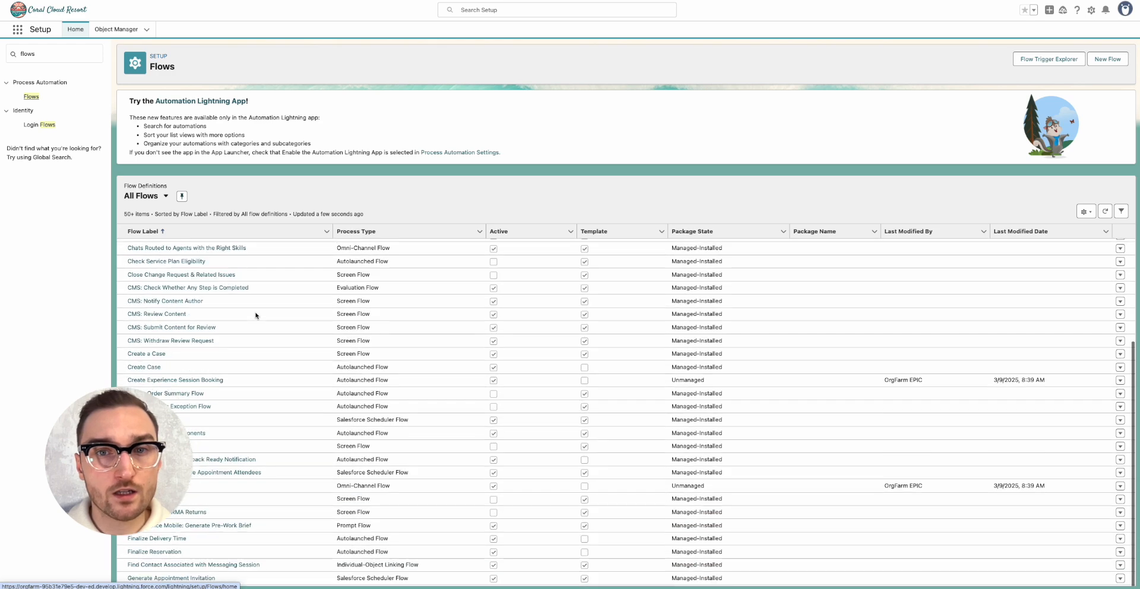
scroll(257, 315, down, 7)
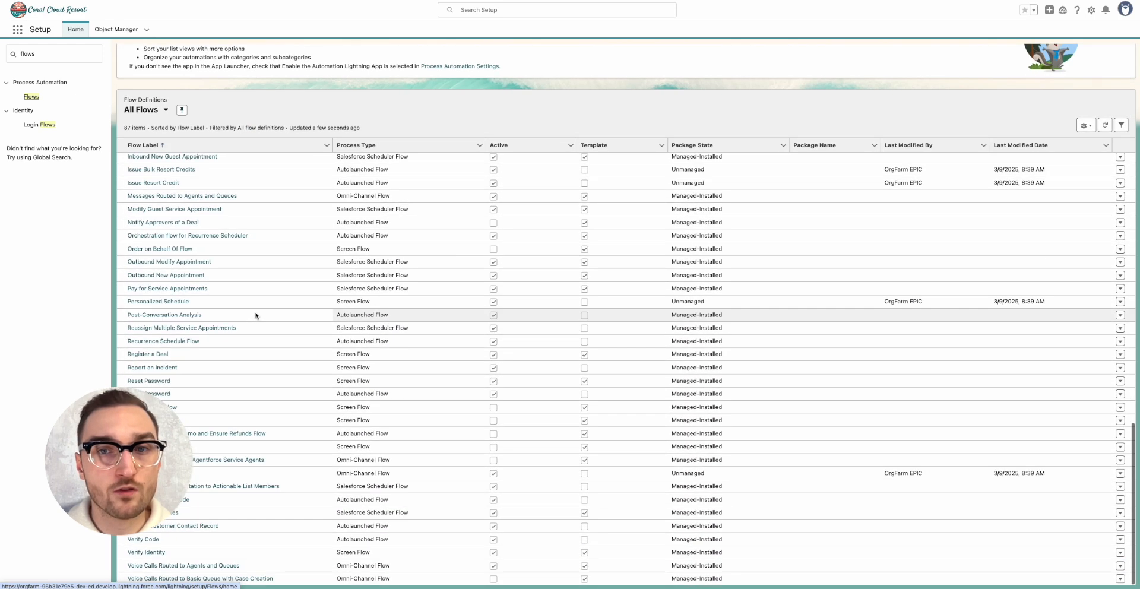
click(146, 473)
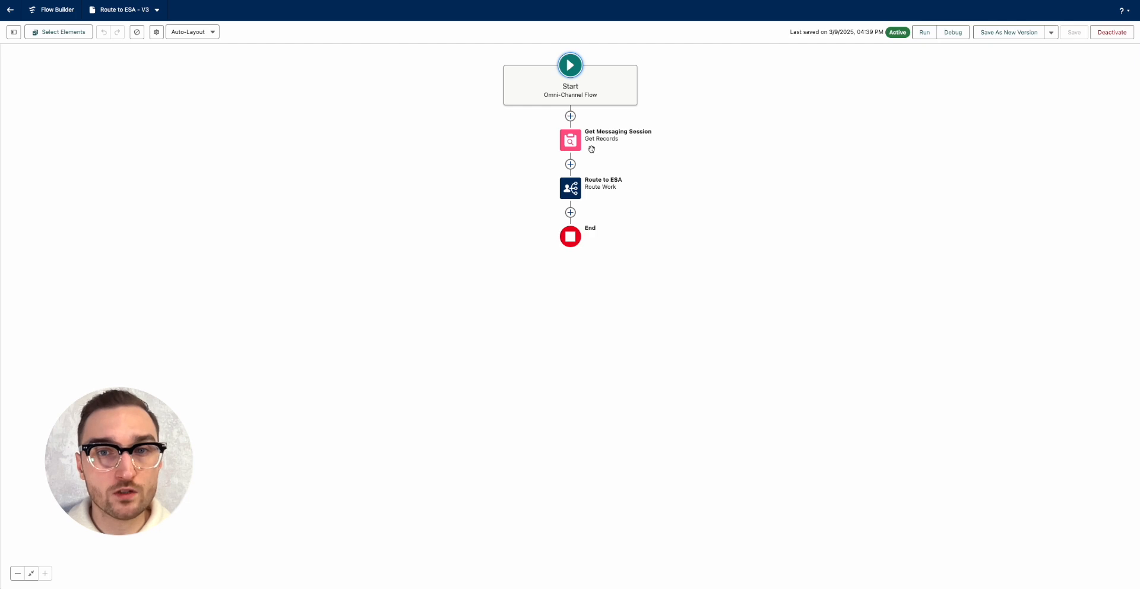
- Edit the Route to ESA element so it routes to an Agentforce Service Agent, with CC Service Agent as the agent
click(570, 189)
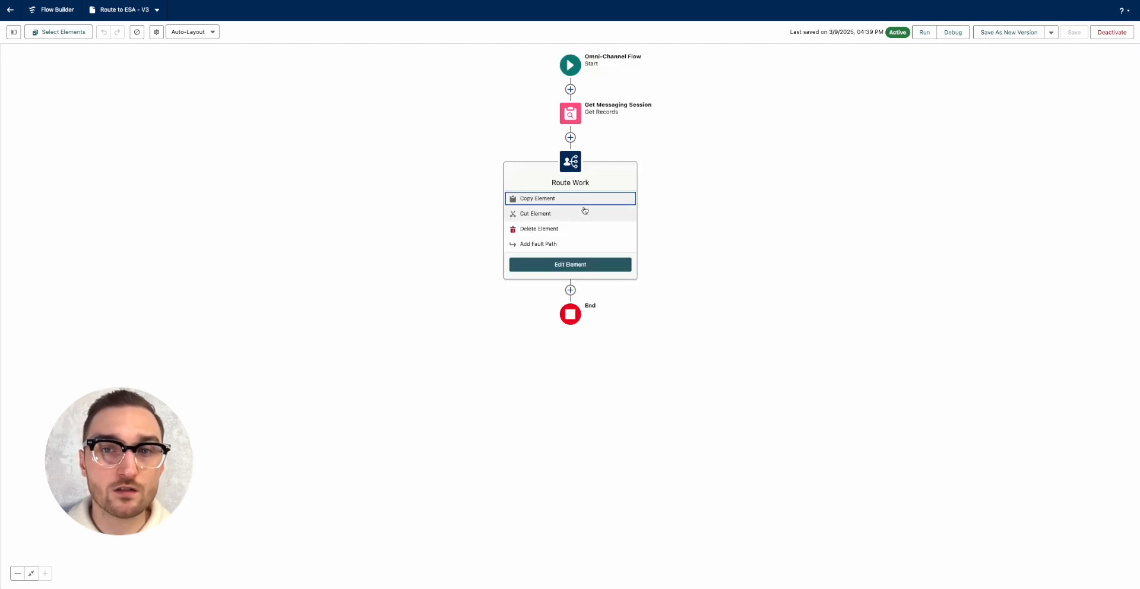
click(590, 264)
click(953, 79)
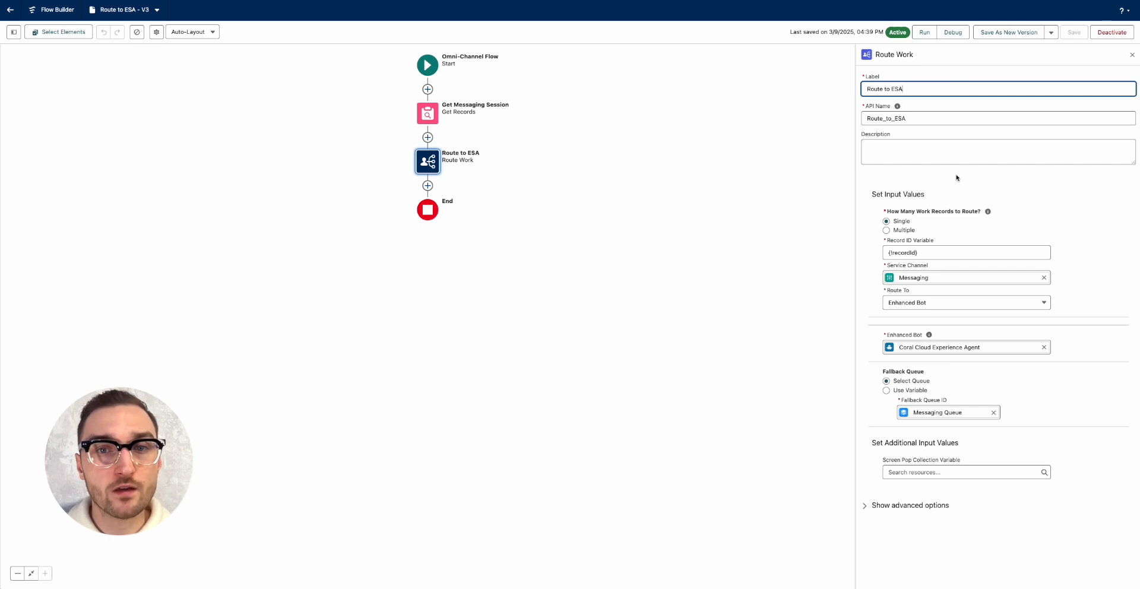
click(932, 307)
click(924, 381)
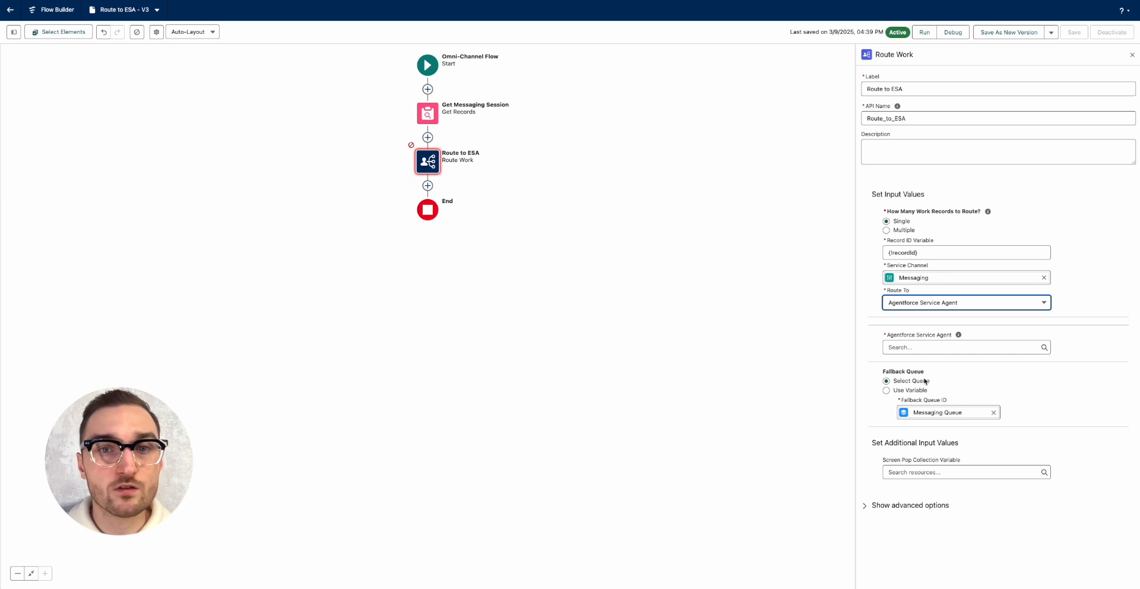
click(928, 349)
click(923, 365)
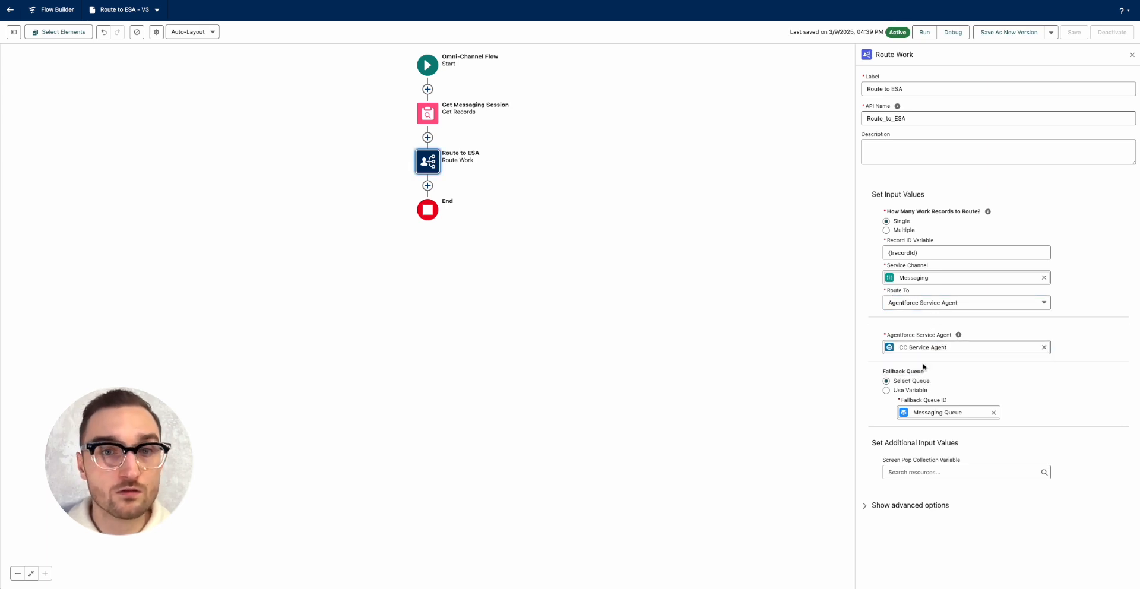
- Save the Route to ESA flow as a new version and activate it
click(1006, 33)
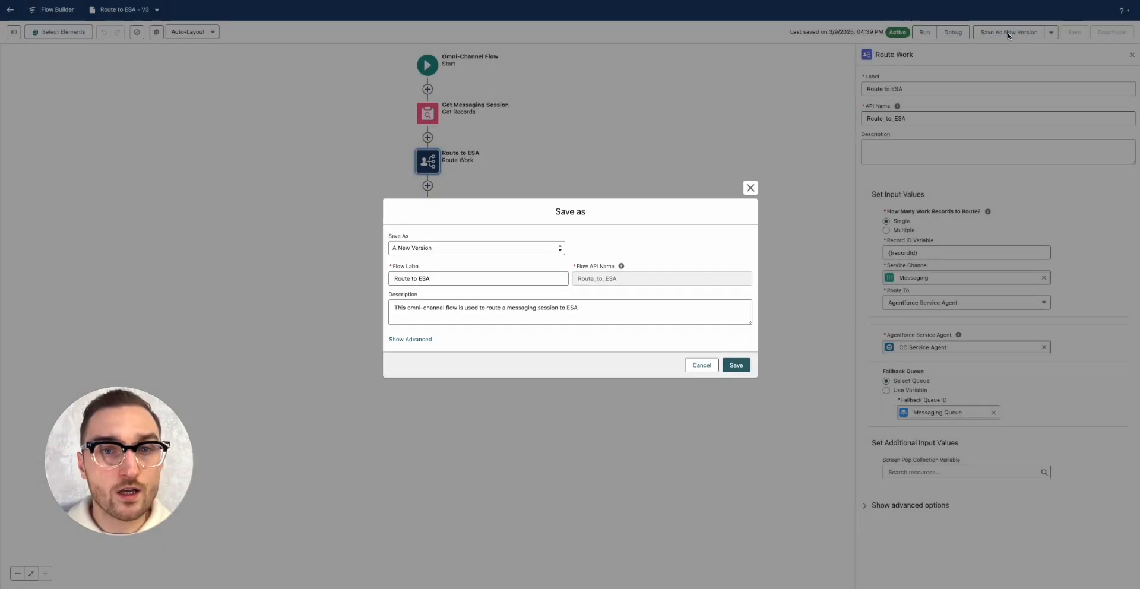
click(733, 365)
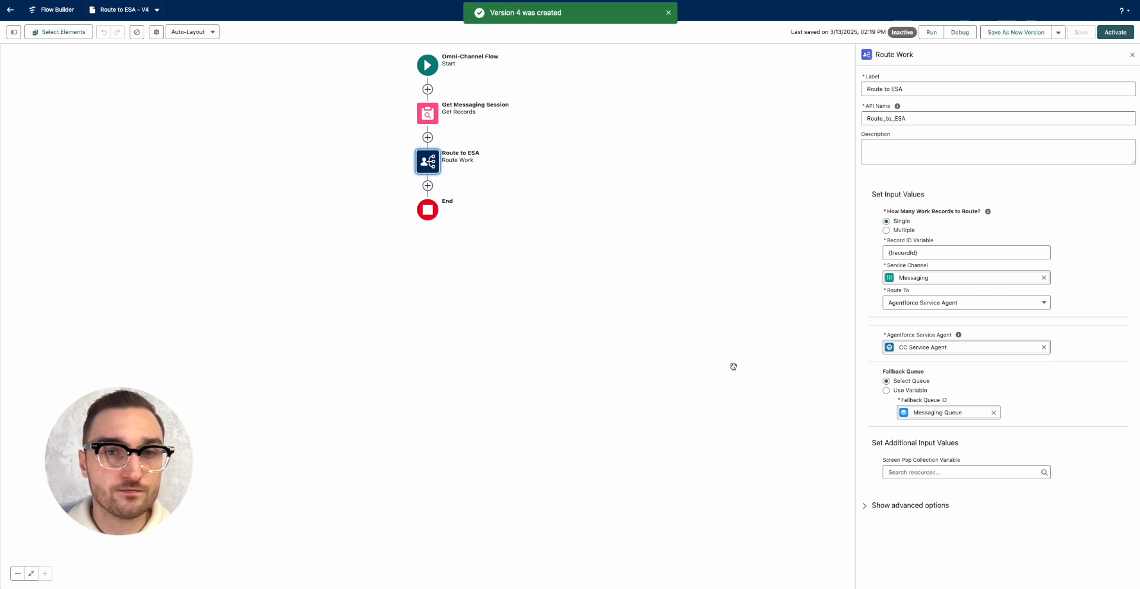
click(1115, 33)
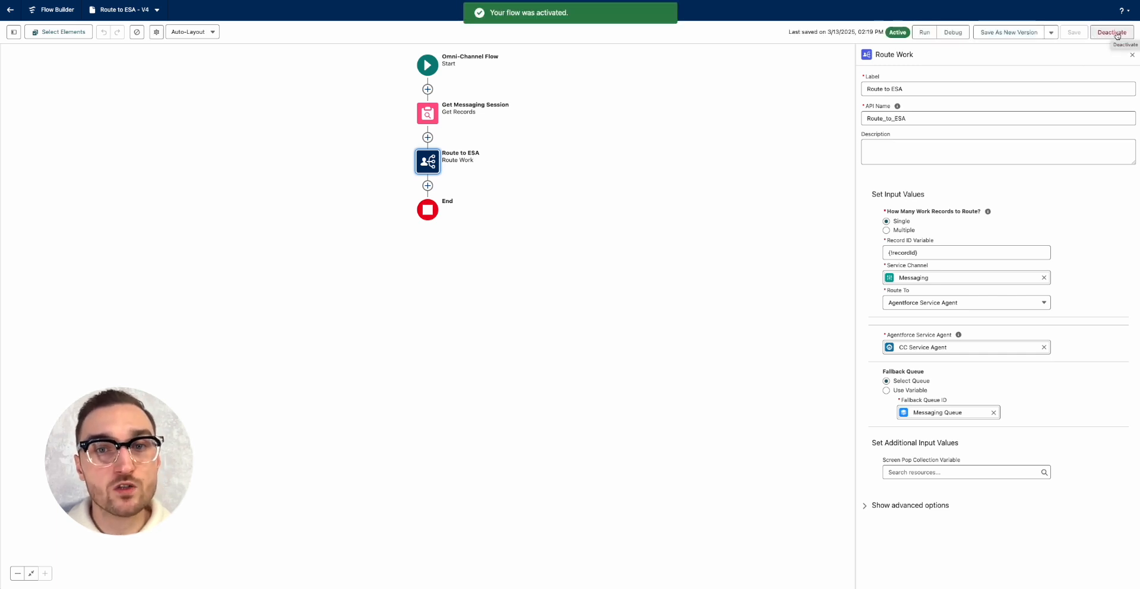
- Return to Setup, find the sites list with "all sites", and open the coral-cloud site's builder
click(10, 10)
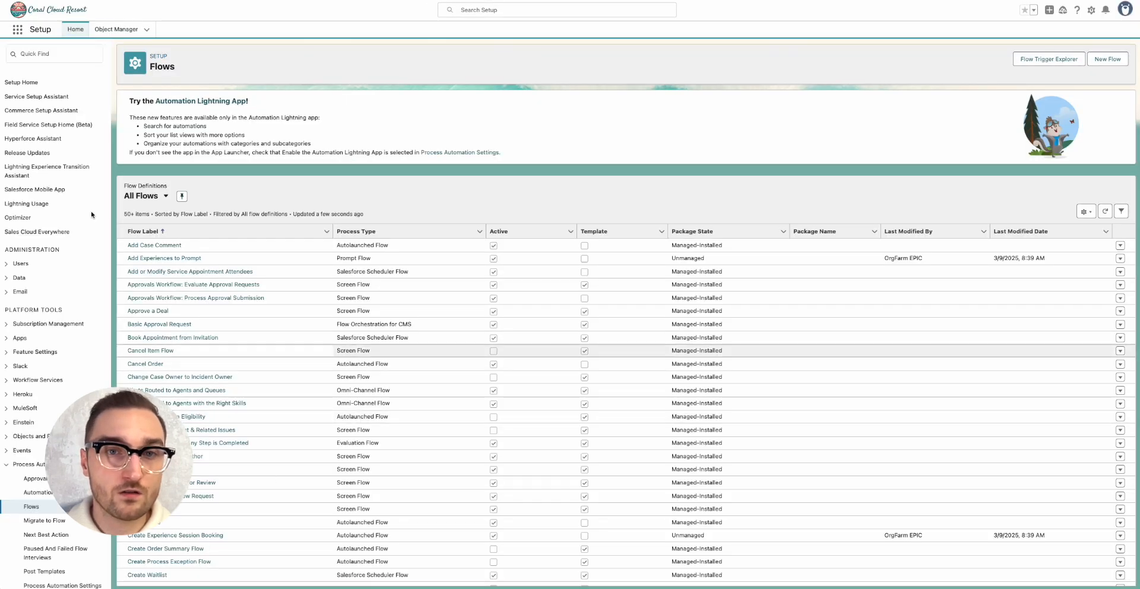
click(56, 53)
text(all sites)
click(41, 110)
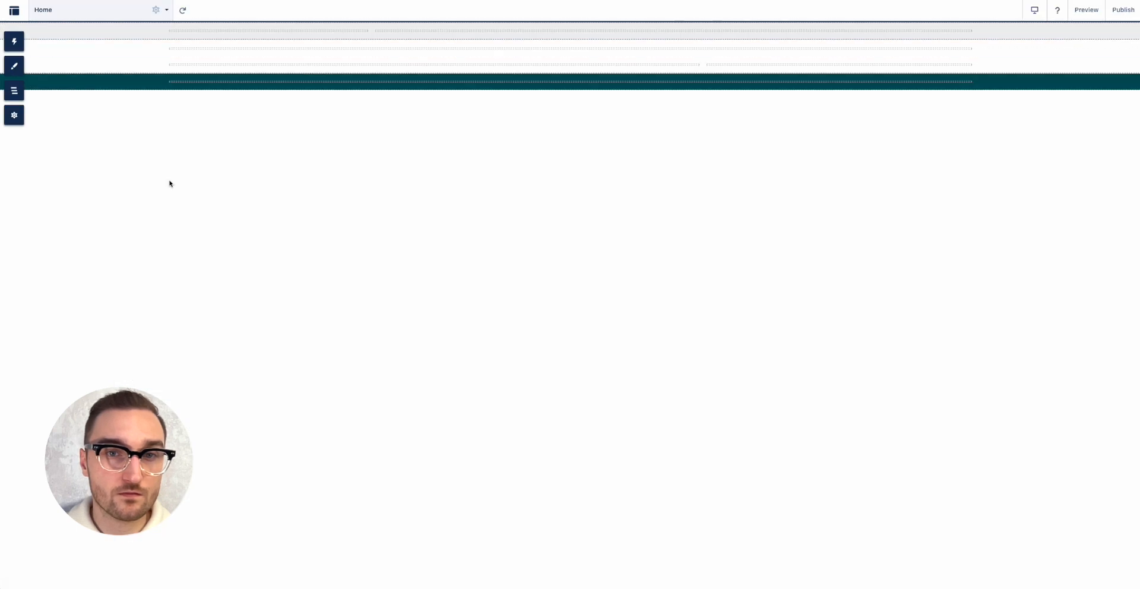
- Find the Embedded Messaging component with "mes" and place it on the Home page between the hero banner and the "Book an Experience of a Lifetime" section
click(14, 43)
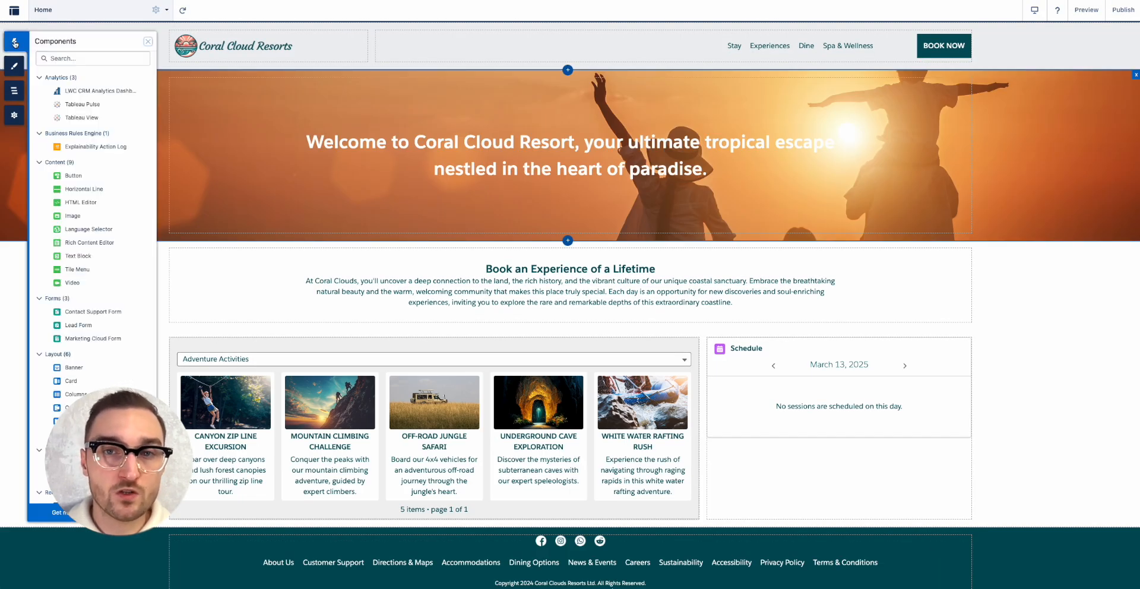
click(65, 58)
text(mes)
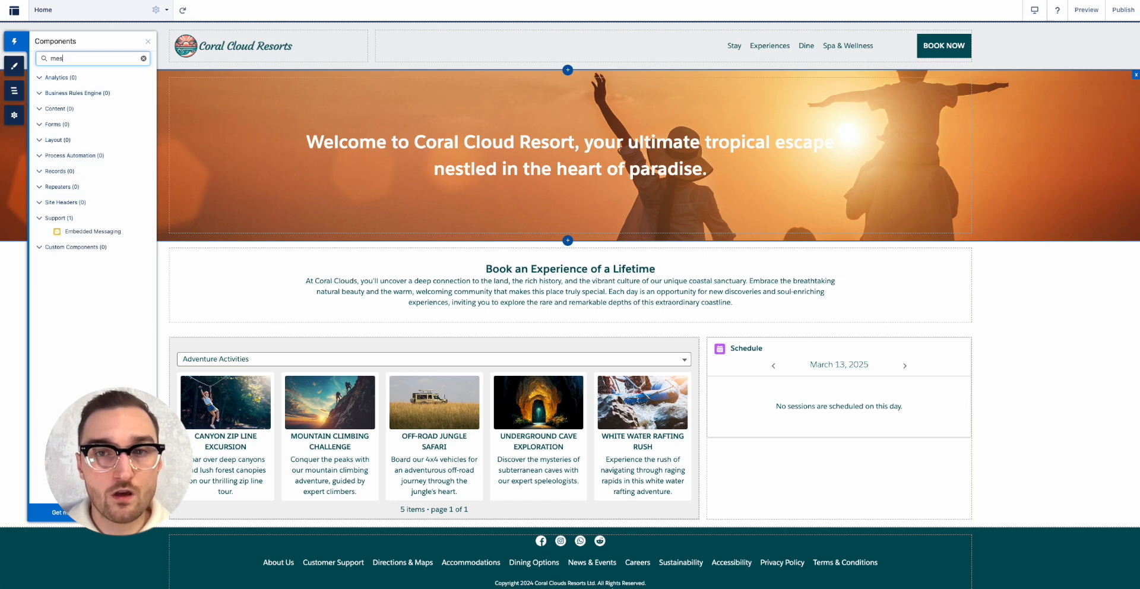
drag(92, 231, 396, 247)
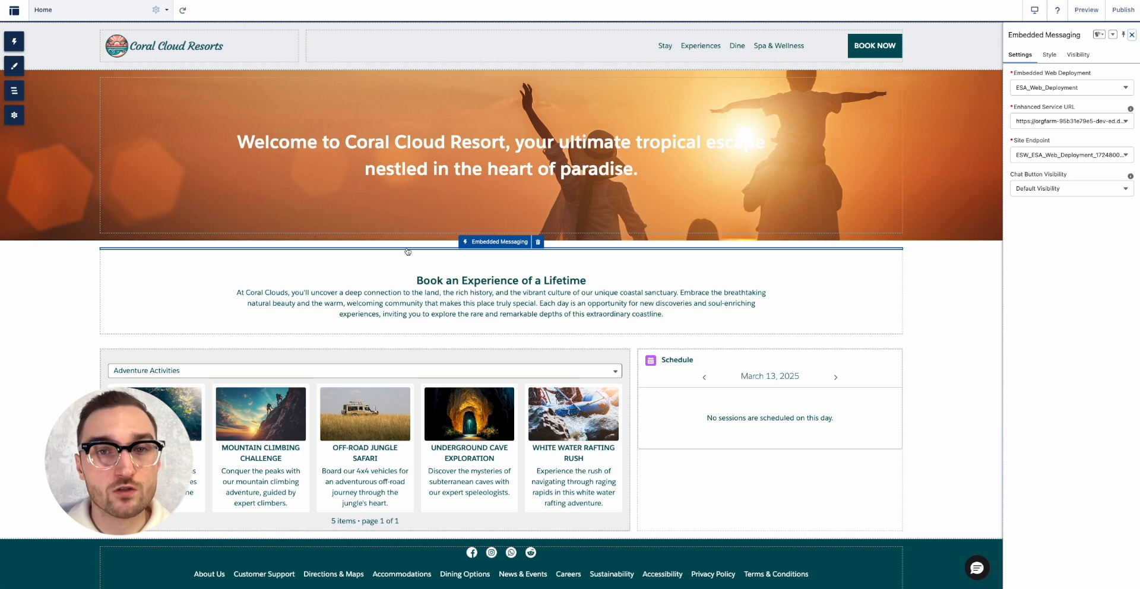
- Publish the coral-cloud site without a publication description and dismiss the publishing notice
click(1118, 12)
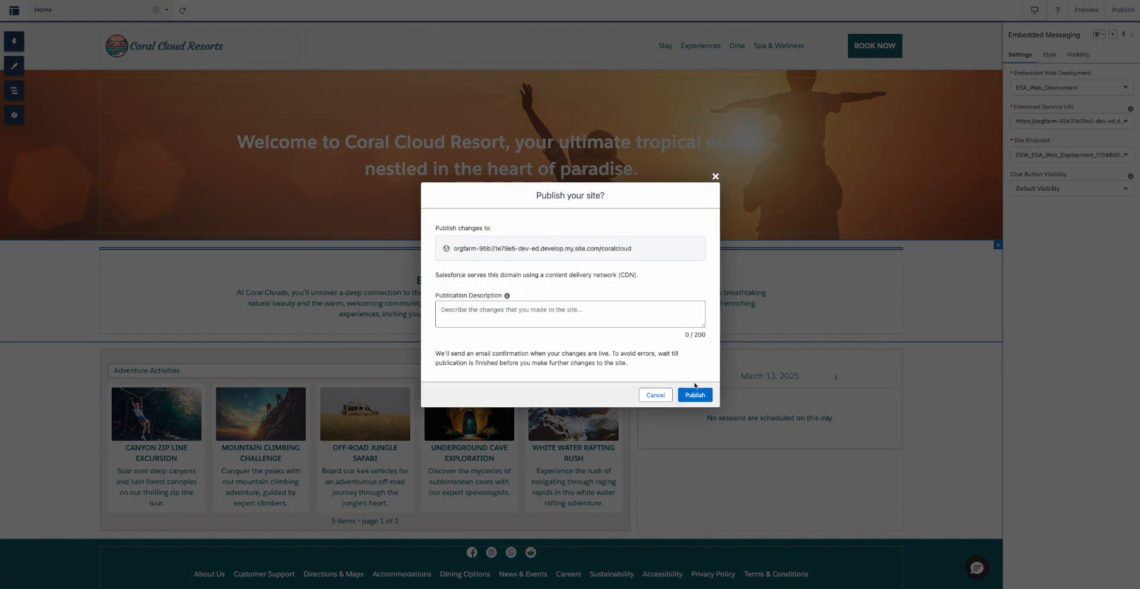
click(694, 394)
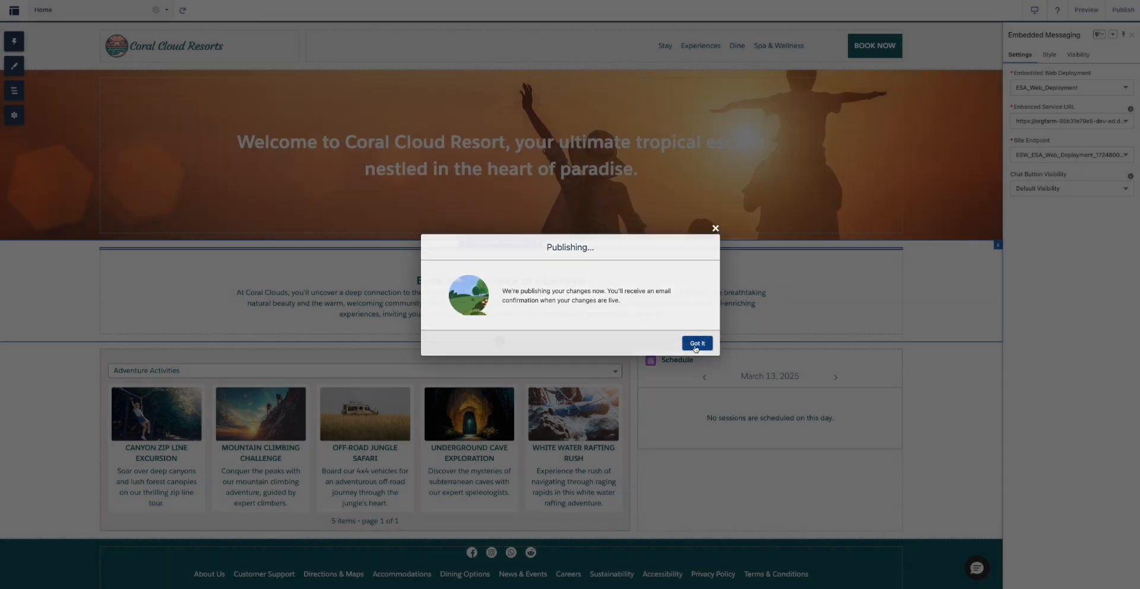
click(694, 341)
- Open the live coral-cloud site from the site builder
click(17, 16)
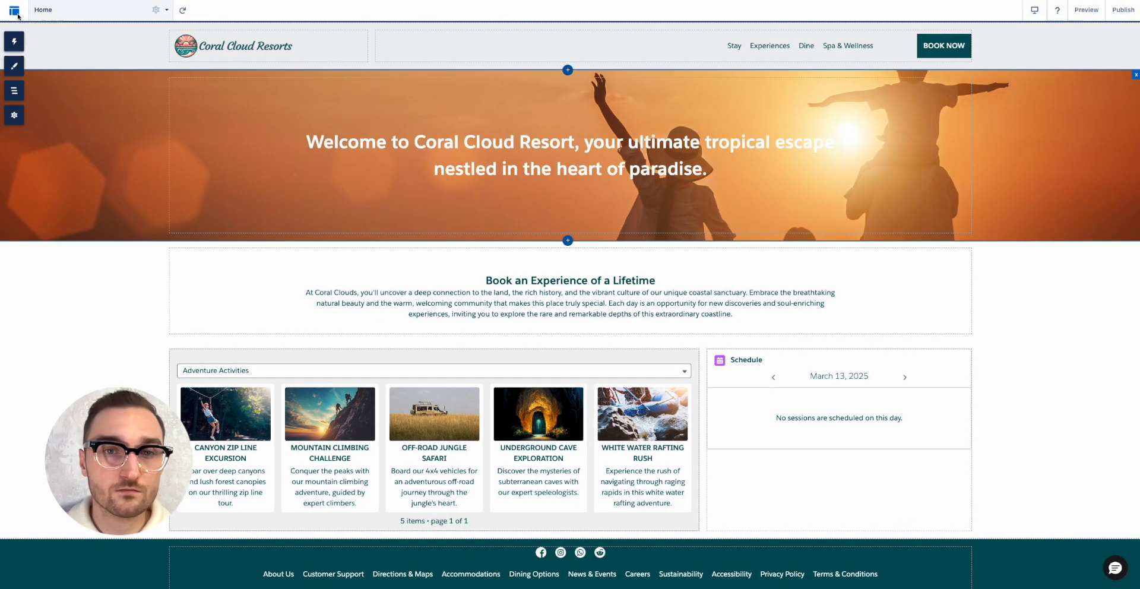
click(16, 15)
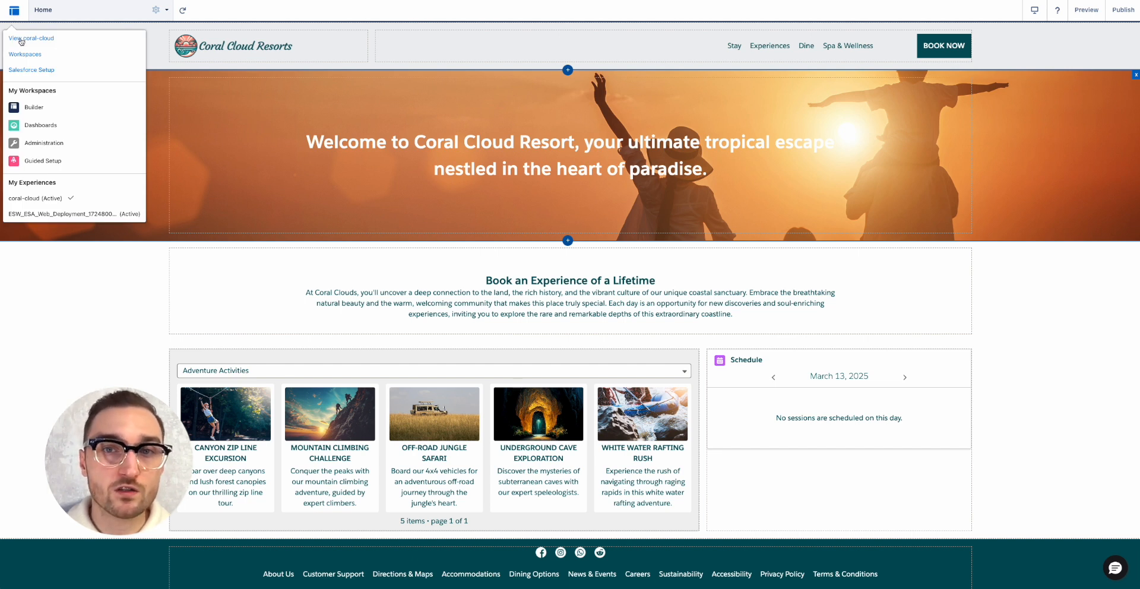
click(21, 38)
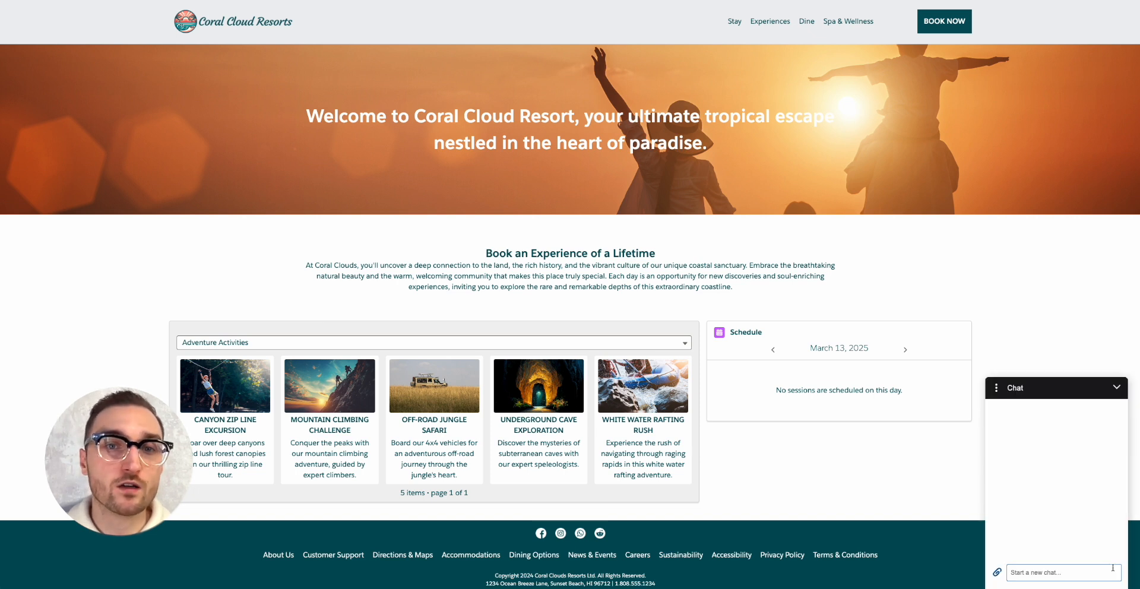
- Start a chat on the live site and send the message "hello i want to book a jungle sufari"
click(1068, 575)
text(hello )
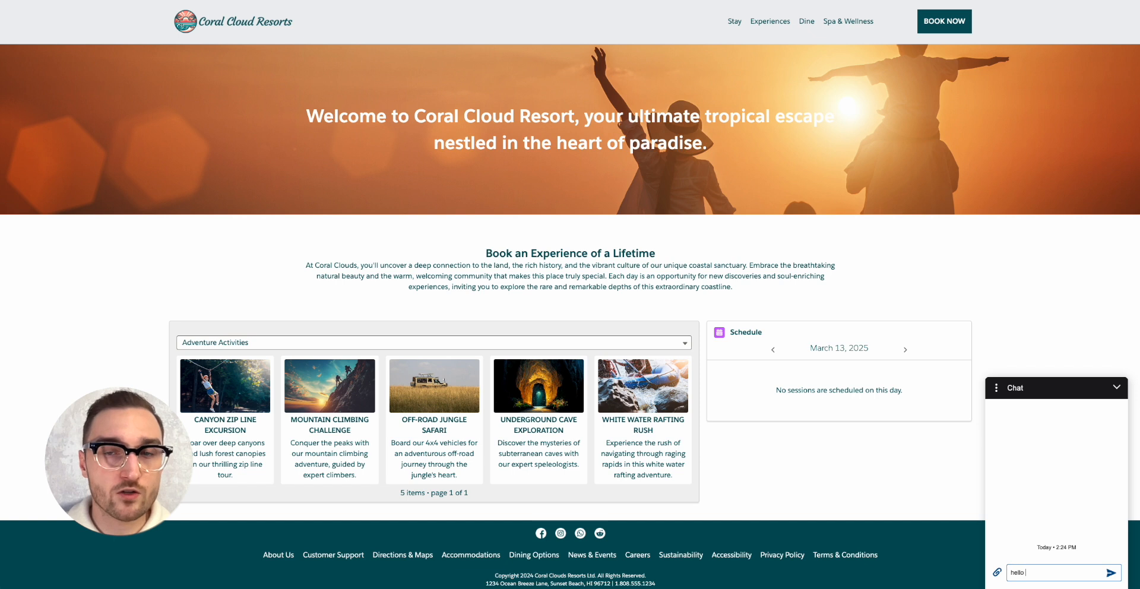
text(i want to )
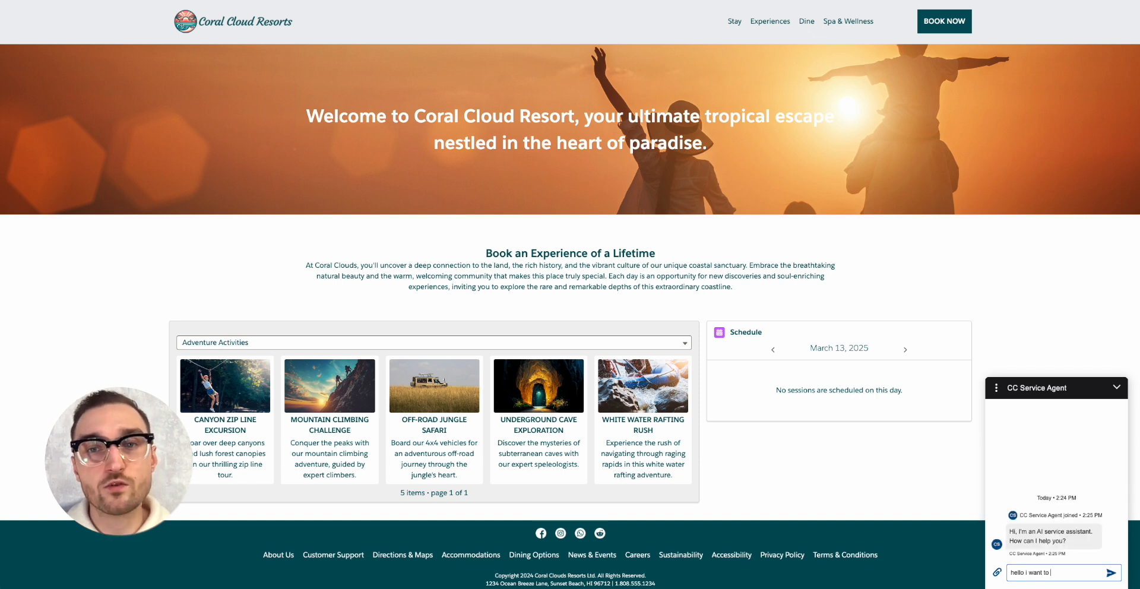
text(book a jun)
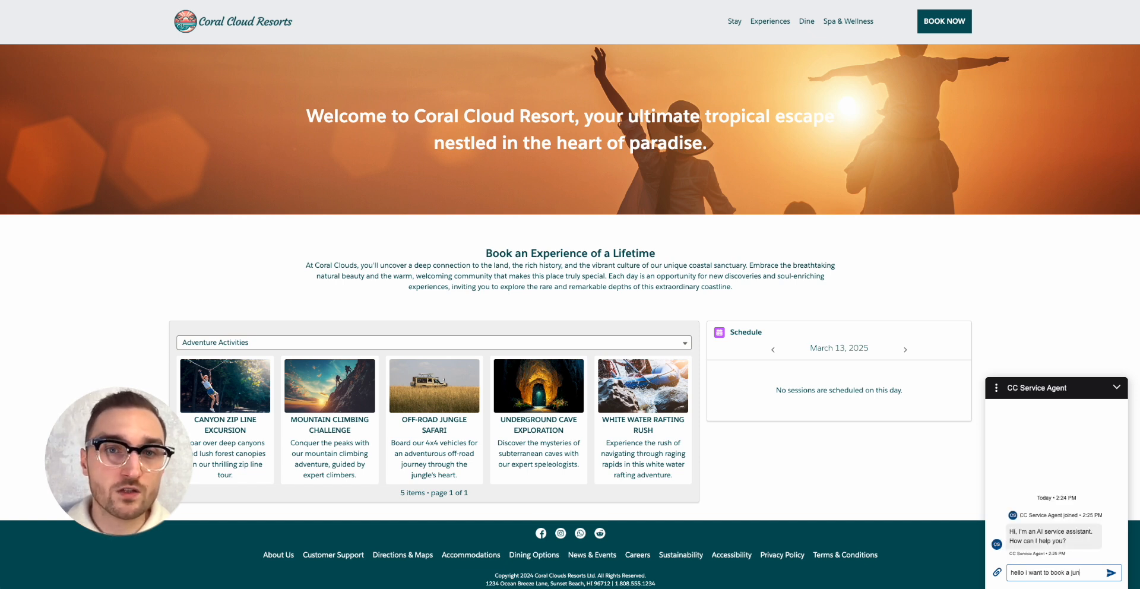
text(gle sufari)
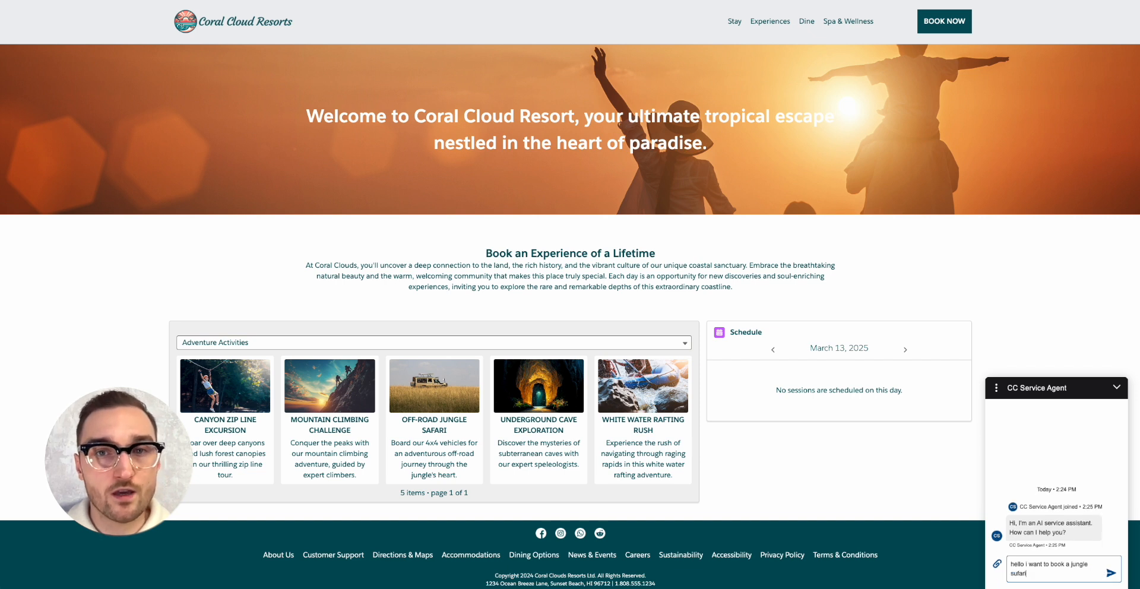
key(Return)
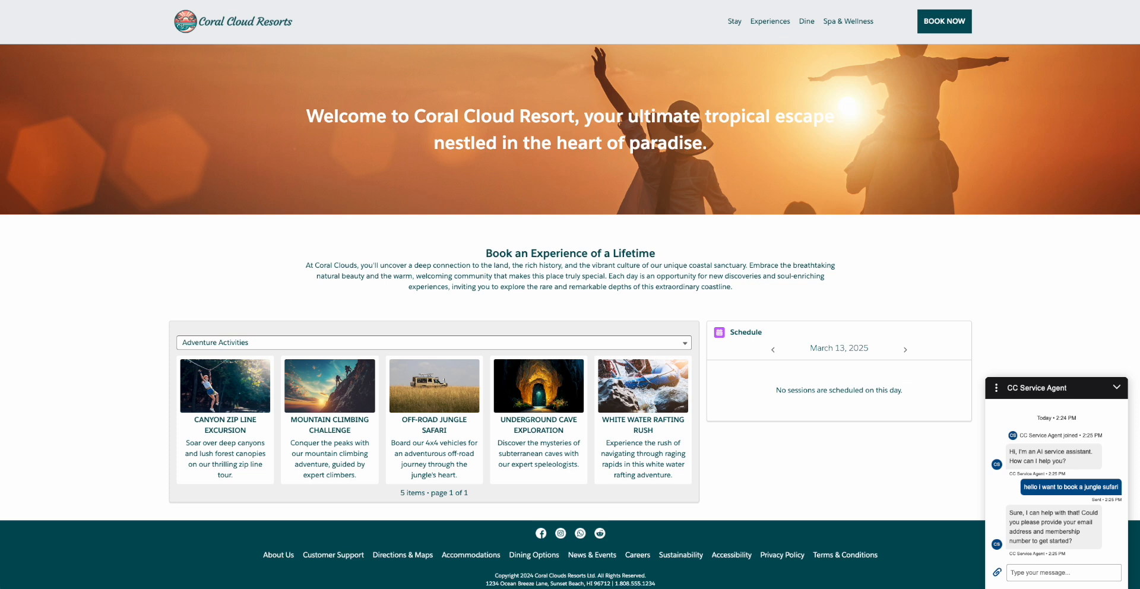
- Send the agent the customer's email address and membership number as two separate chat messages
key(ctrl+v)
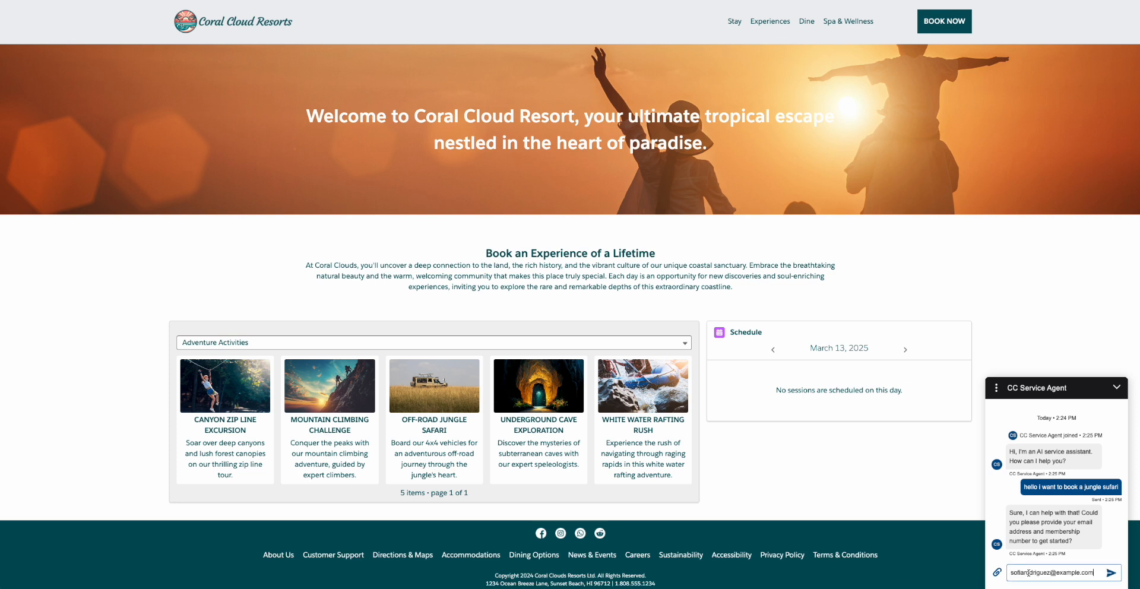
key(Return)
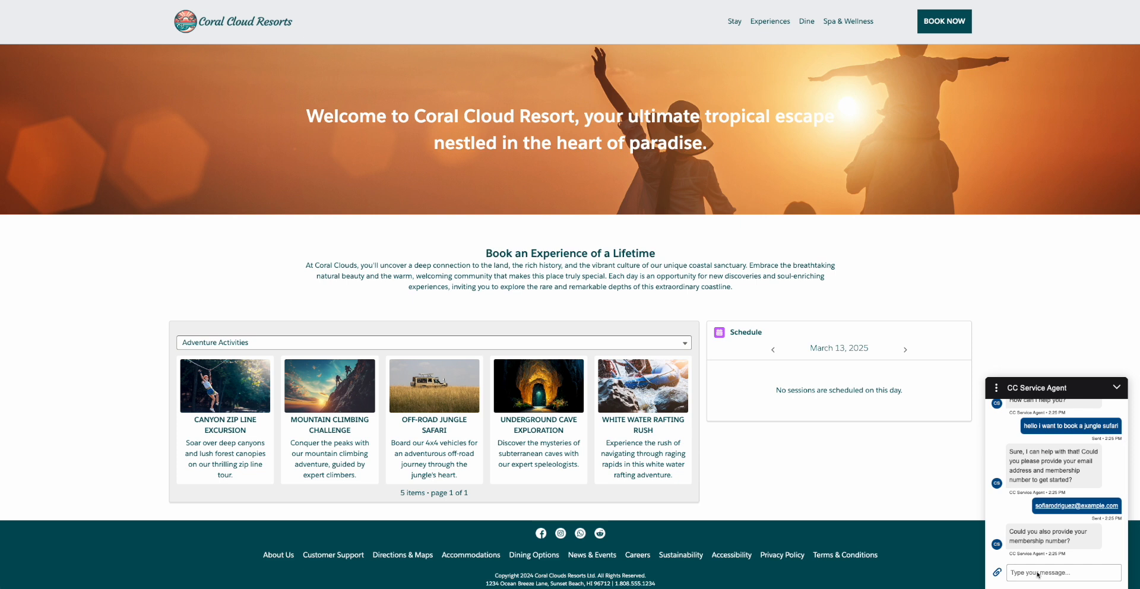
text(10008155)
key(Return)
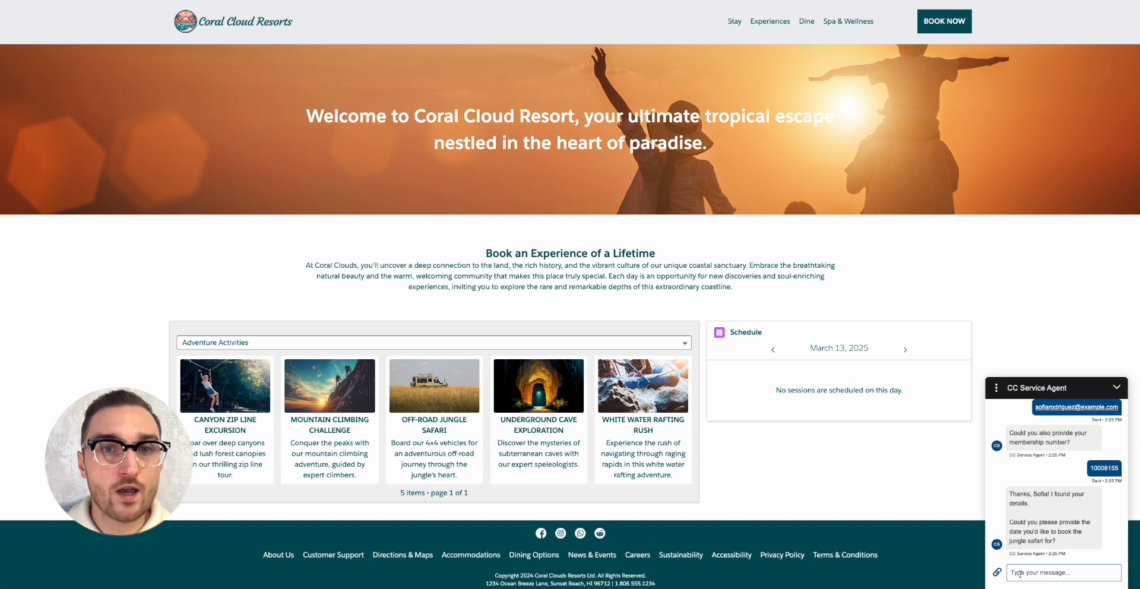
- Give the agent the booking details in separate messages: "next saturday", "Off-Road Jungle Safari" and "two guests"
text(next saturday)
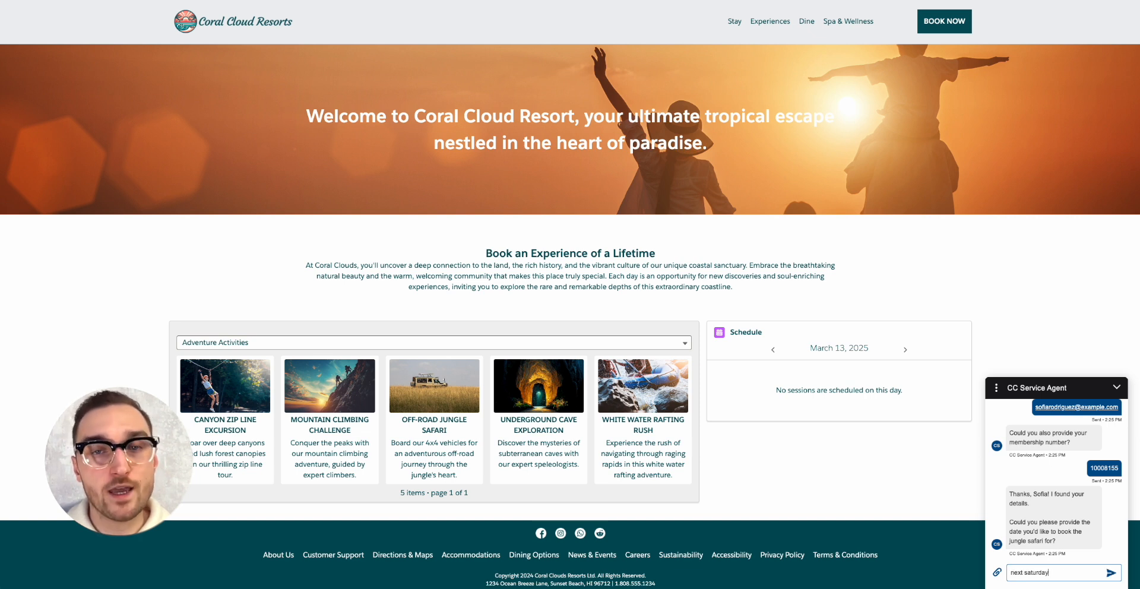
key(Return)
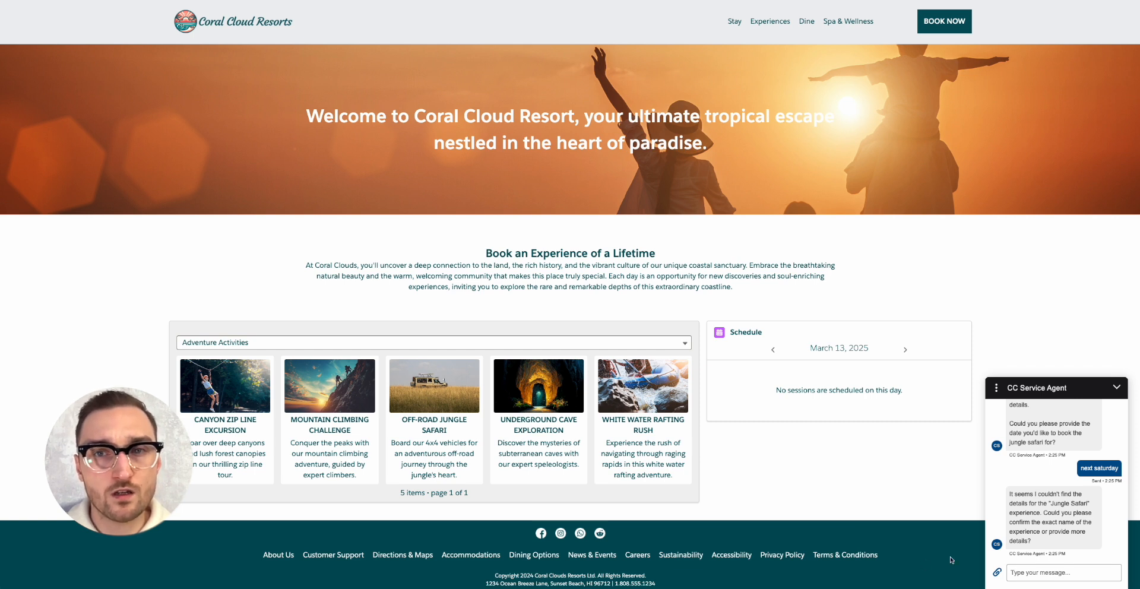
click(1024, 571)
text(Off-Road Jungle Safari)
key(Return)
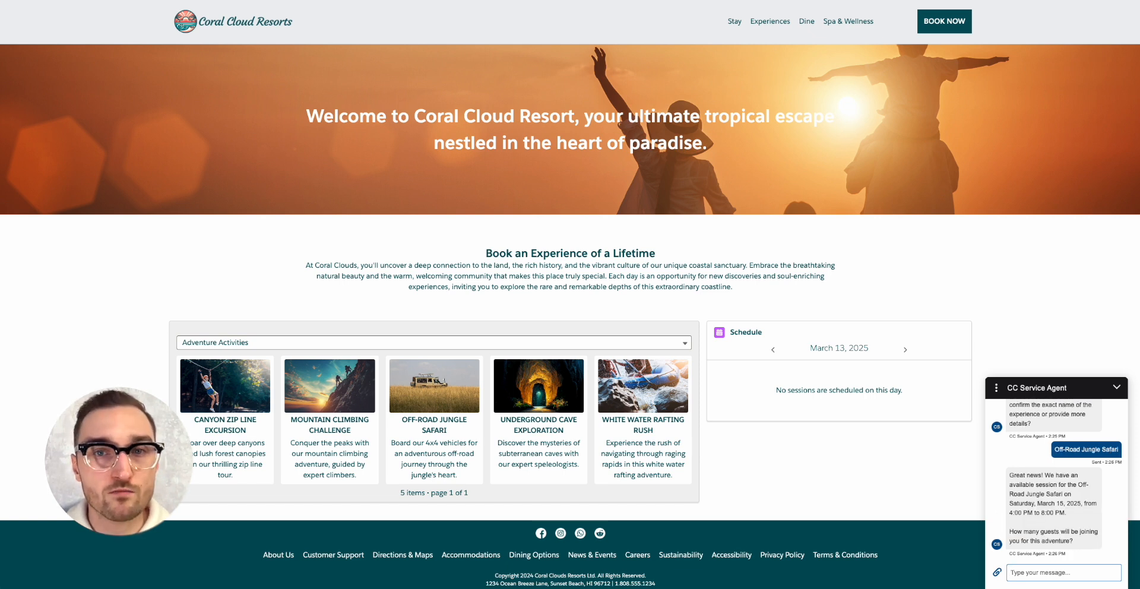
text(two guests)
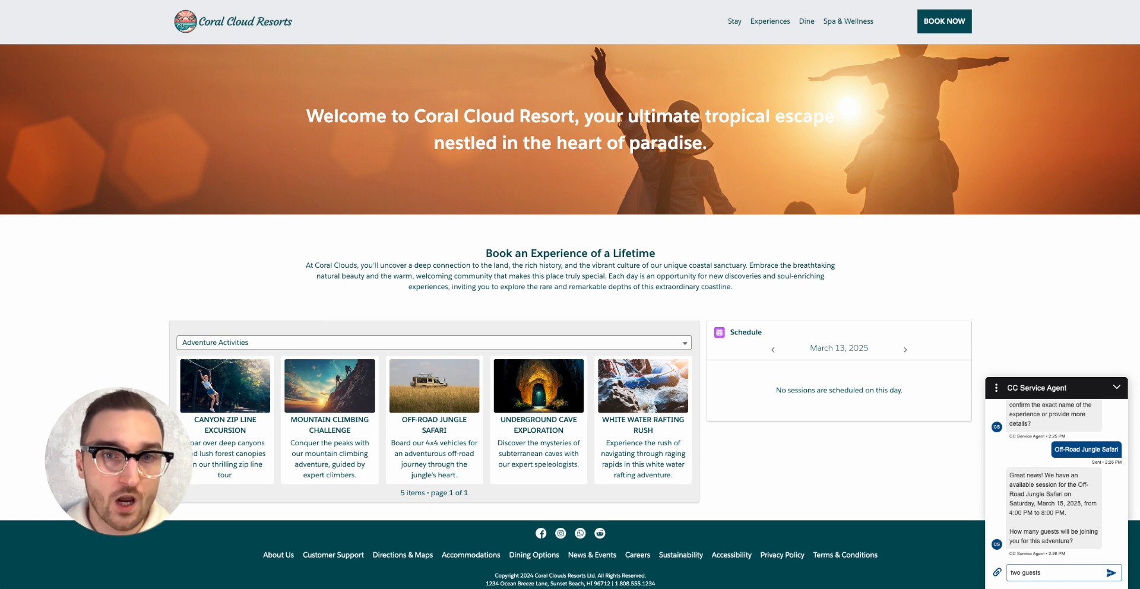
key(Return)
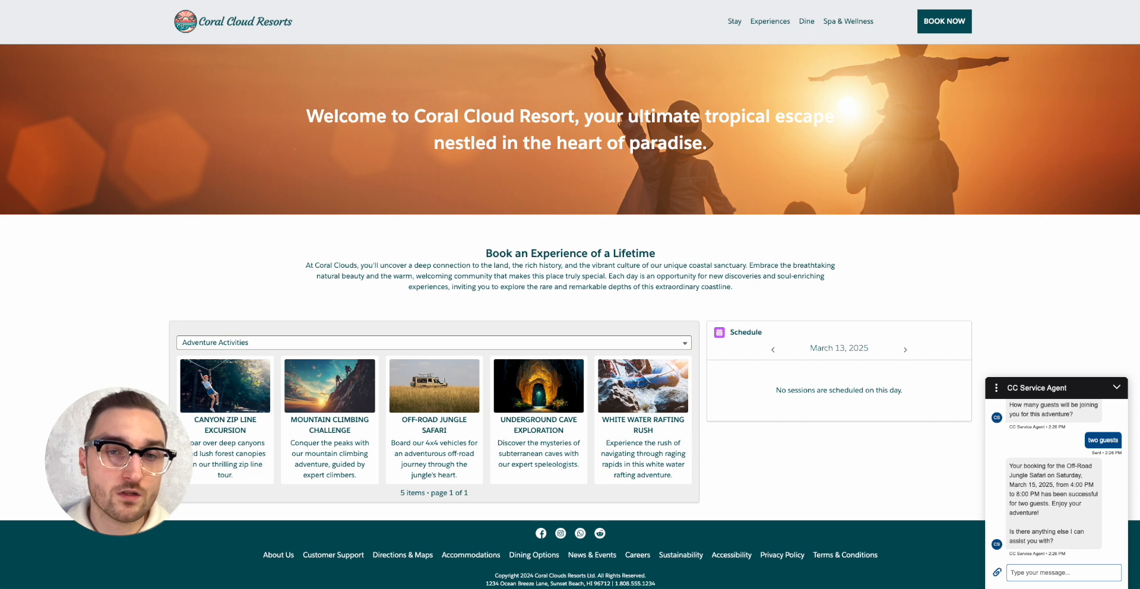
- Send the agent the message "yeah please reschedule the booking for the sunday and add 2 more people"
text(yeah p)
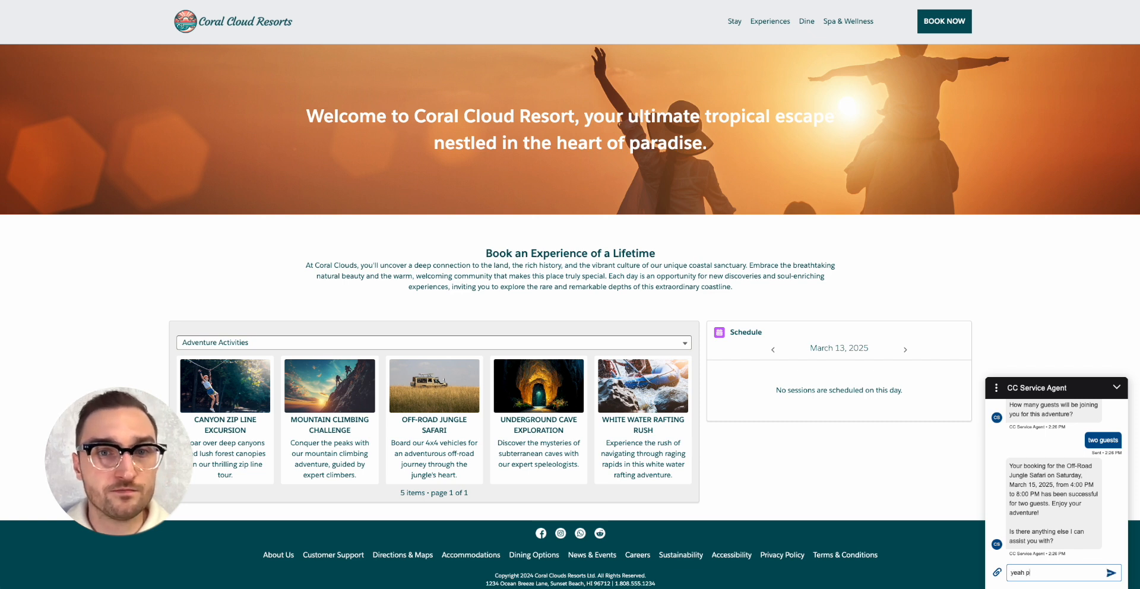
text(lease reschedule the b)
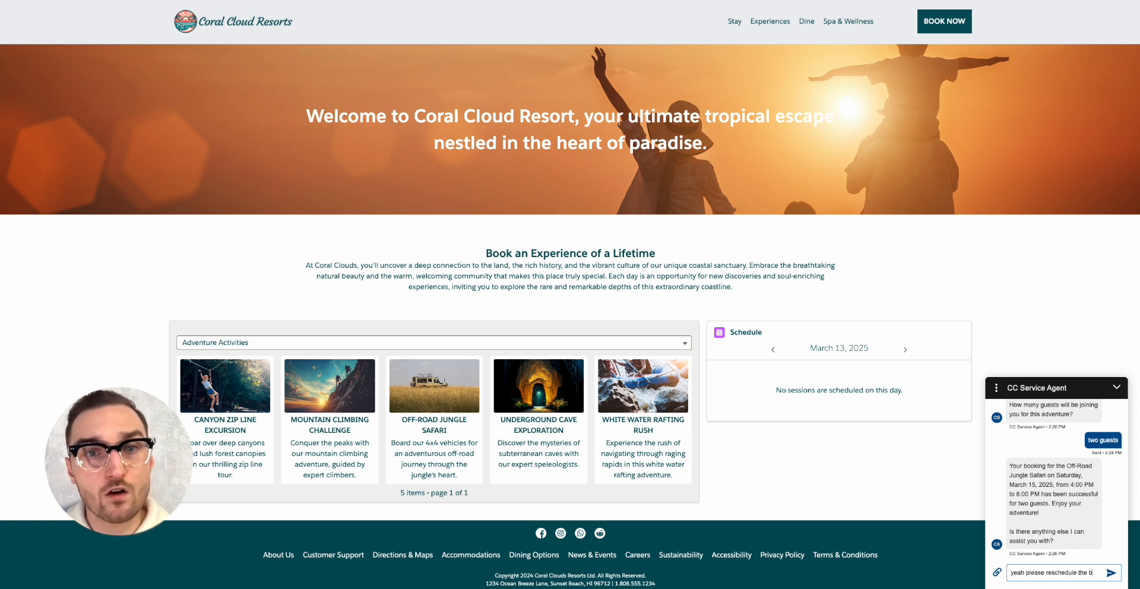
text(ooking for the sun)
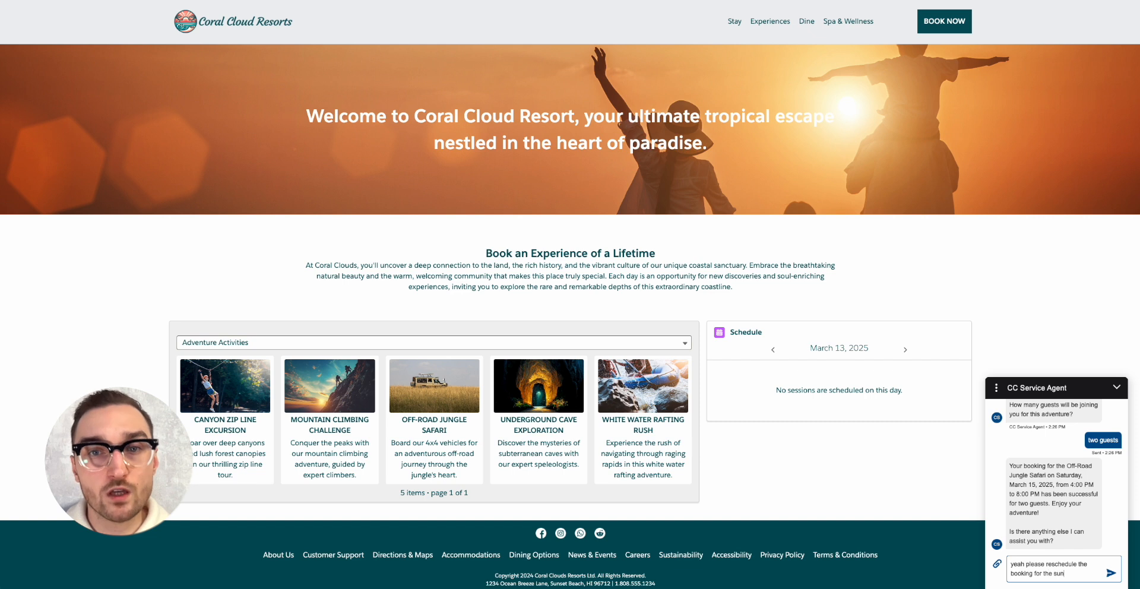
text(day and add 2 more peopl)
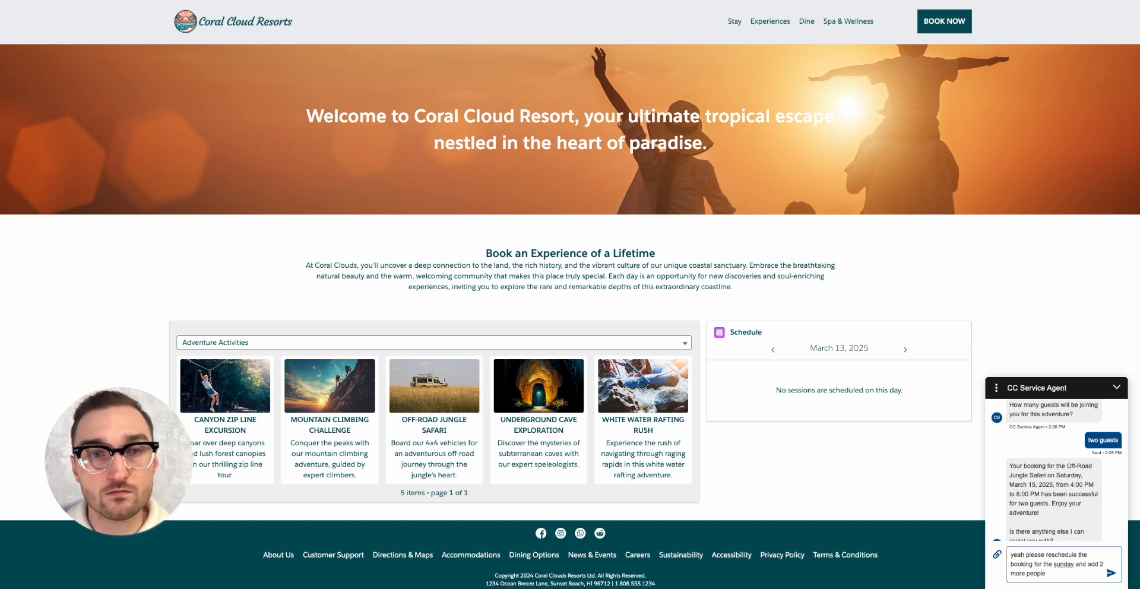
text(e)
key(Return)
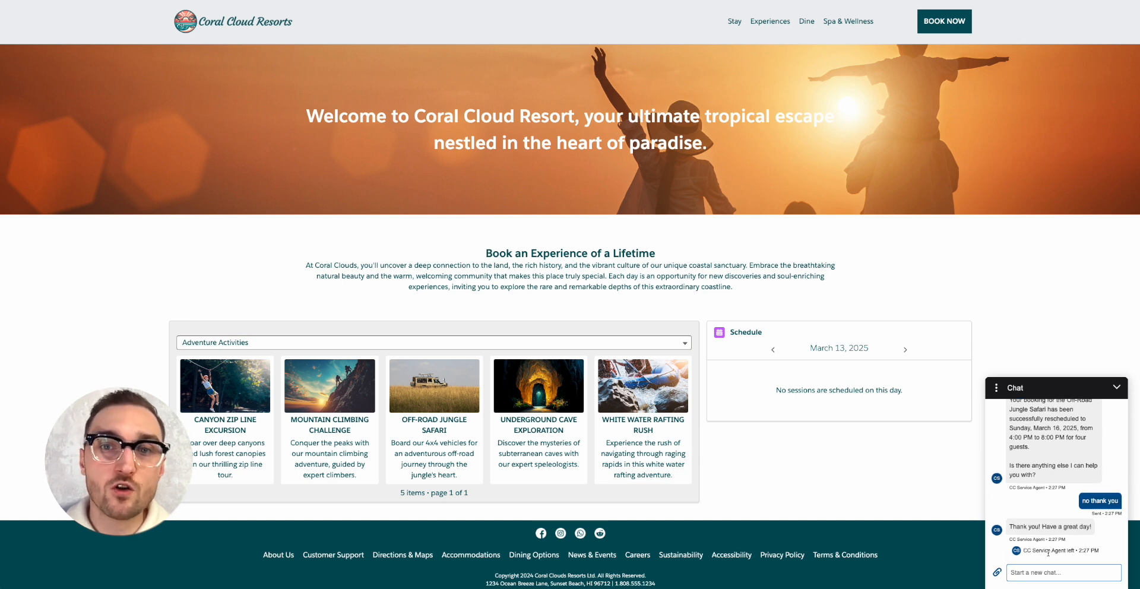
- Review the chat conversation with the agent from the customer verification through to the rescheduled booking
scroll(1059, 516, up, 10)
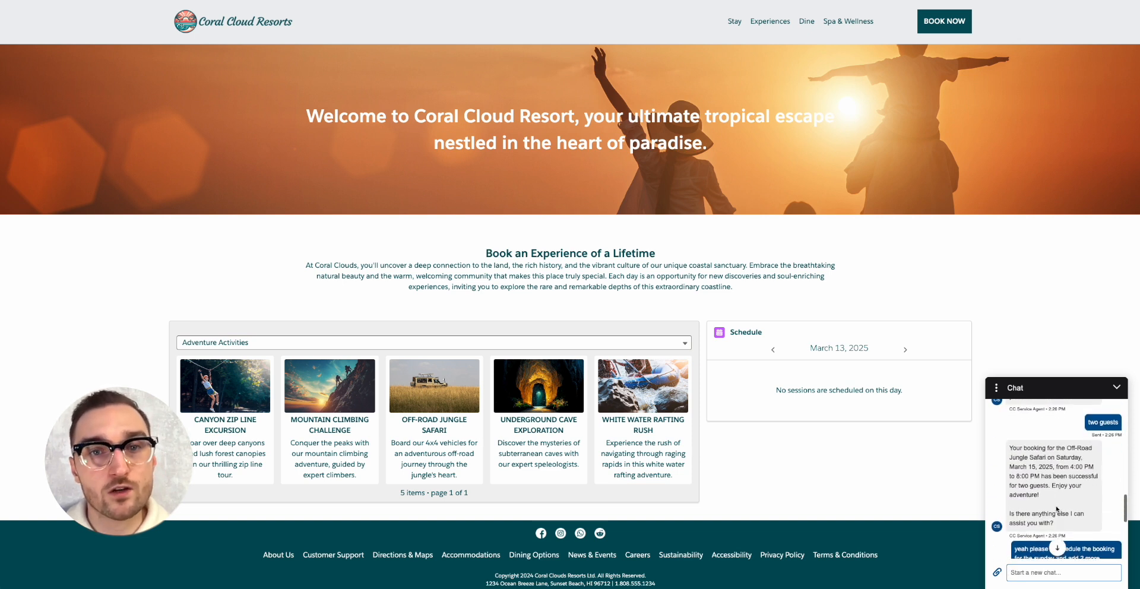
scroll(1056, 508, up, 5)
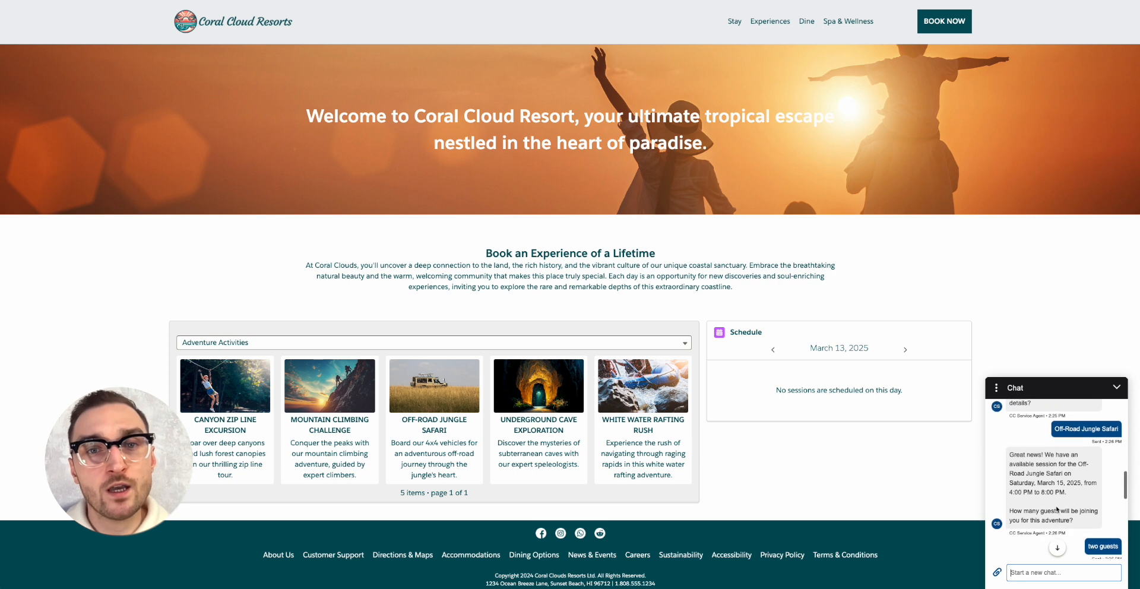
scroll(1056, 509, up, 8)
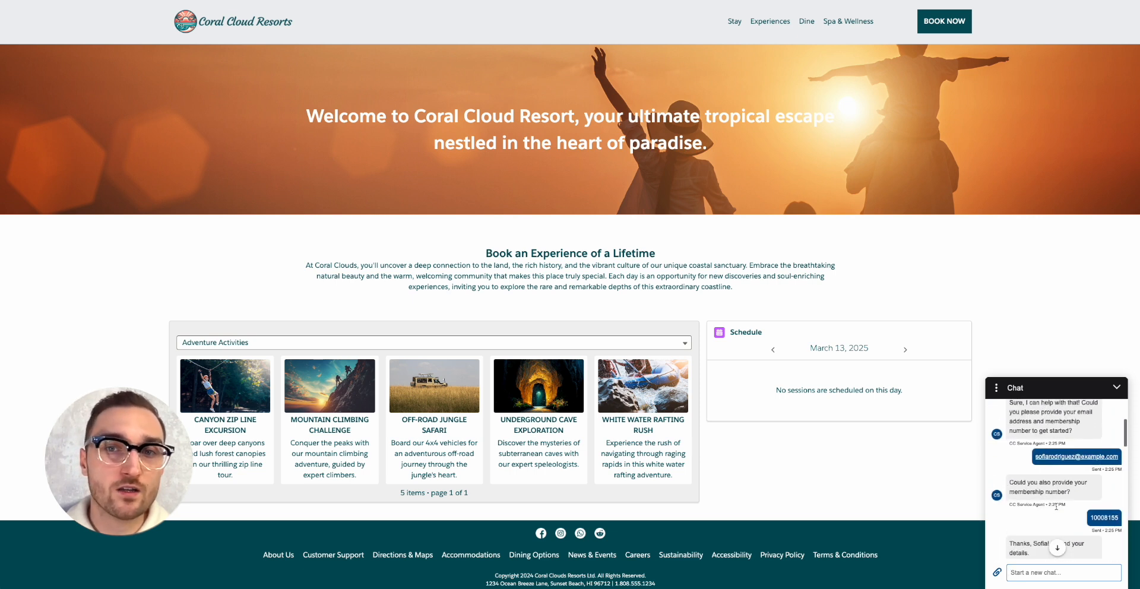
scroll(1056, 506, down, 20)
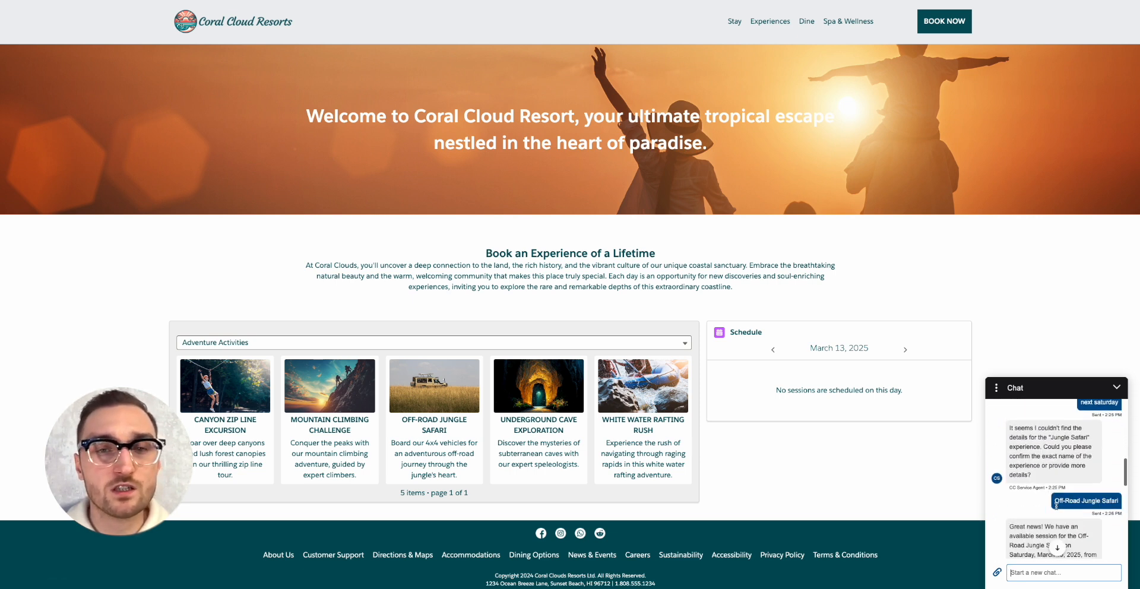
scroll(1056, 506, down, 5)
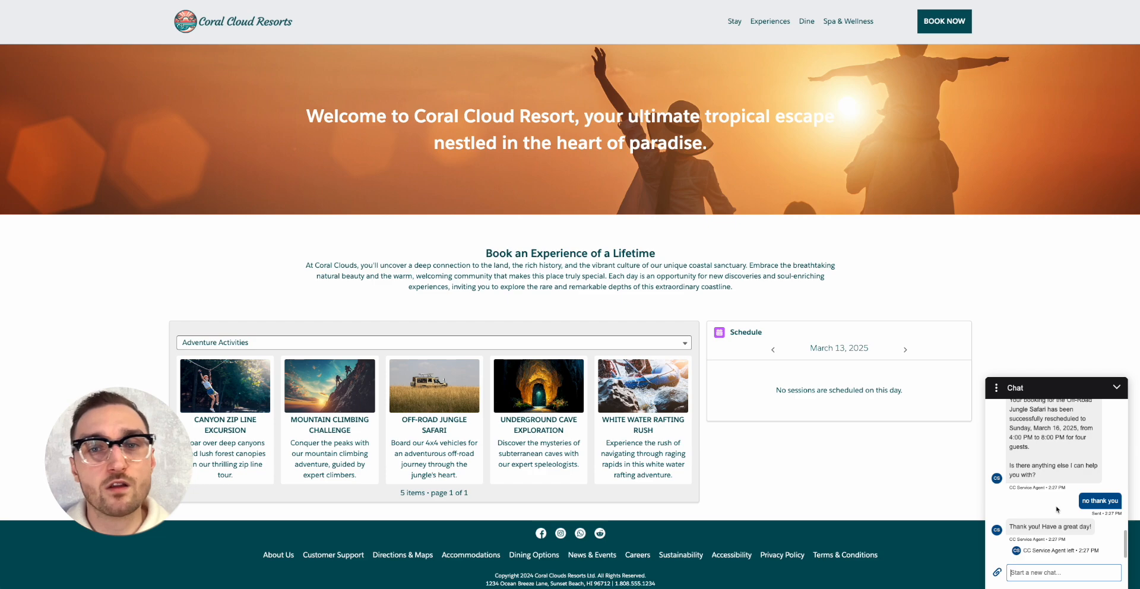